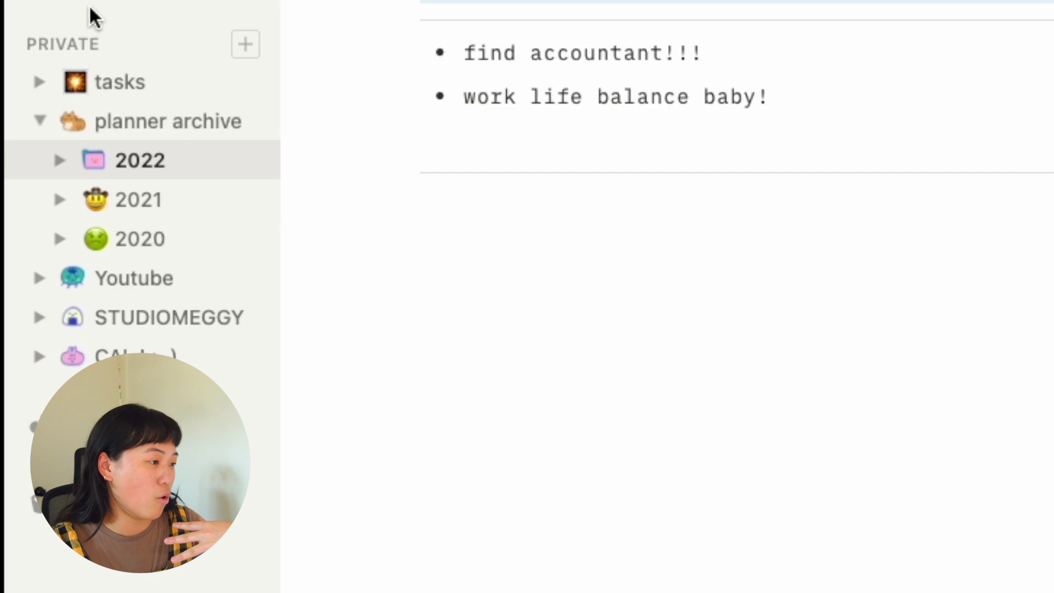
Create a new month page from the template and add a new week page to it
{"action": "left_click", "coordinate": [40, 131]}
{"action": "left_click", "coordinate": [40, 131]}
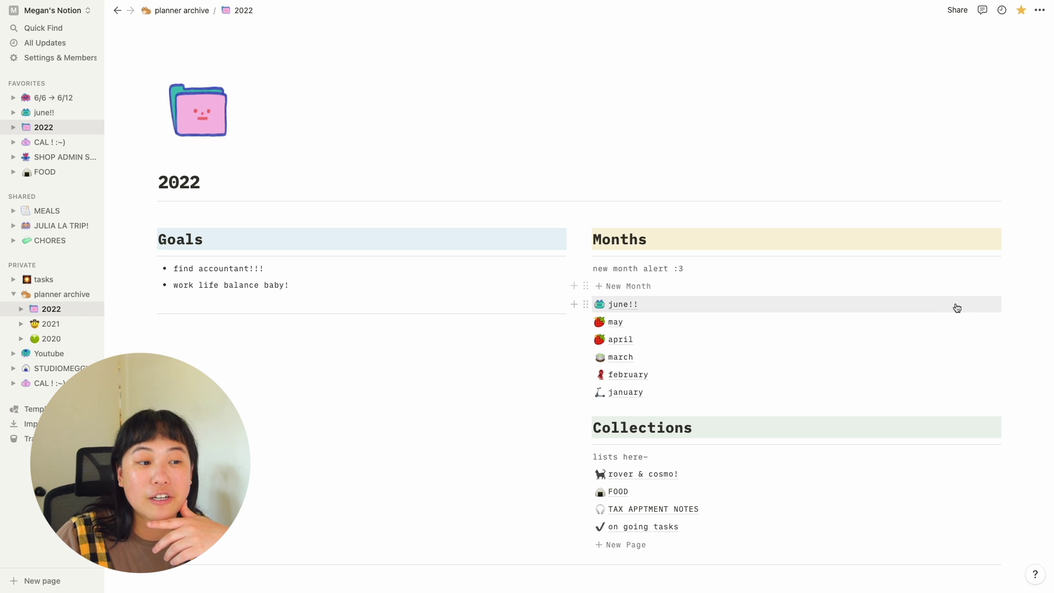
{"action": "left_click", "coordinate": [908, 297]}
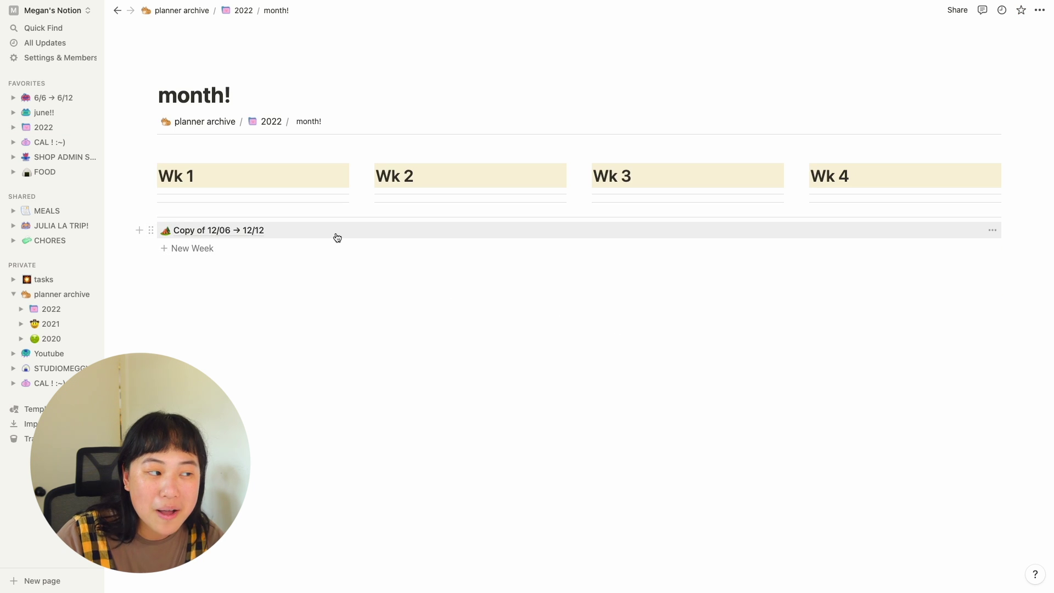
{"action": "left_click", "coordinate": [201, 250]}
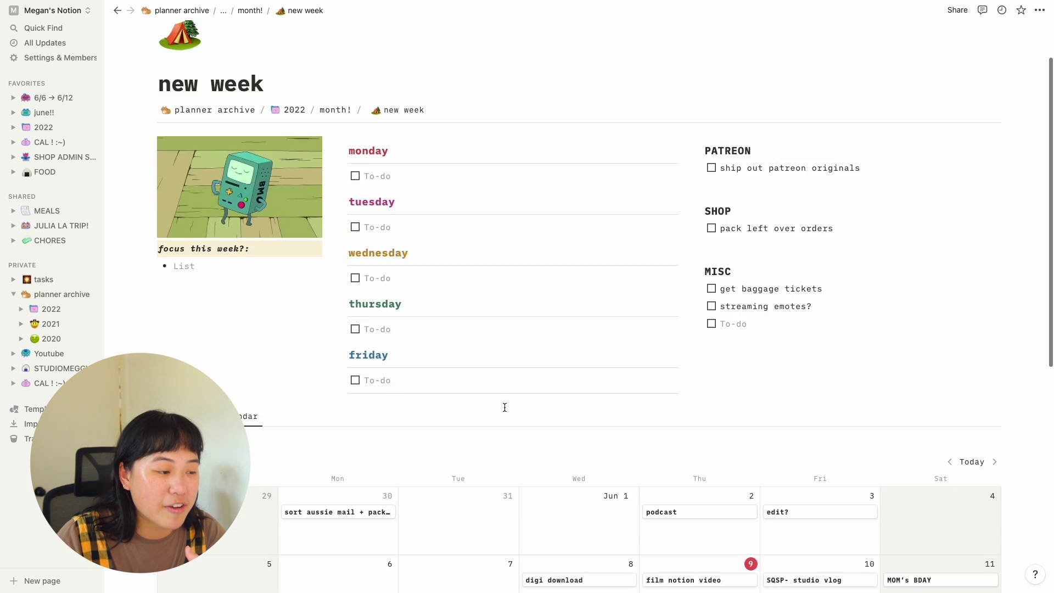
{"action": "scroll", "coordinate": [417, 393], "scroll_direction": "down", "scroll_amount": 2}
{"action": "scroll", "coordinate": [417, 393], "scroll_direction": "up", "scroll_amount": 5}
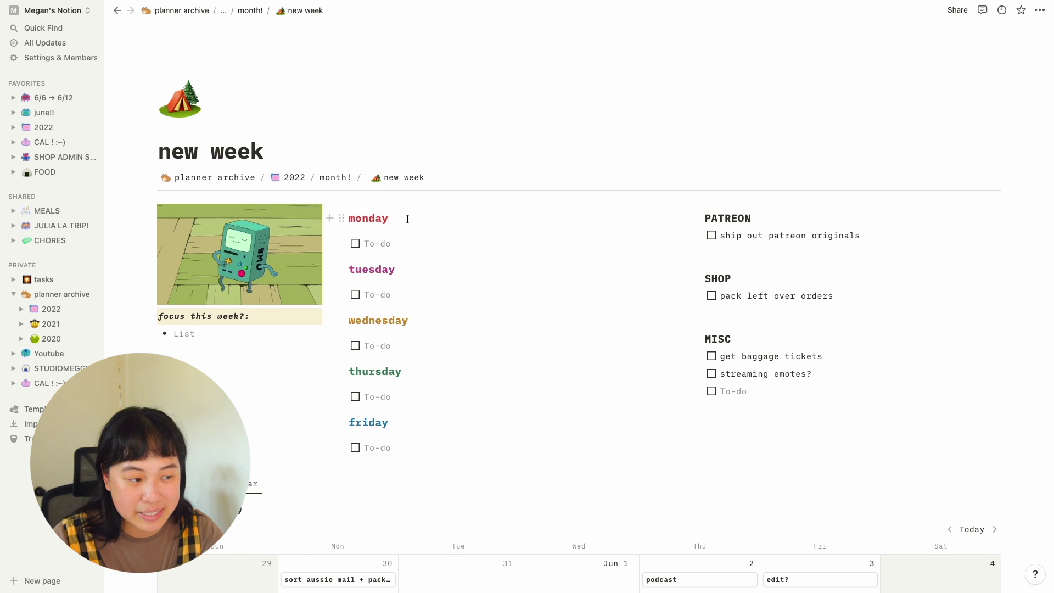
{"action": "scroll", "coordinate": [408, 219], "scroll_direction": "down", "scroll_amount": 1}
{"action": "scroll", "coordinate": [407, 219], "scroll_direction": "up", "scroll_amount": 2}
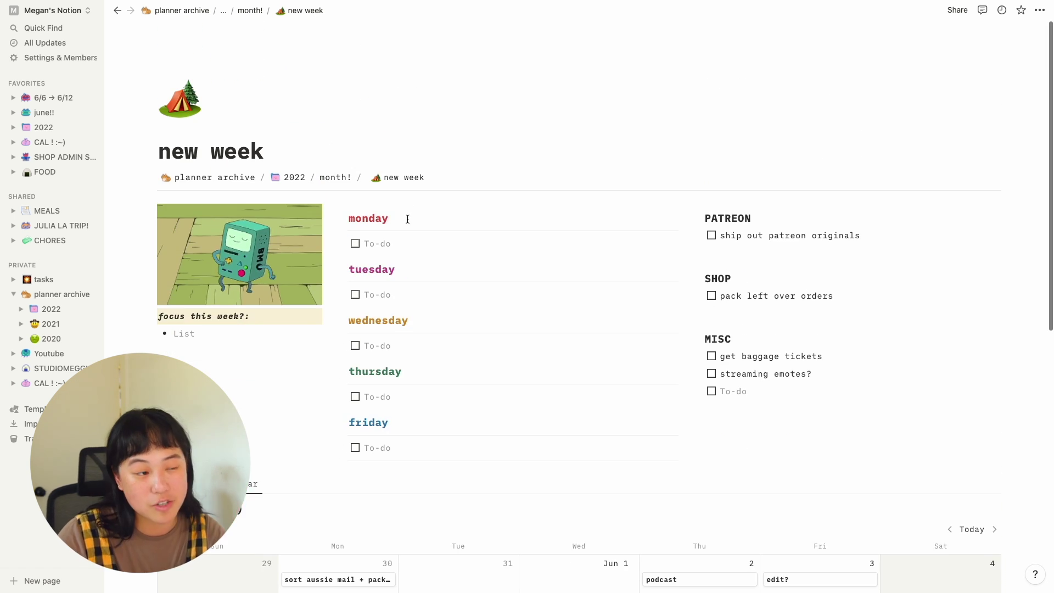
Back on the 2022 page, delete the trial month! page and open june!!
{"action": "left_click", "coordinate": [291, 177]}
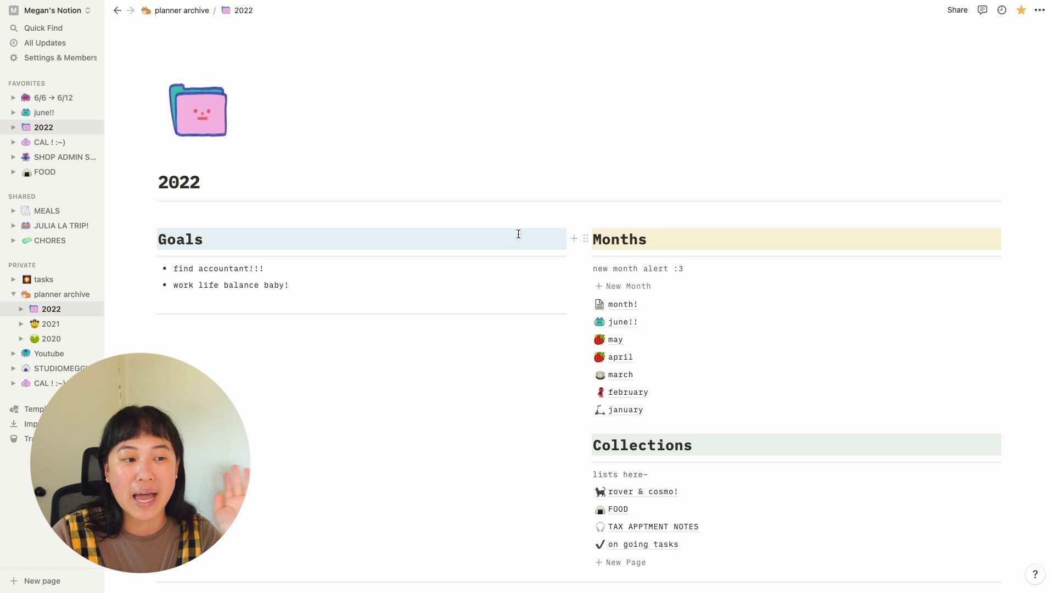
{"action": "left_click", "coordinate": [585, 304]}
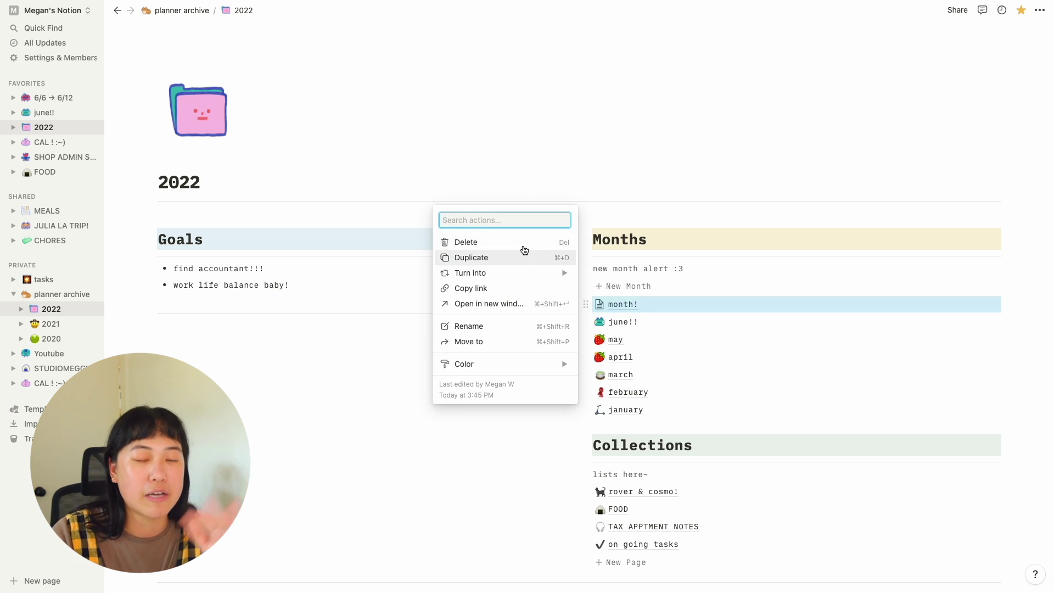
{"action": "left_click", "coordinate": [521, 243]}
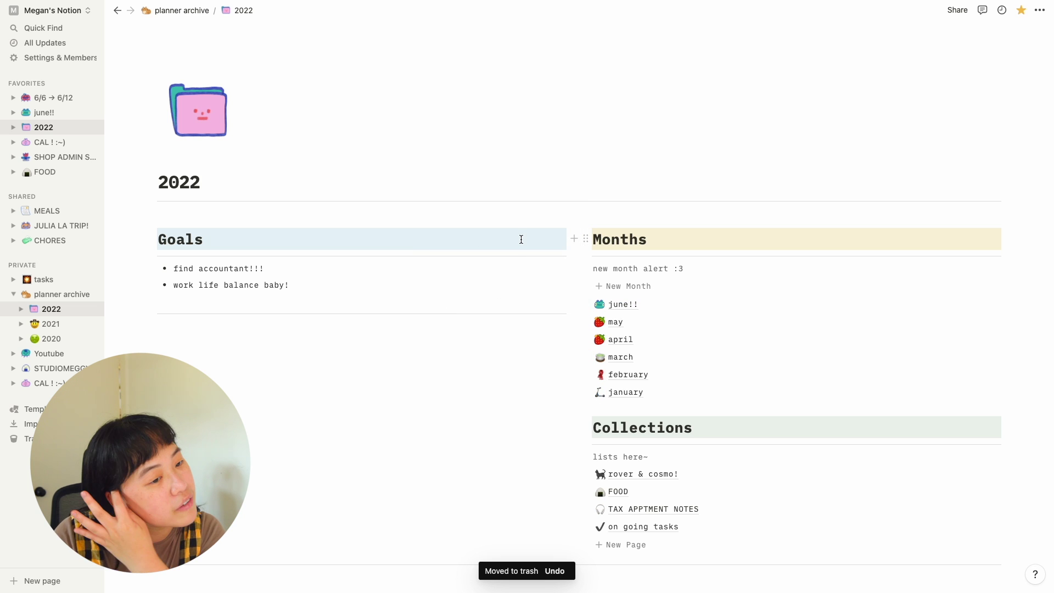
{"action": "left_click", "coordinate": [621, 304]}
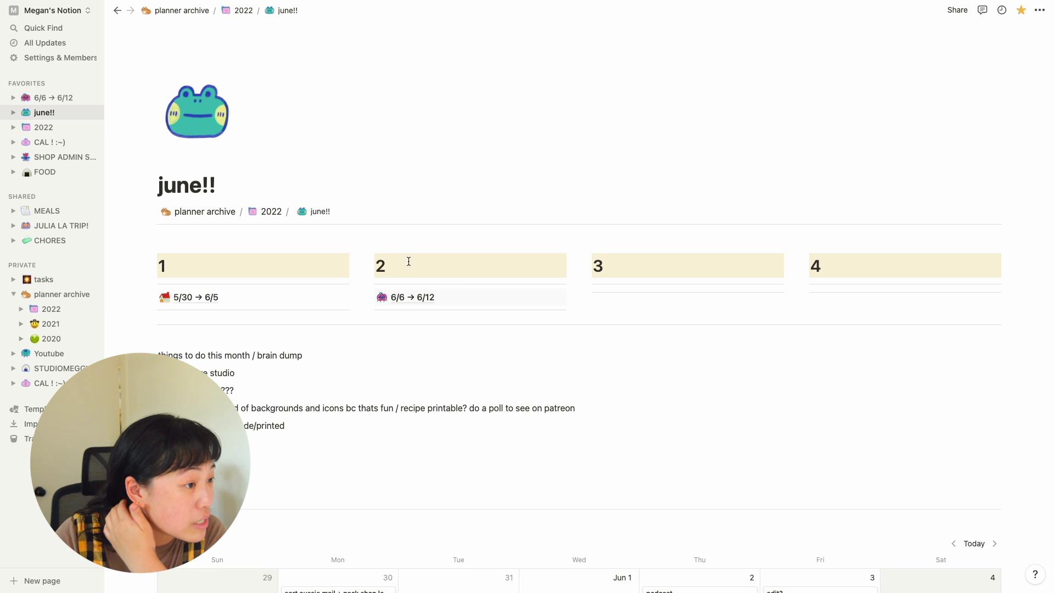
{"action": "scroll", "coordinate": [417, 293], "scroll_direction": "down", "scroll_amount": 2}
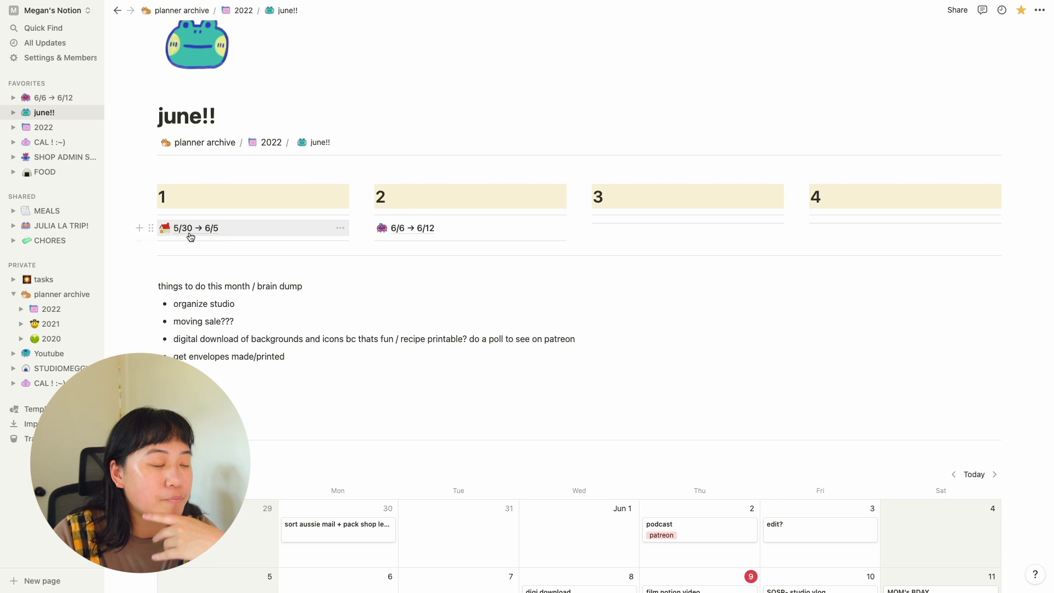
{"action": "scroll", "coordinate": [440, 292], "scroll_direction": "up", "scroll_amount": 2}
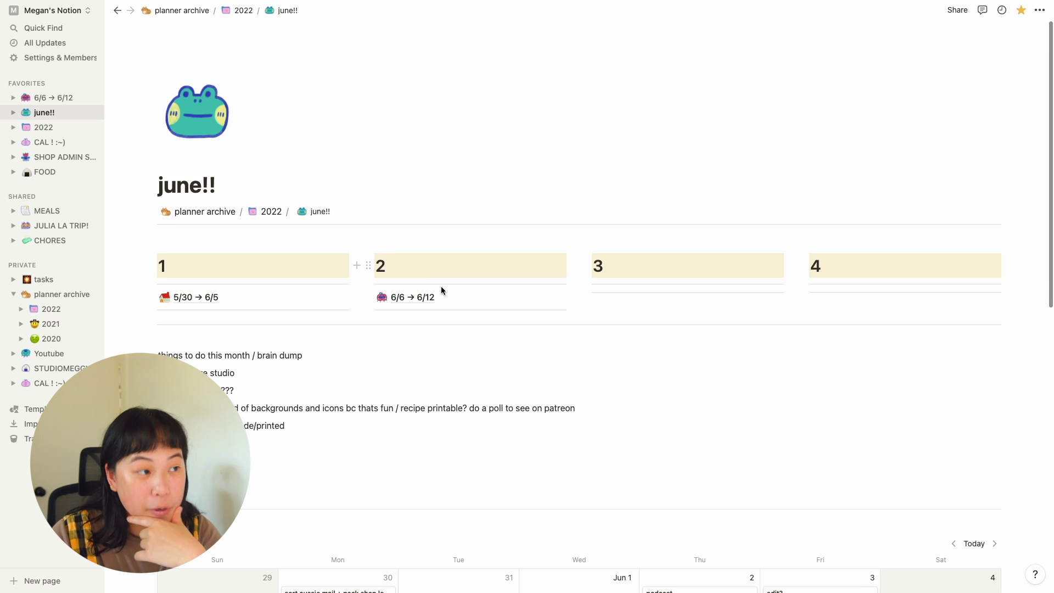
{"action": "left_click", "coordinate": [196, 134]}
{"action": "scroll", "coordinate": [188, 260], "scroll_direction": "down", "scroll_amount": 5}
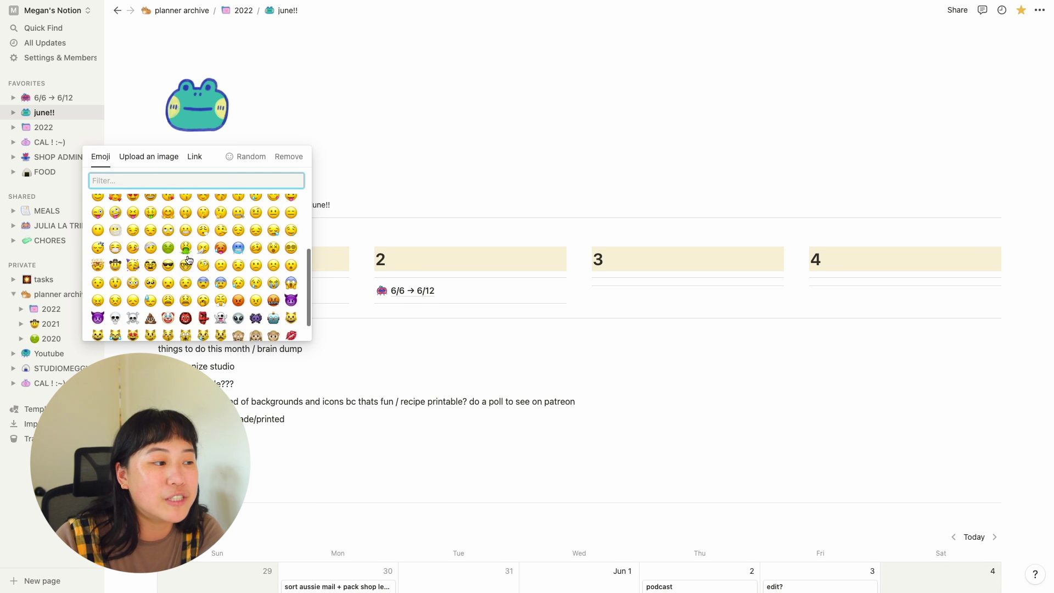
{"action": "scroll", "coordinate": [188, 260], "scroll_direction": "down", "scroll_amount": 10}
{"action": "scroll", "coordinate": [189, 259], "scroll_direction": "up", "scroll_amount": 15}
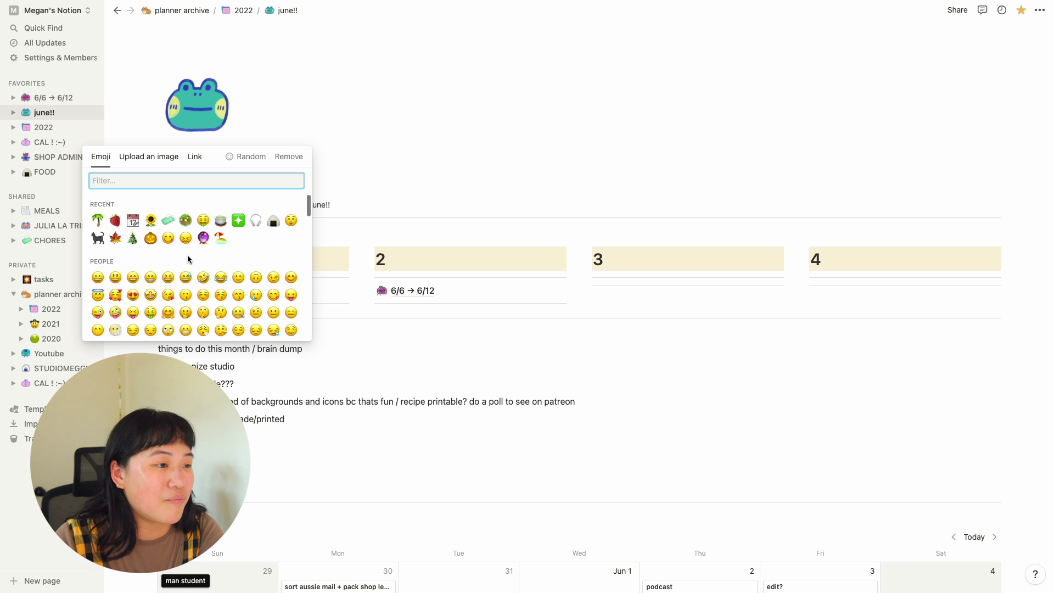
{"action": "scroll", "coordinate": [188, 259], "scroll_direction": "down", "scroll_amount": 1}
{"action": "left_click", "coordinate": [355, 154]}
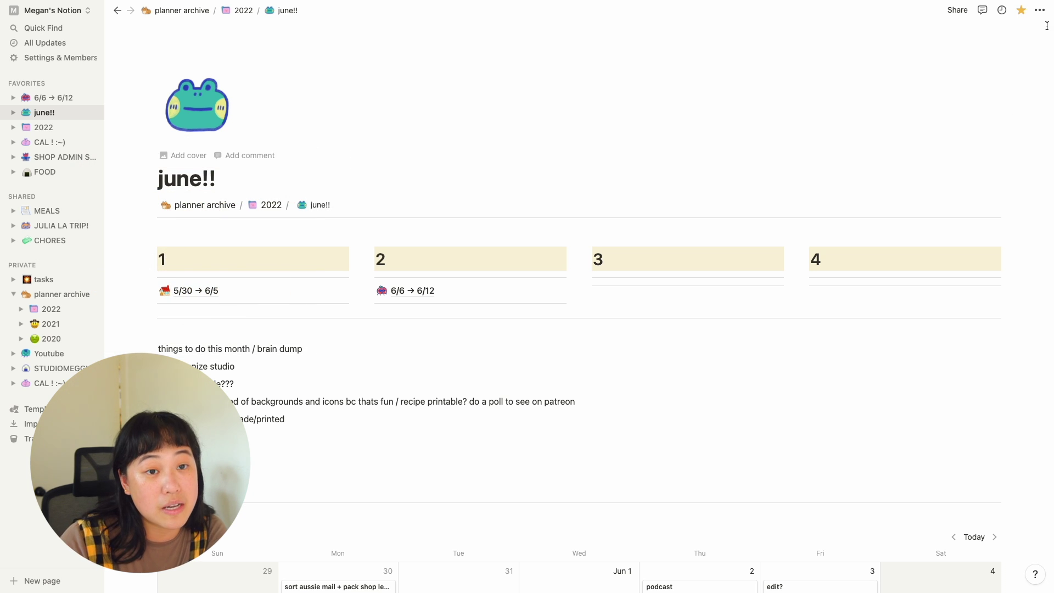
{"action": "left_click", "coordinate": [1040, 10]}
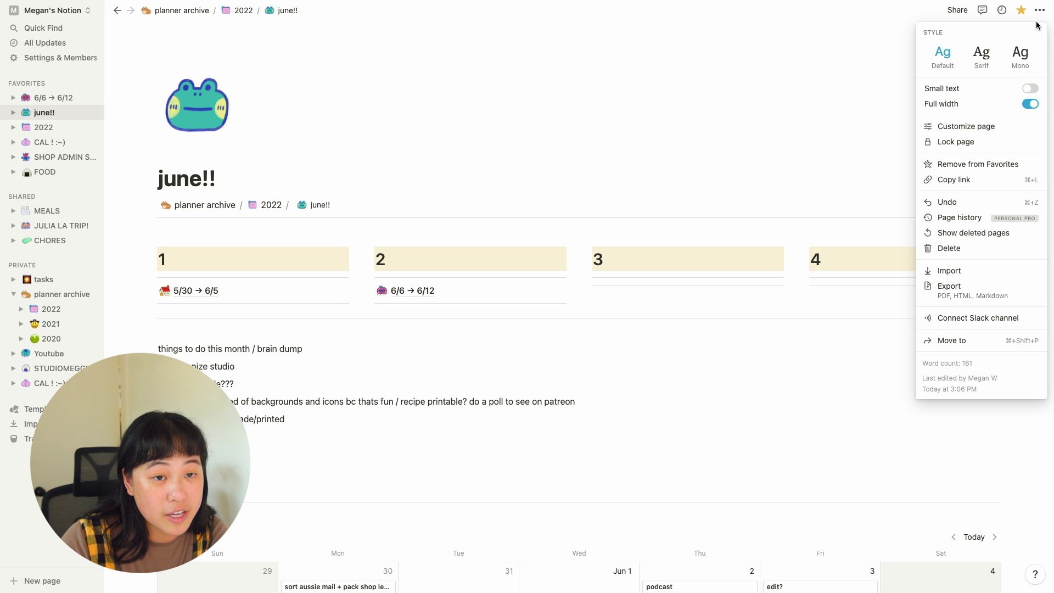
{"action": "left_click", "coordinate": [358, 132]}
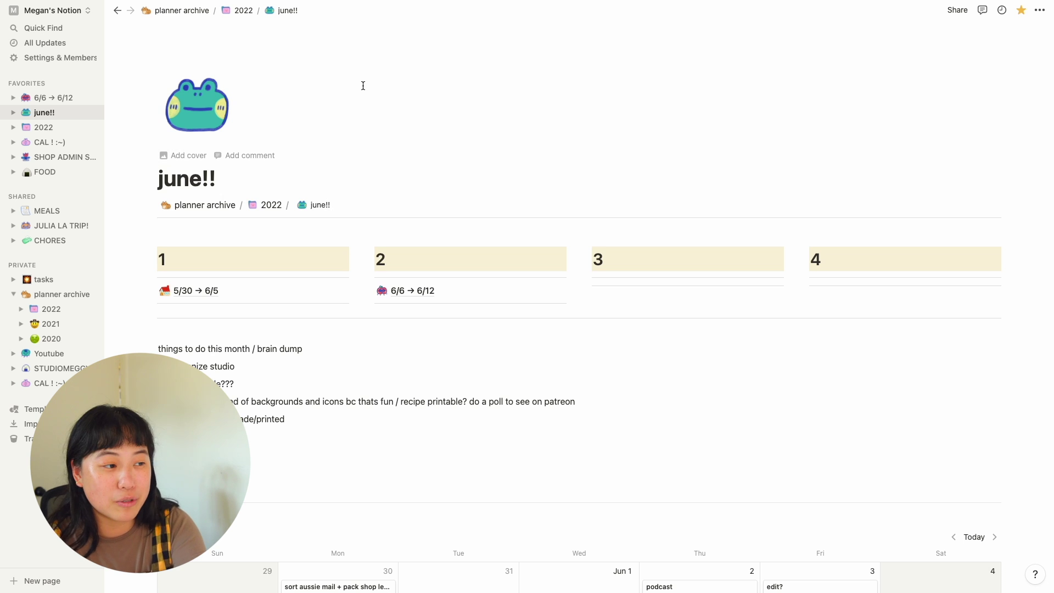
{"action": "scroll", "coordinate": [293, 251], "scroll_direction": "down", "scroll_amount": 6}
Browse the june!! page's calendar, then open the 5/30 → 6/5 week in week 1
{"action": "scroll", "coordinate": [293, 251], "scroll_direction": "up", "scroll_amount": 6}
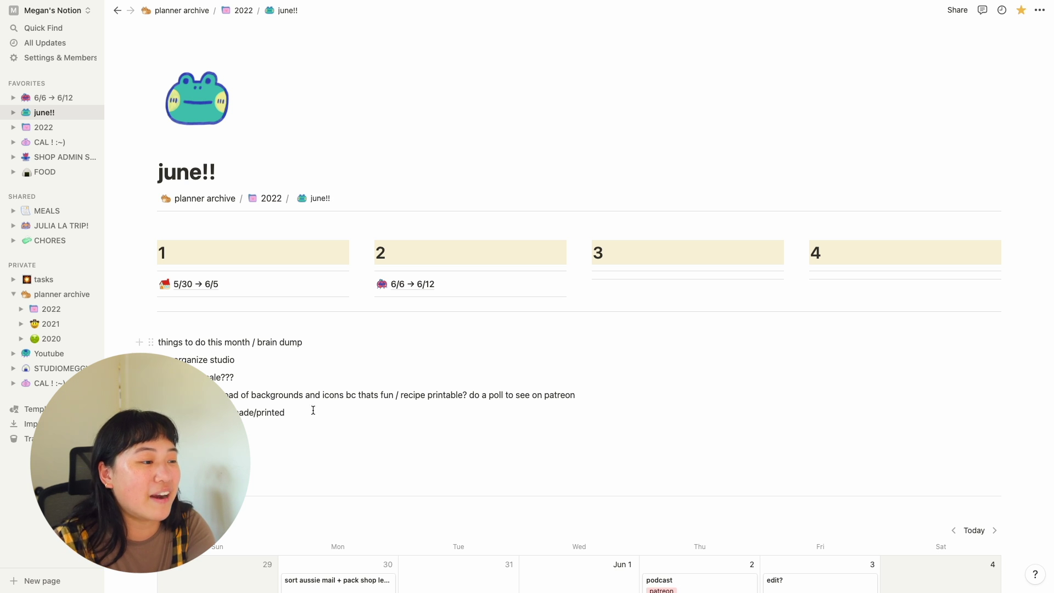
{"action": "scroll", "coordinate": [285, 384], "scroll_direction": "down", "scroll_amount": 3}
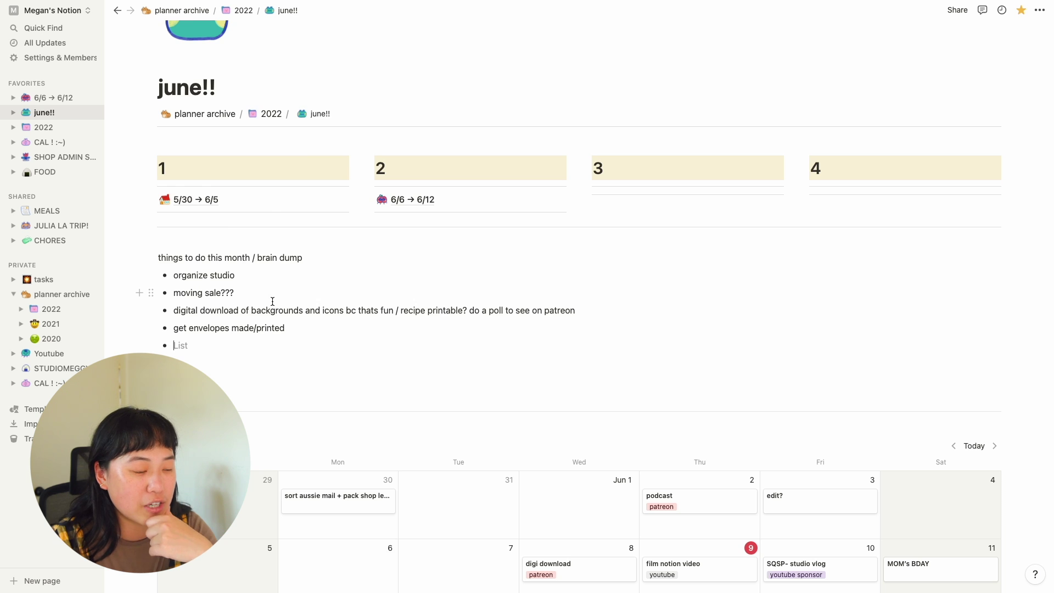
{"action": "scroll", "coordinate": [273, 301], "scroll_direction": "down", "scroll_amount": 10}
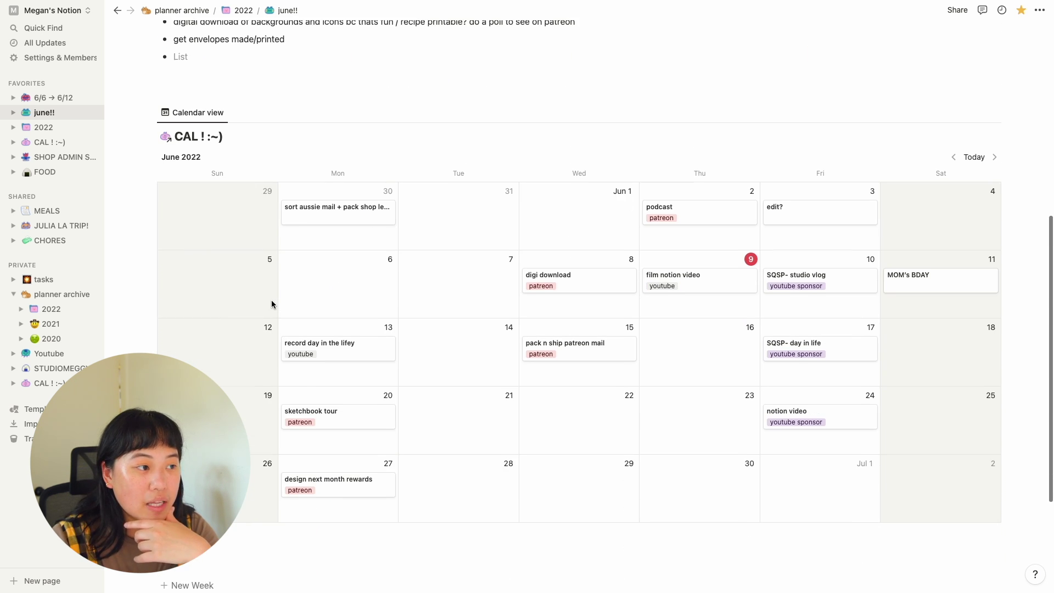
{"action": "scroll", "coordinate": [271, 304], "scroll_direction": "up", "scroll_amount": 2}
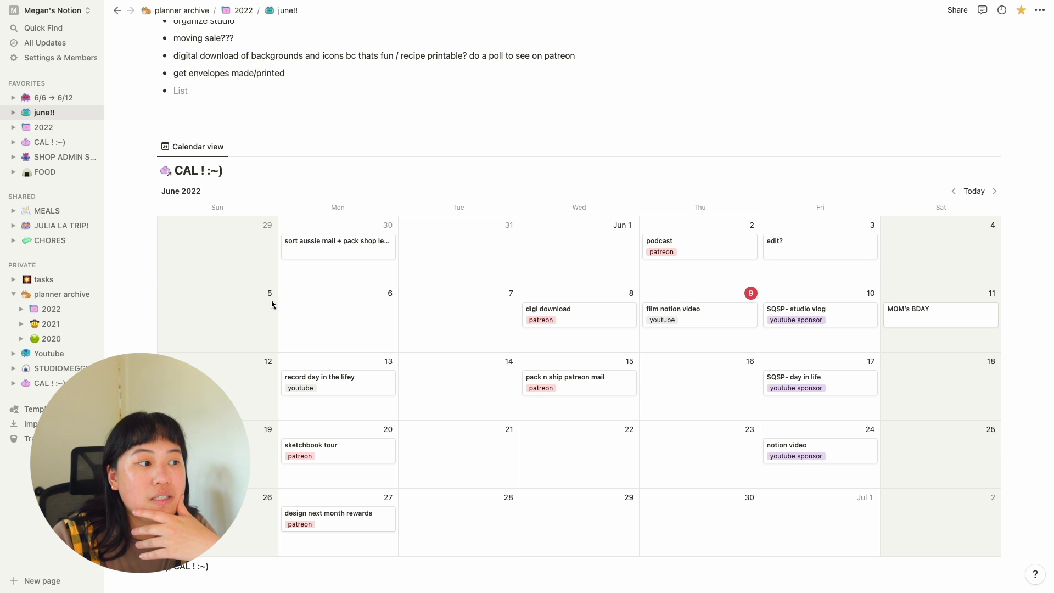
{"action": "scroll", "coordinate": [271, 300], "scroll_direction": "up", "scroll_amount": 2}
{"action": "scroll", "coordinate": [187, 168], "scroll_direction": "down", "scroll_amount": 1}
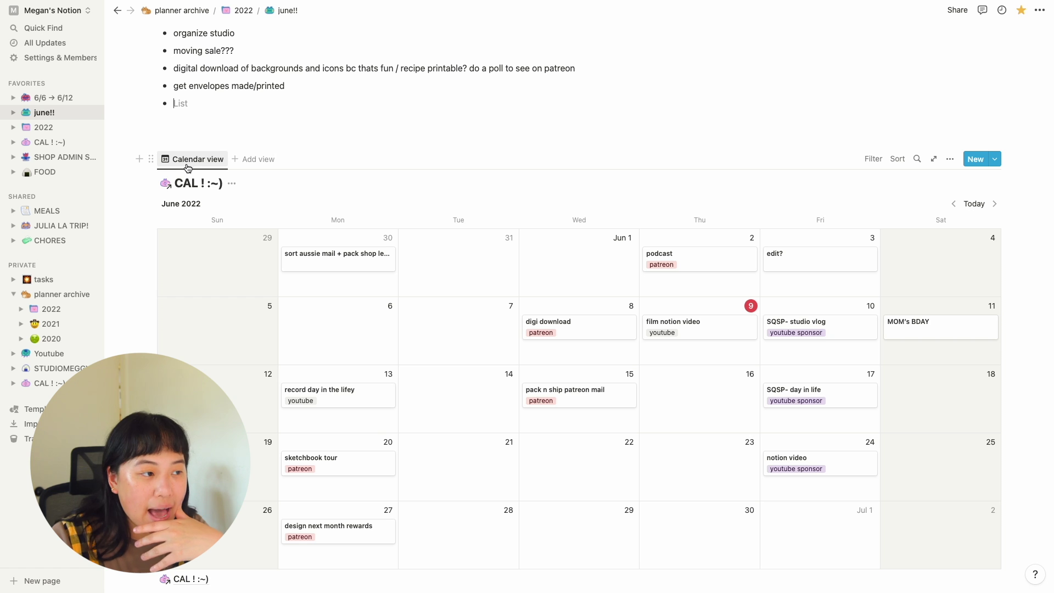
{"action": "scroll", "coordinate": [379, 216], "scroll_direction": "up", "scroll_amount": 2}
{"action": "scroll", "coordinate": [380, 216], "scroll_direction": "down", "scroll_amount": 2}
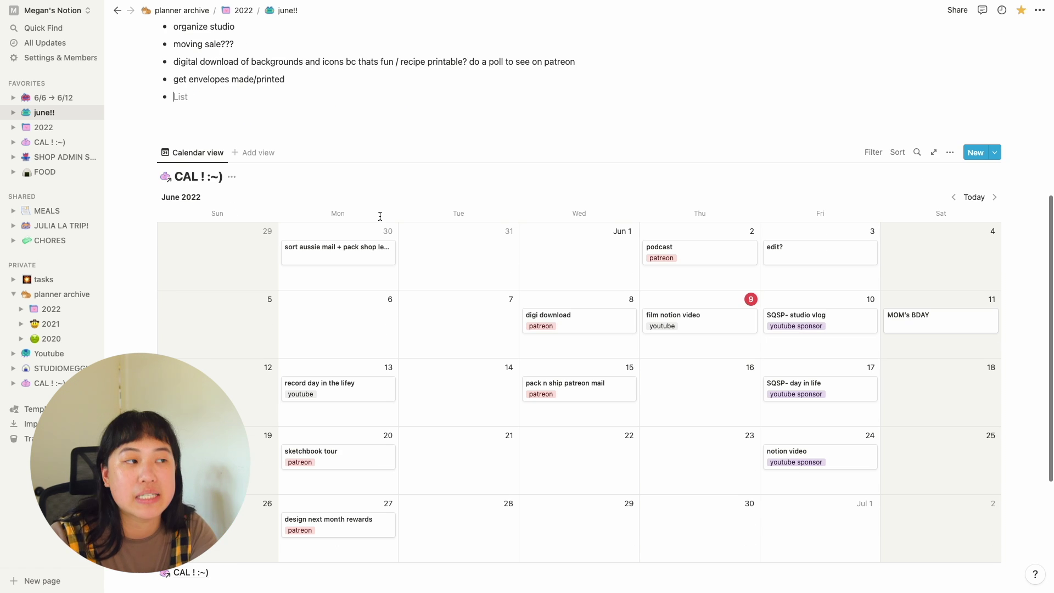
{"action": "scroll", "coordinate": [380, 216], "scroll_direction": "up", "scroll_amount": 6}
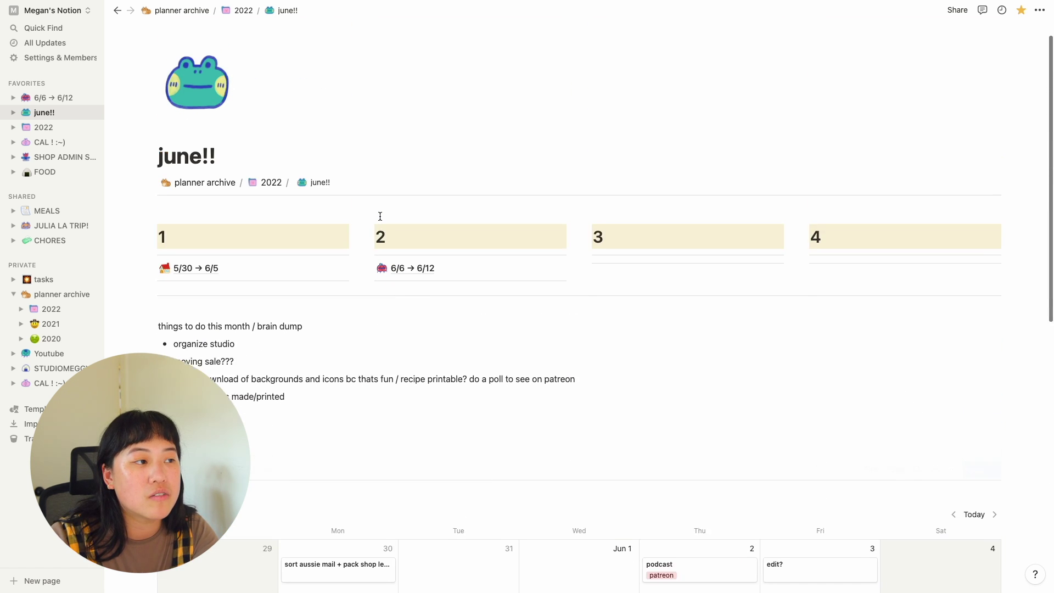
{"action": "scroll", "coordinate": [380, 217], "scroll_direction": "up", "scroll_amount": 1}
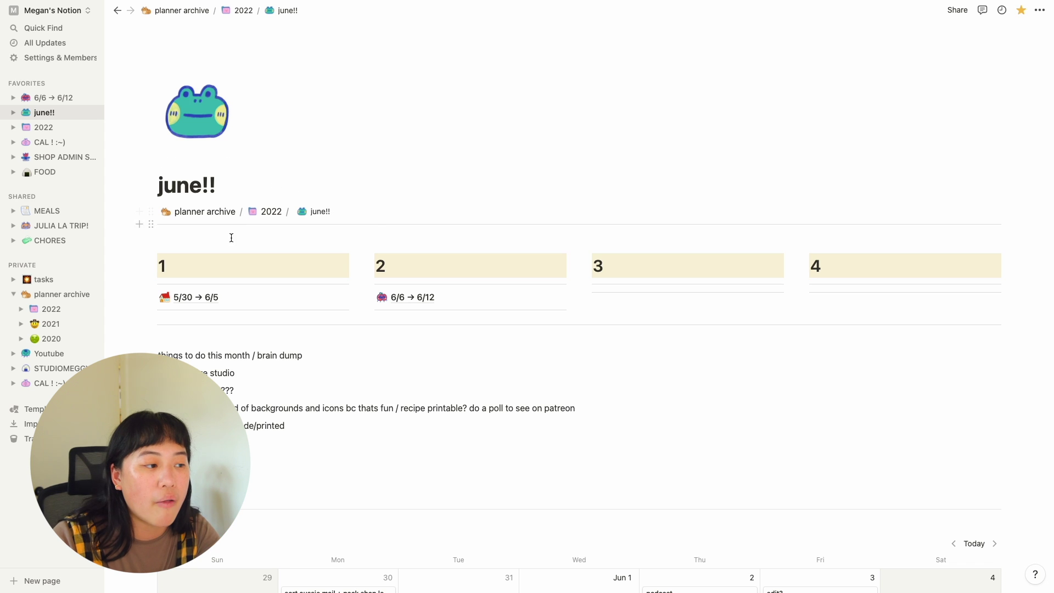
{"action": "left_click", "coordinate": [207, 297]}
Scroll the 5/30 → 6/5 week page and select its title text
{"action": "scroll", "coordinate": [289, 299], "scroll_direction": "down", "scroll_amount": 5}
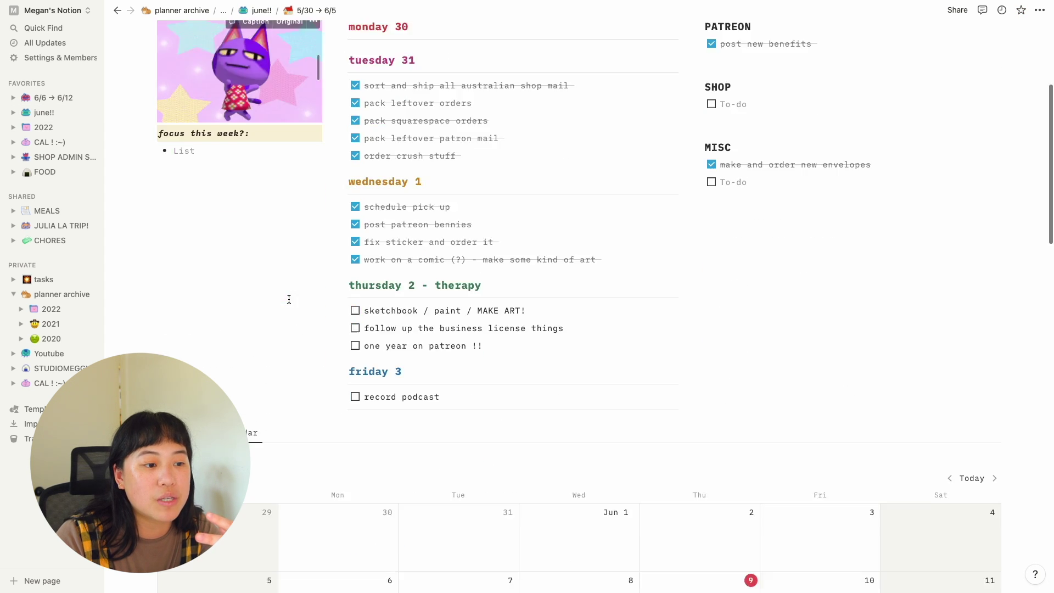
{"action": "scroll", "coordinate": [288, 299], "scroll_direction": "up", "scroll_amount": 5}
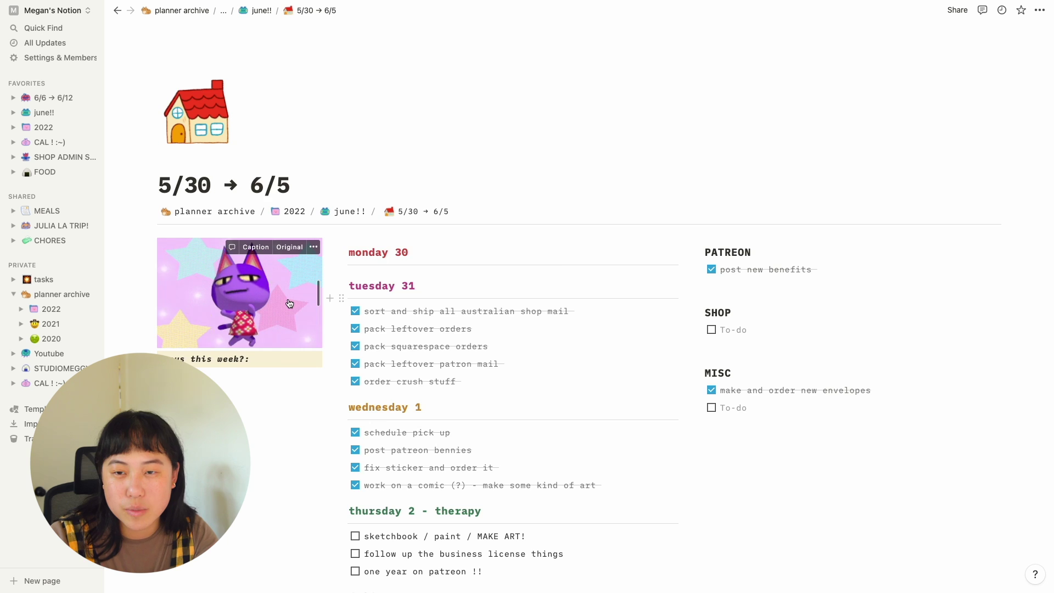
{"action": "scroll", "coordinate": [289, 304], "scroll_direction": "down", "scroll_amount": 12}
{"action": "scroll", "coordinate": [282, 298], "scroll_direction": "up", "scroll_amount": 11}
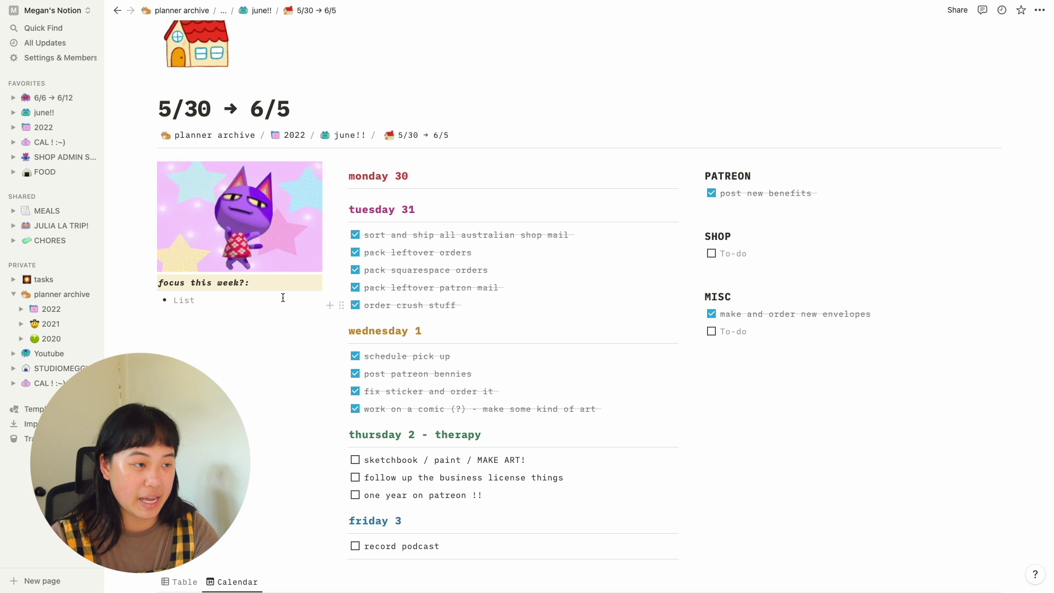
{"action": "scroll", "coordinate": [283, 298], "scroll_direction": "up", "scroll_amount": 3}
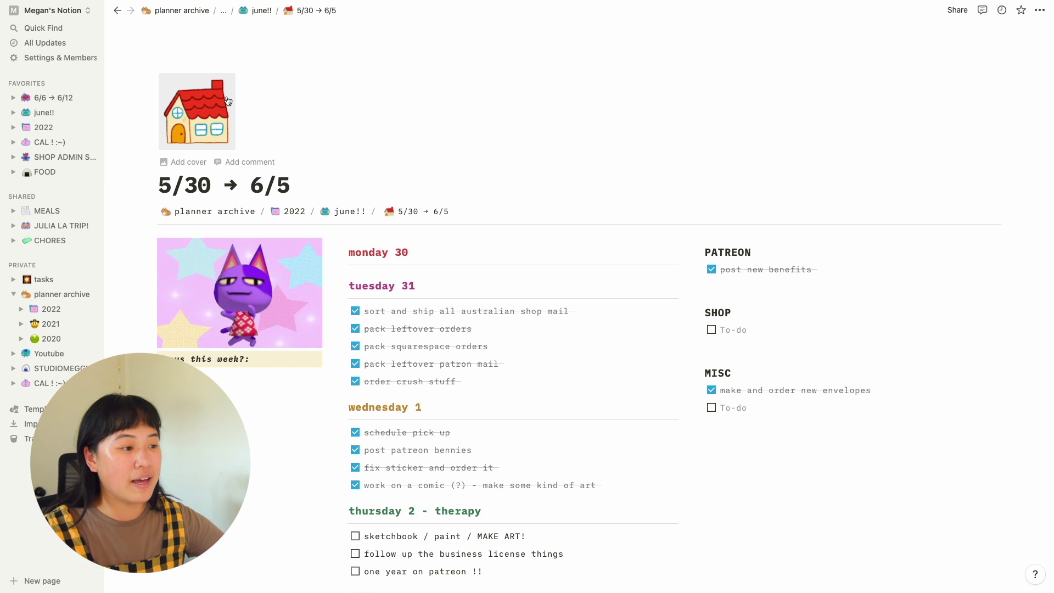
{"action": "scroll", "coordinate": [293, 312], "scroll_direction": "down", "scroll_amount": 1}
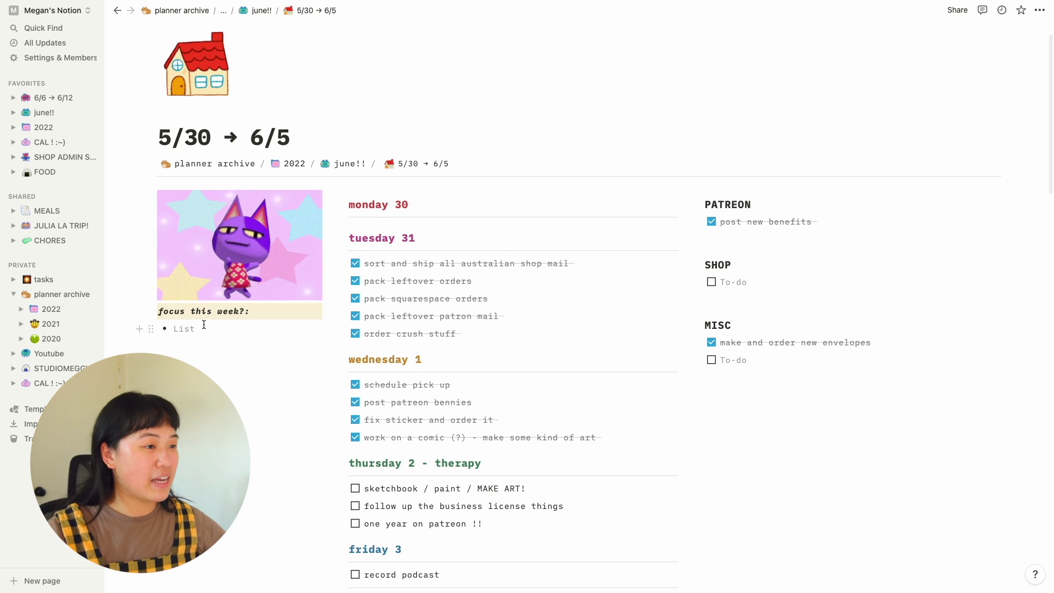
{"action": "scroll", "coordinate": [204, 325], "scroll_direction": "up", "scroll_amount": 1}
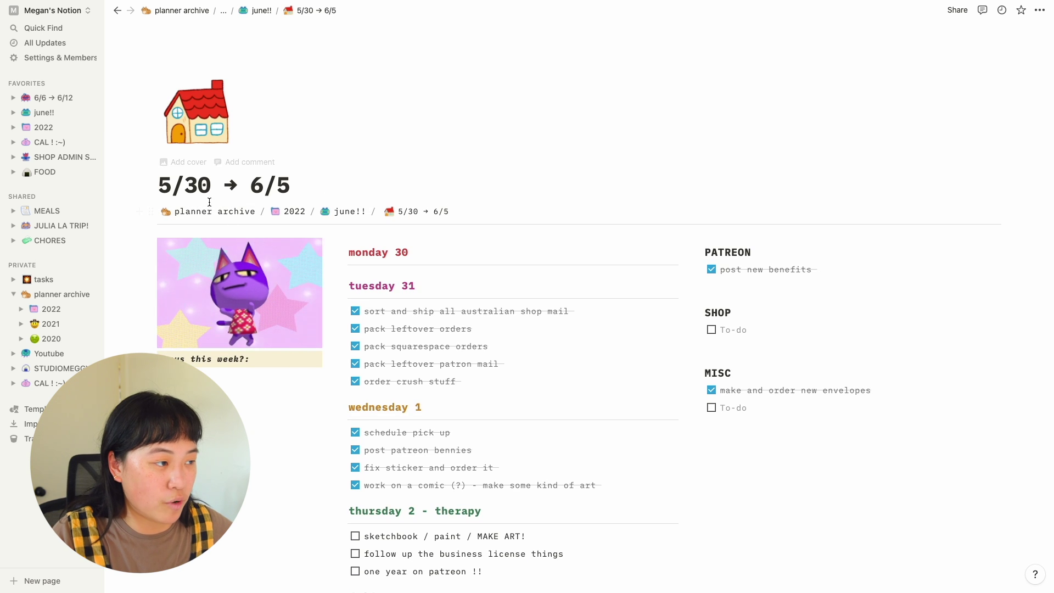
{"action": "mouse_move", "coordinate": [172, 185]}
{"action": "left_mouse_down"}
{"action": "mouse_move", "coordinate": [308, 184]}
{"action": "mouse_move", "coordinate": [164, 185]}
{"action": "left_mouse_up"}
{"action": "left_click", "coordinate": [313, 185]}
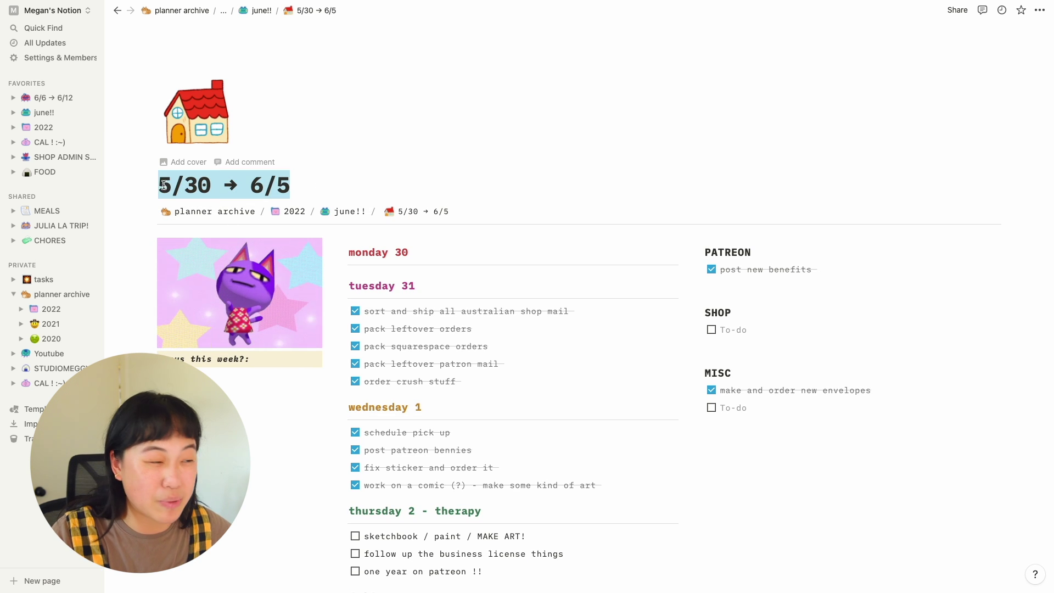
{"action": "left_click", "coordinate": [253, 185]}
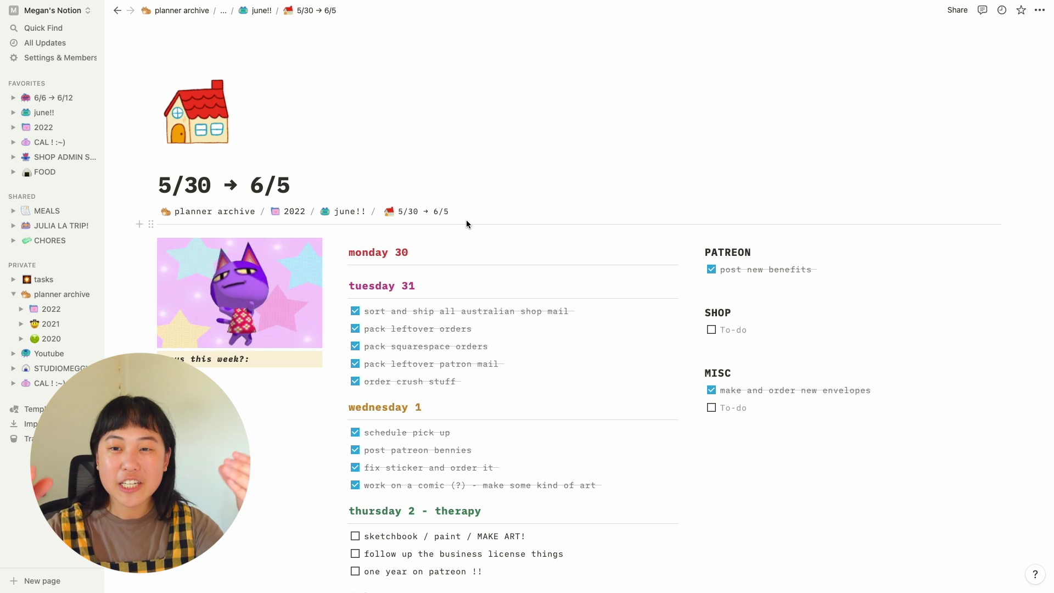
{"action": "scroll", "coordinate": [385, 206], "scroll_direction": "down", "scroll_amount": 1}
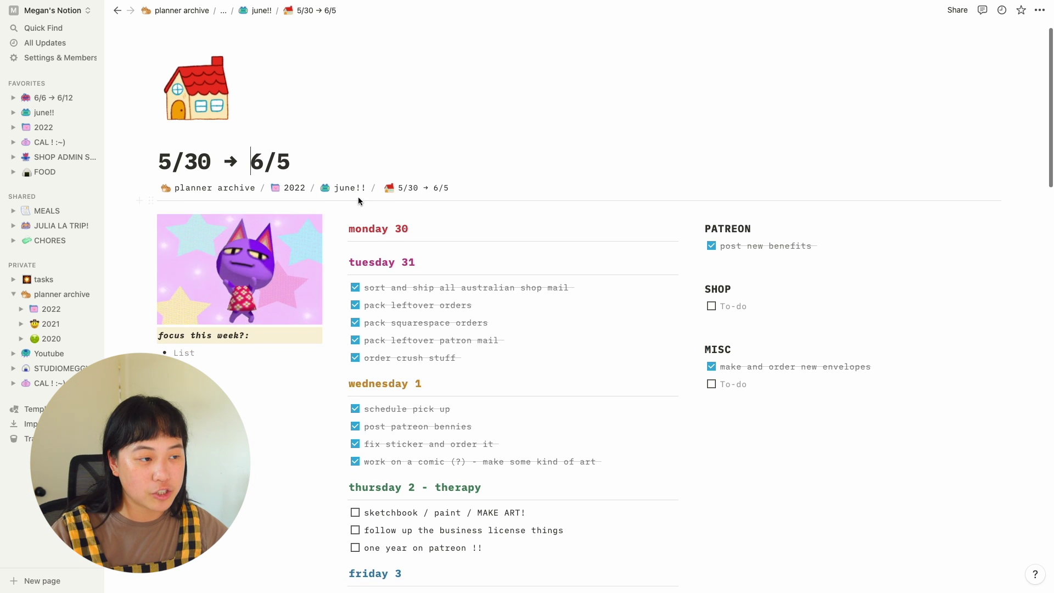
Go up through the june!! and 2022 breadcrumbs and reopen june!! from Months
{"action": "left_click", "coordinate": [350, 191]}
{"action": "left_click", "coordinate": [274, 213]}
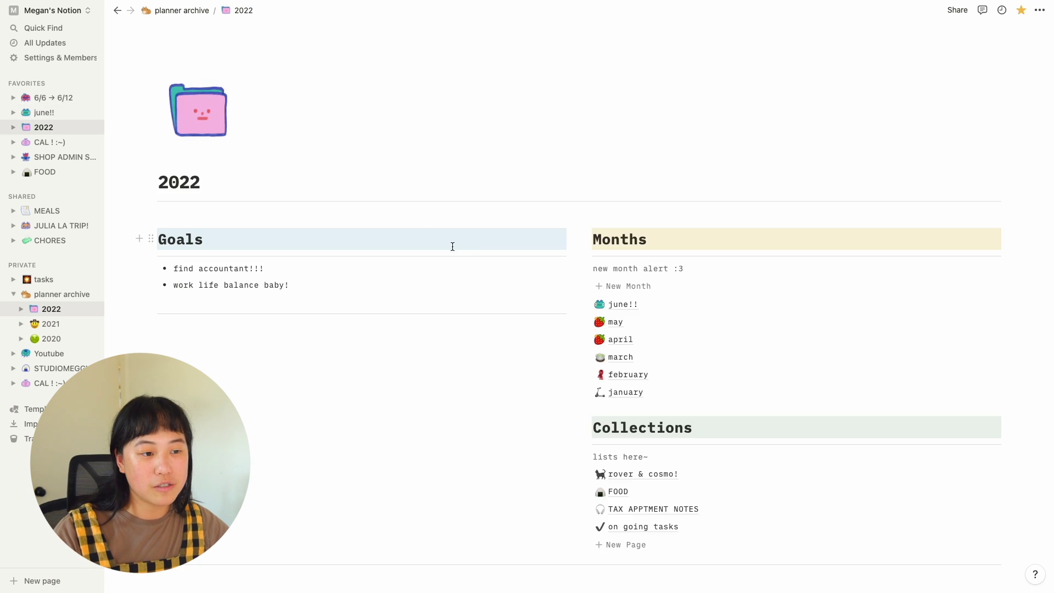
{"action": "left_click", "coordinate": [621, 304]}
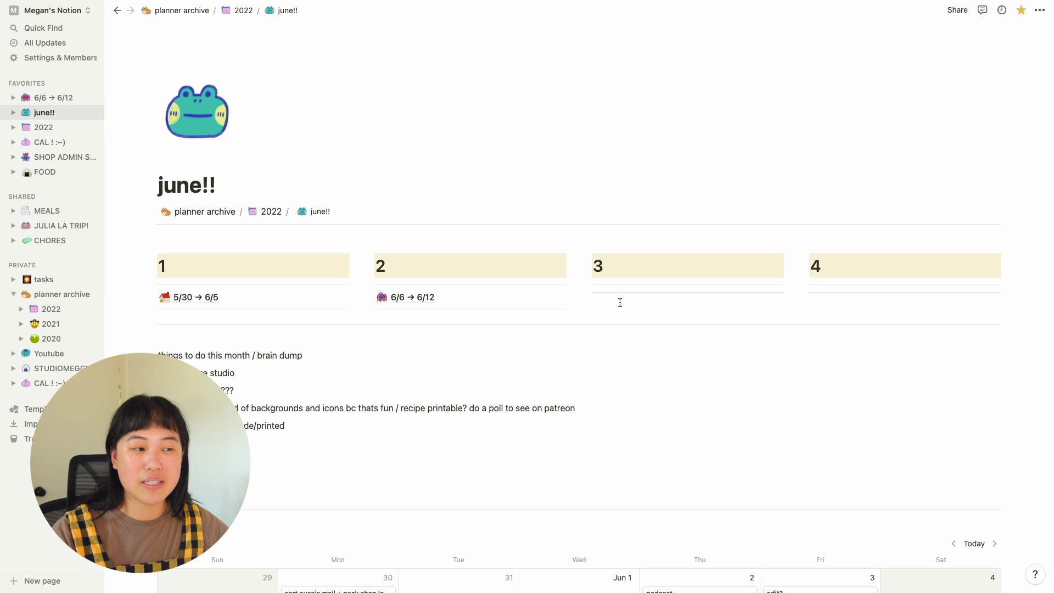
{"action": "scroll", "coordinate": [330, 405], "scroll_direction": "down", "scroll_amount": 2}
{"action": "scroll", "coordinate": [330, 405], "scroll_direction": "up", "scroll_amount": 2}
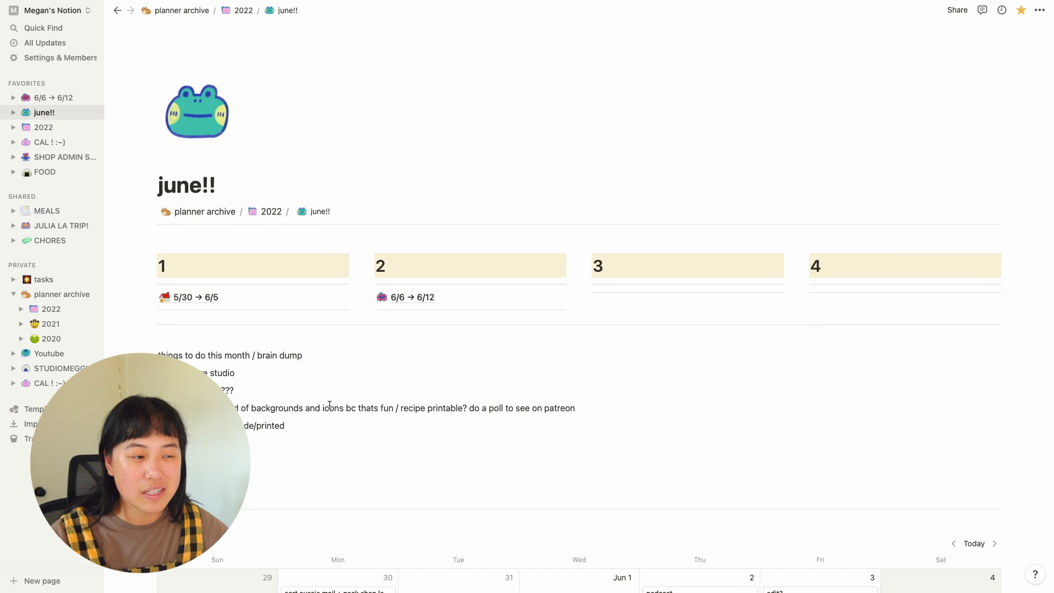
Open the 5/30 → 6/5 week page and scroll down to its 'focus this week?:' list
{"action": "left_click", "coordinate": [176, 297]}
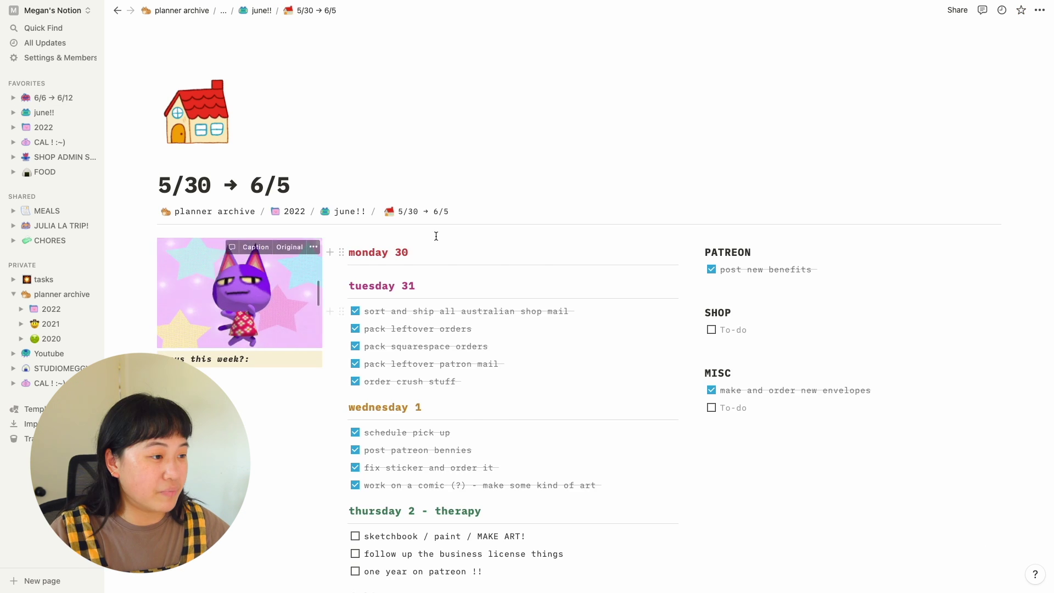
{"action": "scroll", "coordinate": [437, 274], "scroll_direction": "down", "scroll_amount": 1}
{"action": "scroll", "coordinate": [242, 258], "scroll_direction": "up", "scroll_amount": 2}
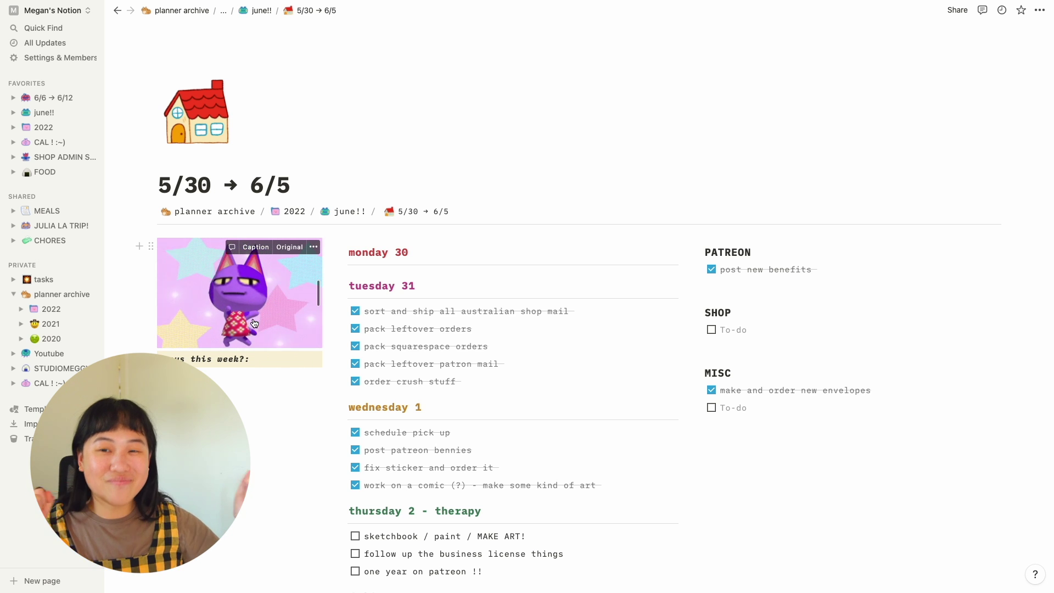
{"action": "scroll", "coordinate": [254, 323], "scroll_direction": "down", "scroll_amount": 2}
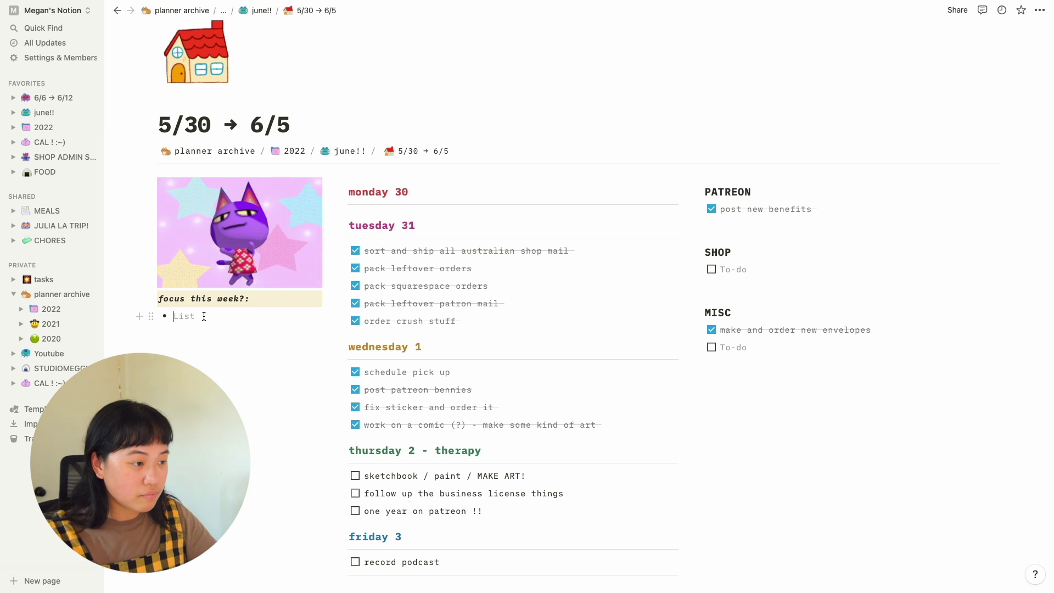
Add 'make a comic' and 'organize shop' bullets under 'focus this week?:' and select them
{"action": "type", "text": "mak"}
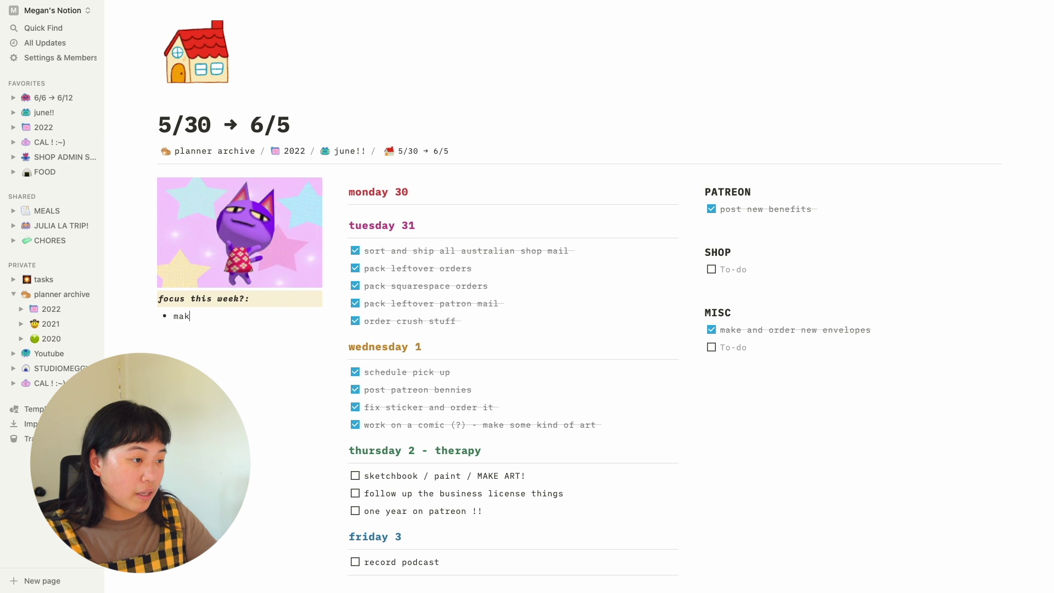
{"action": "type", "text": "e a comic"}
{"action": "key", "text": "Return"}
{"action": "type", "text": "orr"}
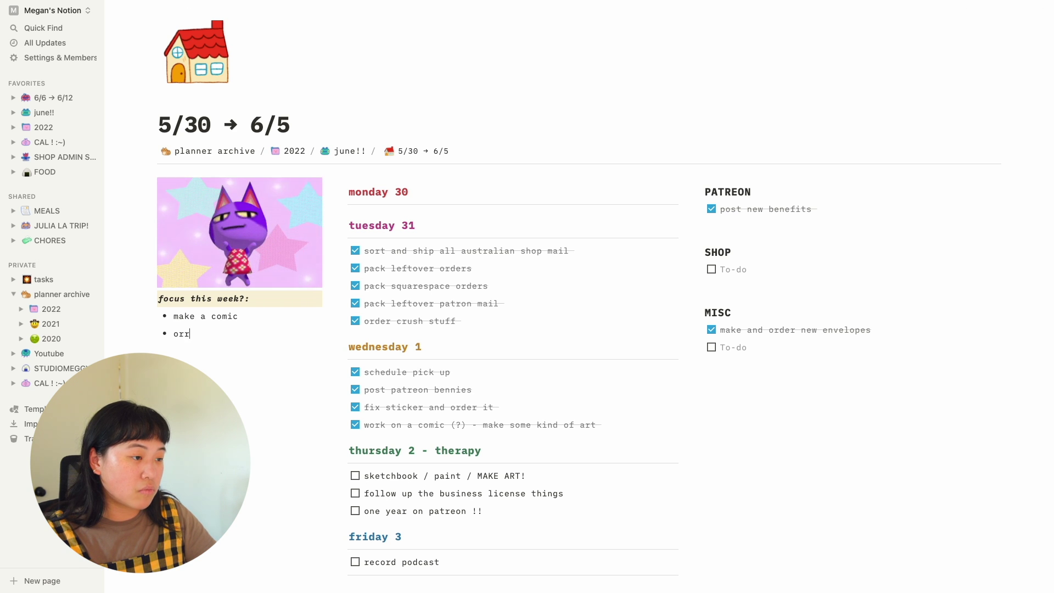
{"action": "key", "text": "BackSpace"}
{"action": "type", "text": "ganize shop"}
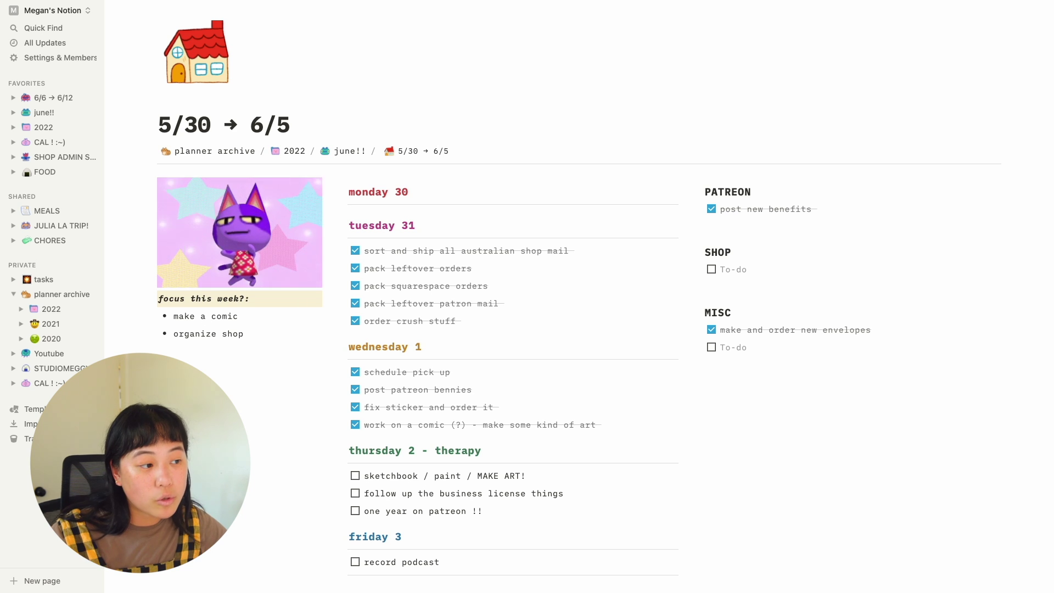
{"action": "left_click_drag", "start_coordinate": [263, 335], "coordinate": [177, 319]}
{"action": "left_click", "coordinate": [151, 317]}
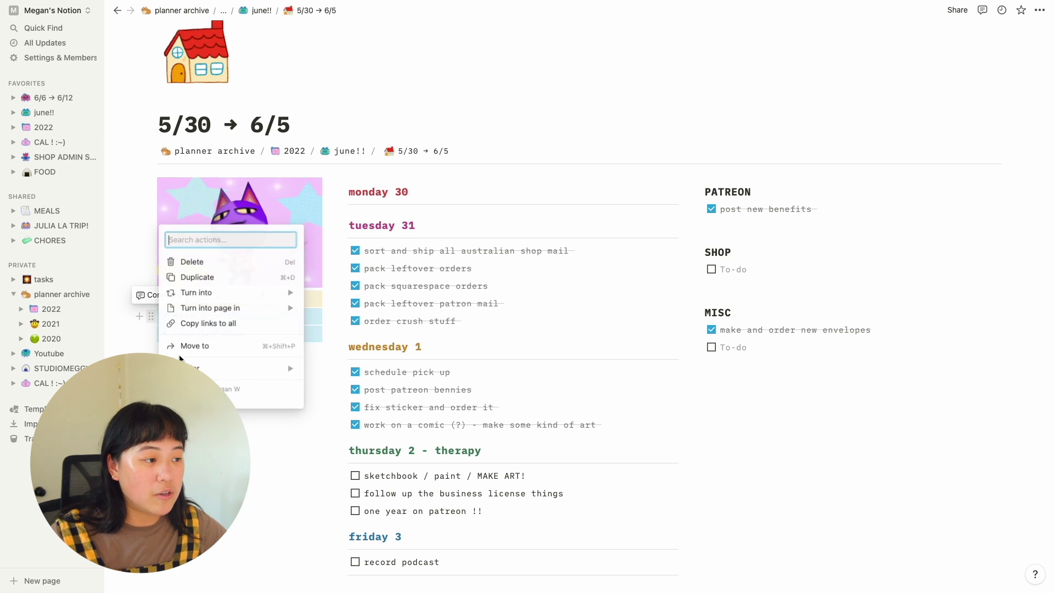
{"action": "mouse_move", "coordinate": [217, 302]}
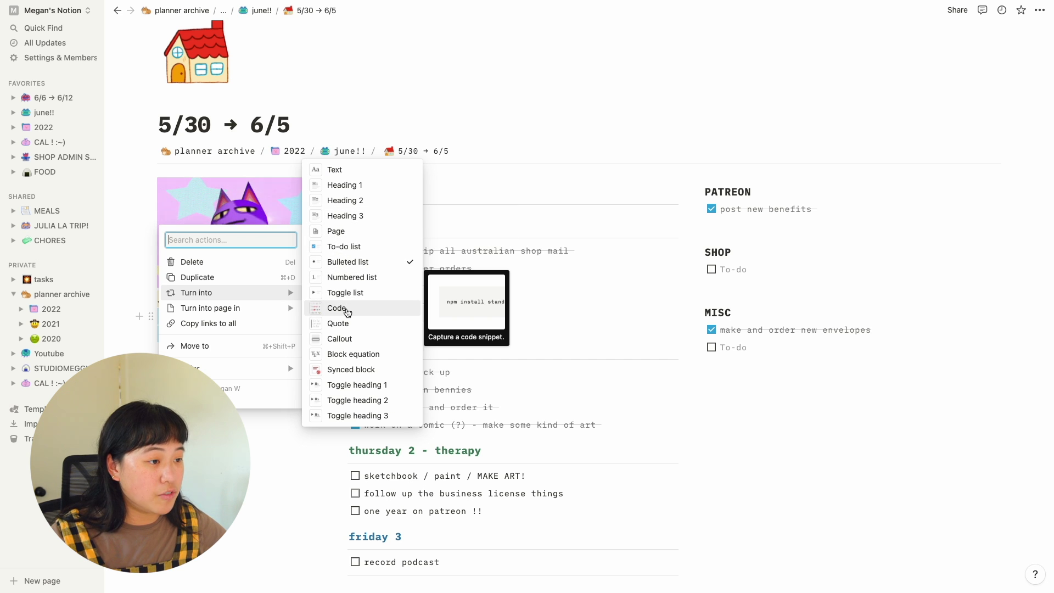
Turn the two focus bullets into to-do checkboxes, then undo back to plain bullets
{"action": "left_click", "coordinate": [350, 247]}
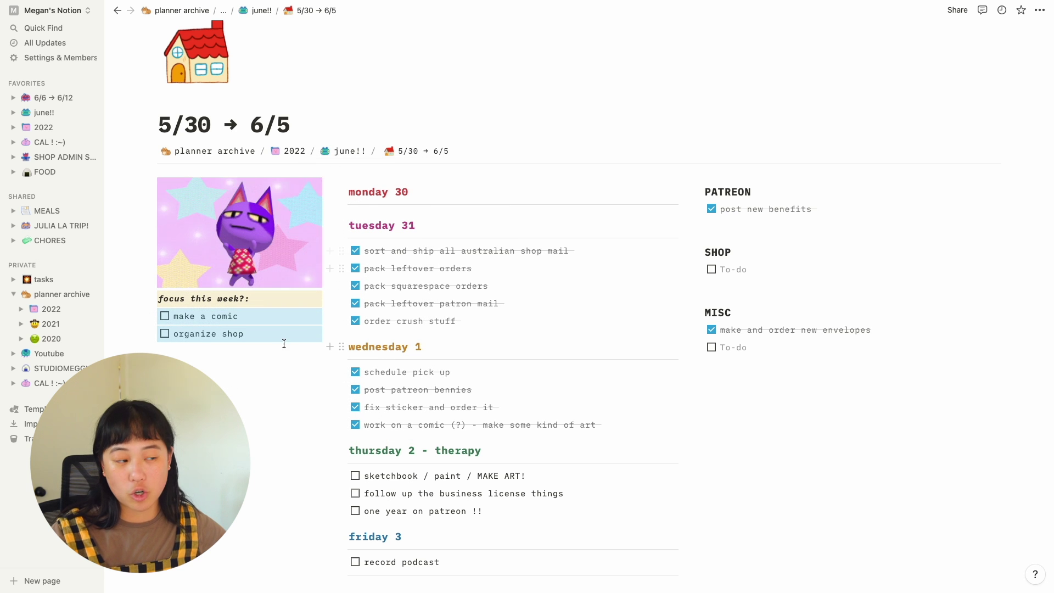
{"action": "left_click", "coordinate": [236, 347]}
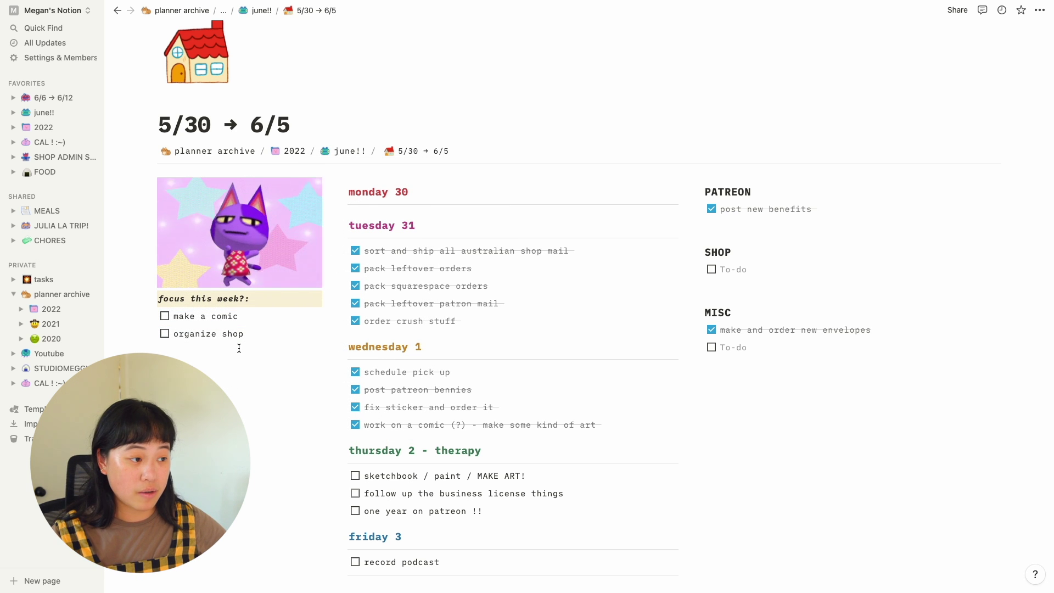
{"action": "key", "text": "super+z"}
{"action": "key", "text": "super+z"}
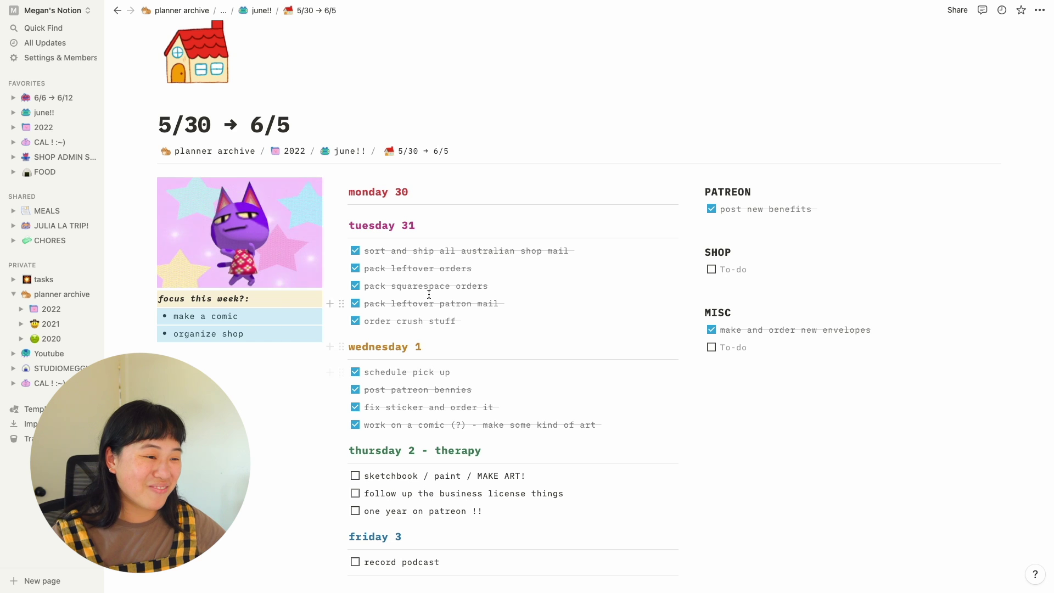
{"action": "left_click", "coordinate": [541, 292]}
{"action": "scroll", "coordinate": [541, 292], "scroll_direction": "down", "scroll_amount": 2}
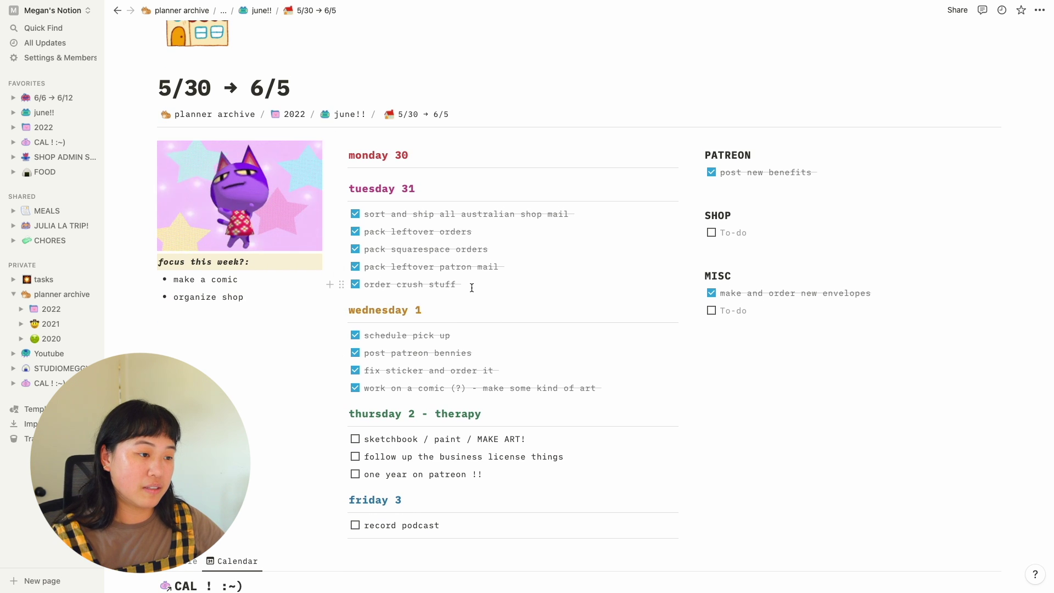
Add a ticked 'check' to-do, move it under SHOP's To-do, and undo a mis-drag
{"action": "key", "text": "Return"}
{"action": "type", "text": "check"}
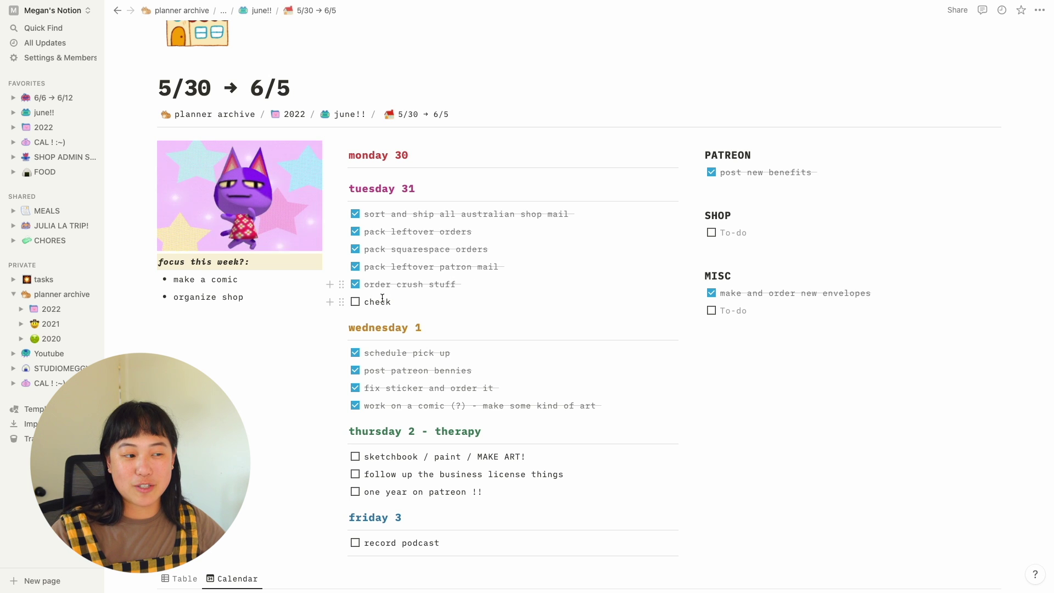
{"action": "left_click", "coordinate": [355, 302]}
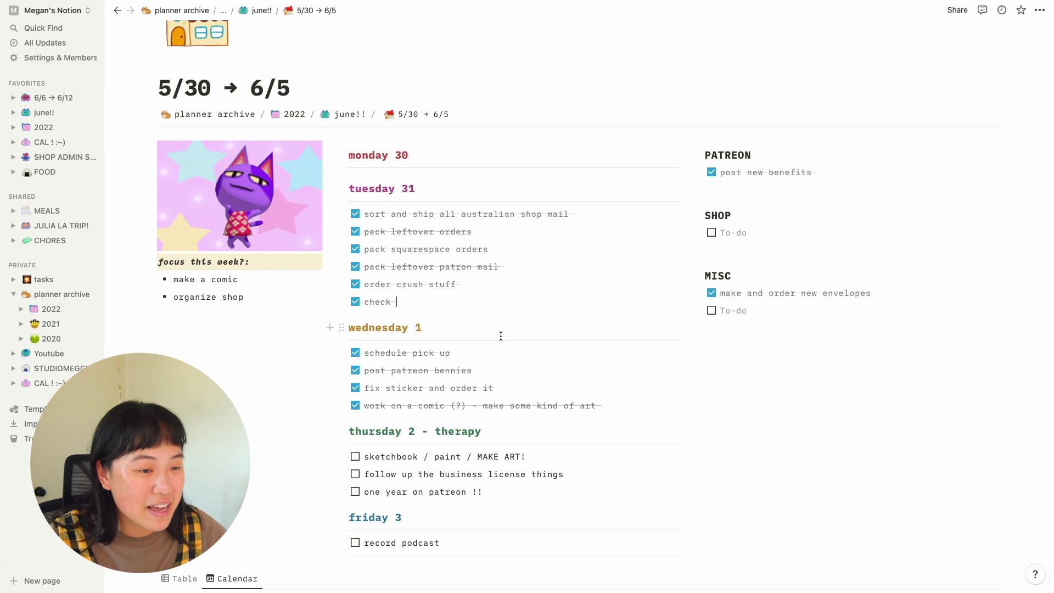
{"action": "scroll", "coordinate": [501, 336], "scroll_direction": "down", "scroll_amount": 3}
{"action": "scroll", "coordinate": [501, 336], "scroll_direction": "up", "scroll_amount": 1}
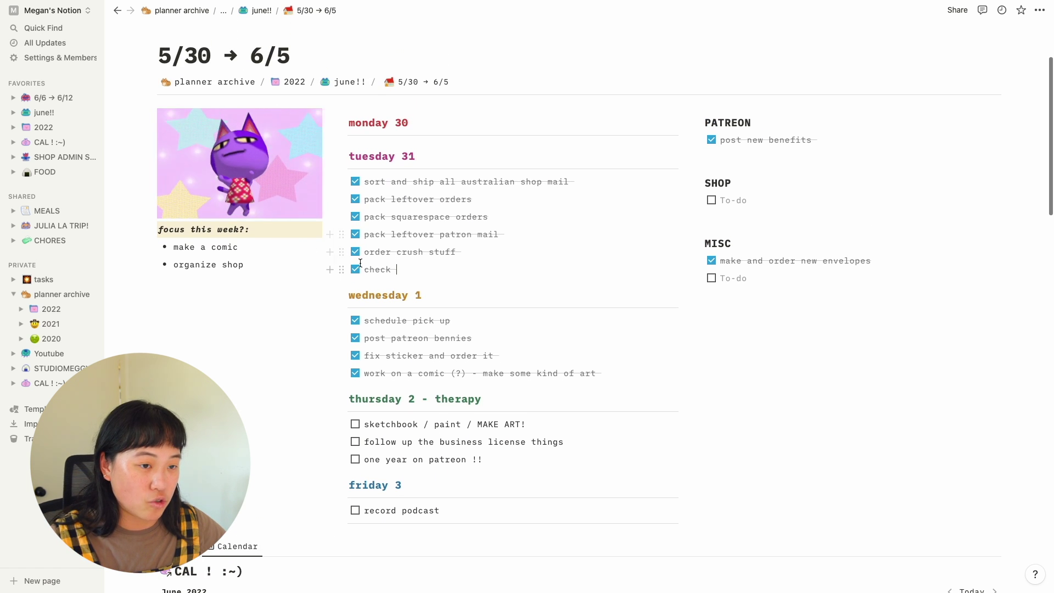
{"action": "left_click_drag", "start_coordinate": [339, 269], "coordinate": [747, 222]}
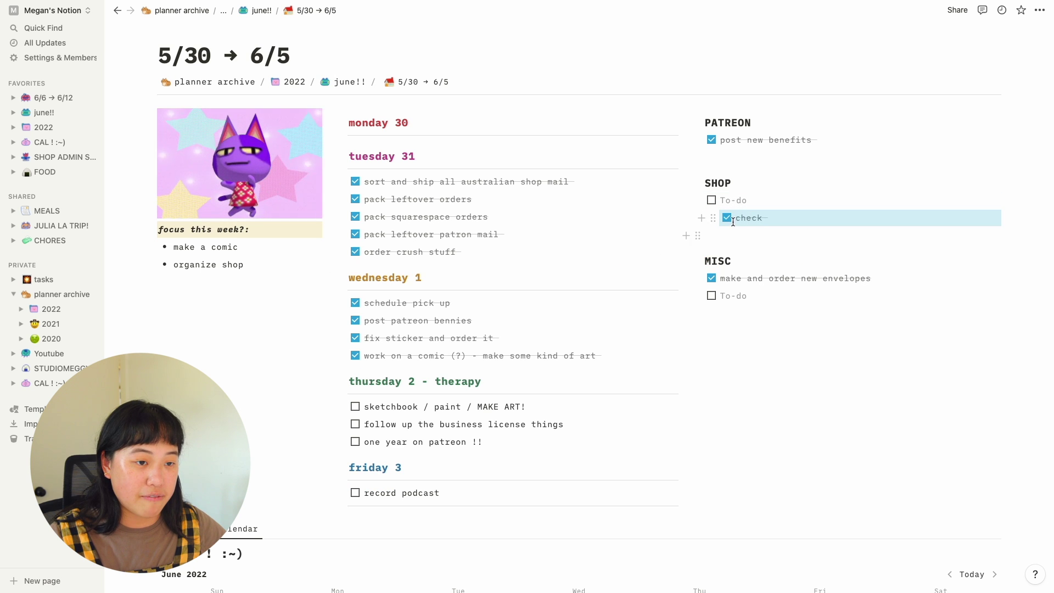
{"action": "left_click", "coordinate": [751, 234]}
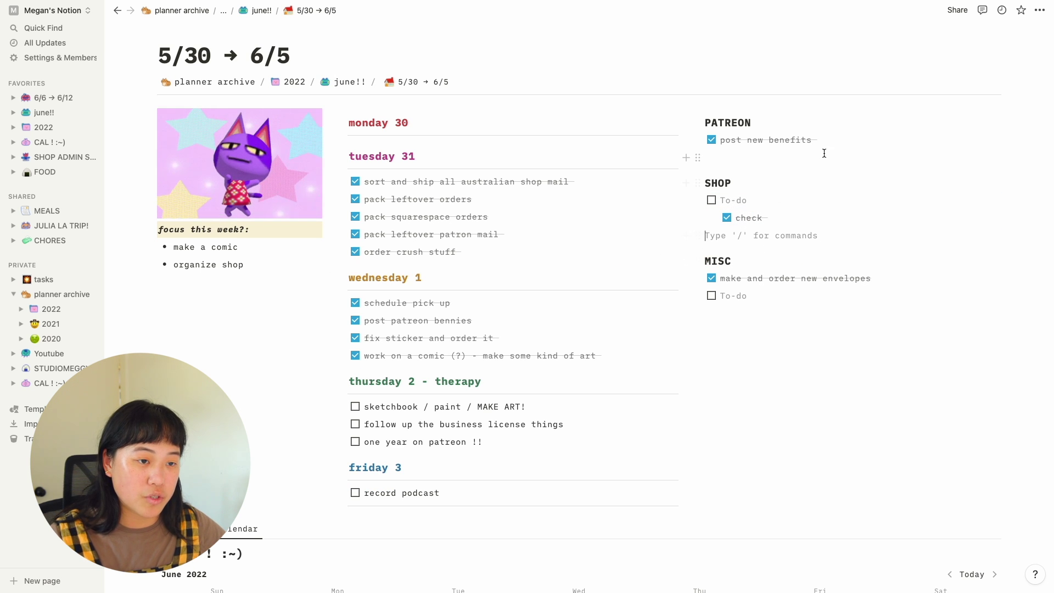
{"action": "left_click", "coordinate": [775, 202]}
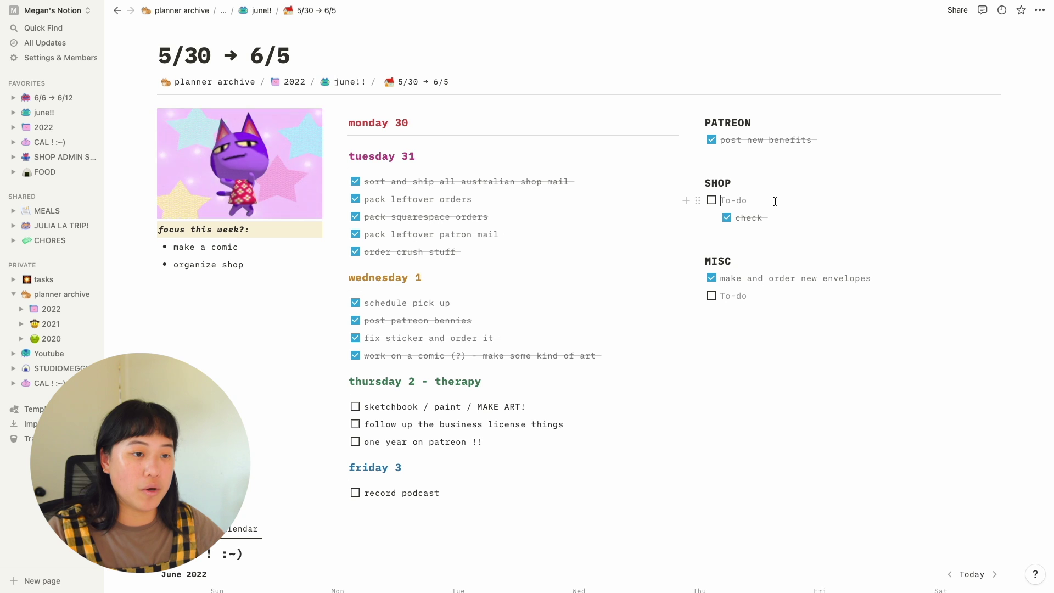
{"action": "left_click_drag", "start_coordinate": [698, 200], "coordinate": [418, 272]}
{"action": "key", "text": "ctrl+z"}
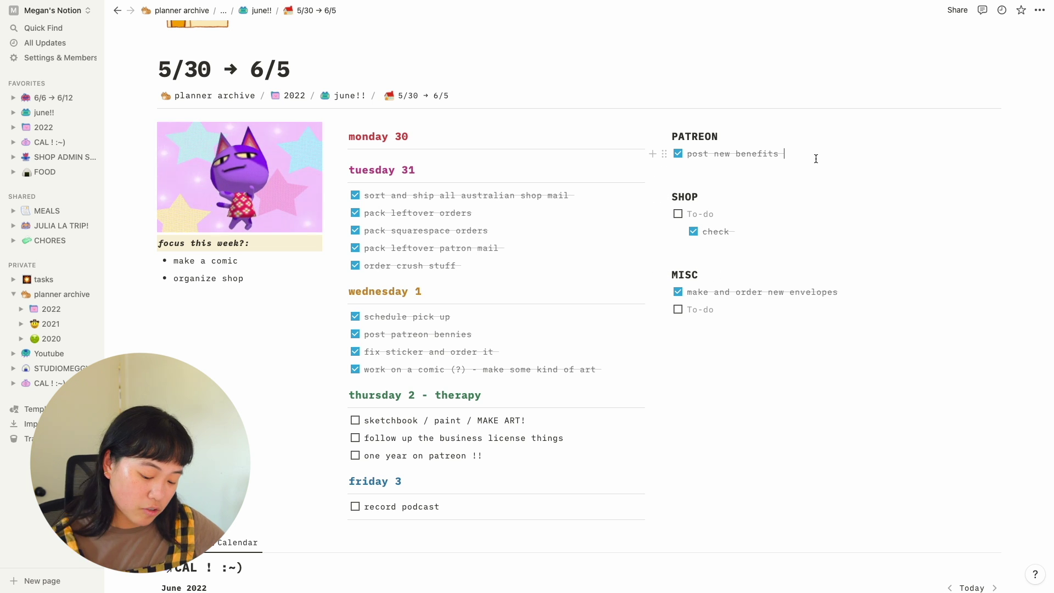
Add a 'post mail' to-do below post new benefits in the PATREON list
{"action": "key", "text": "Return"}
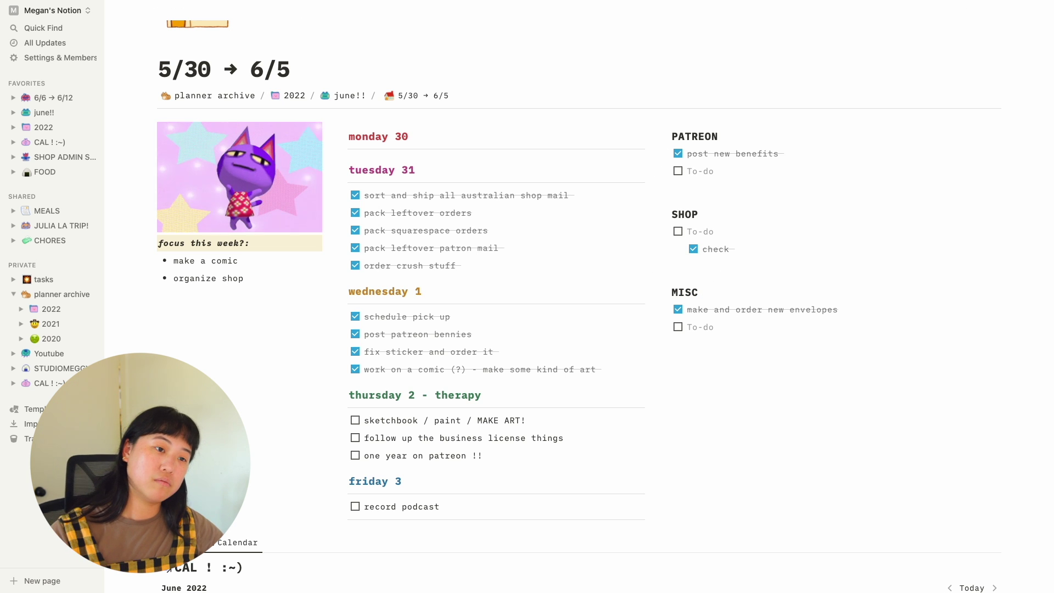
{"action": "type", "text": "post mail"}
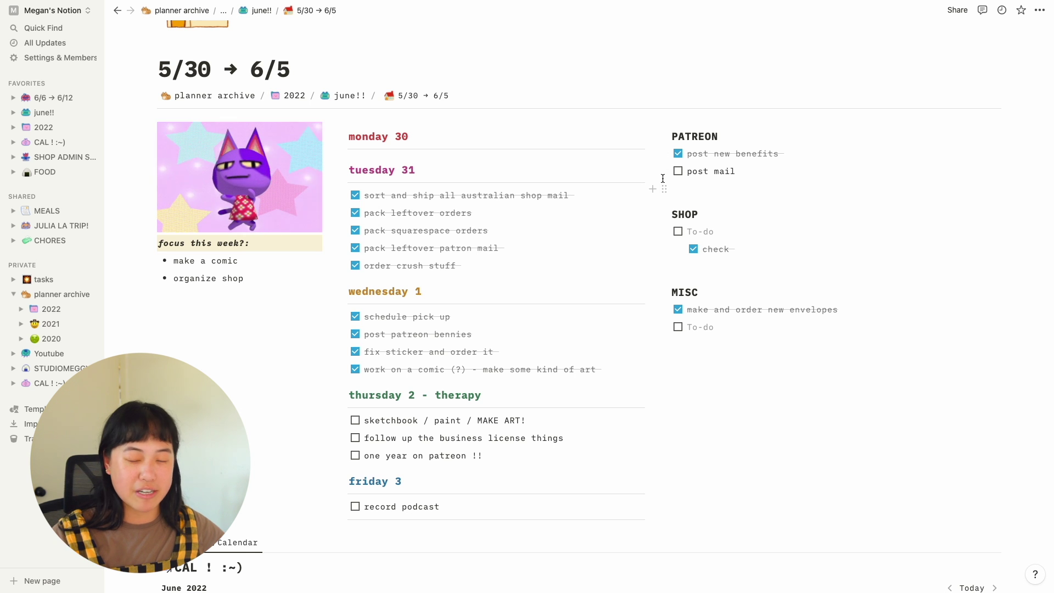
{"action": "scroll", "coordinate": [712, 219], "scroll_direction": "down", "scroll_amount": 15}
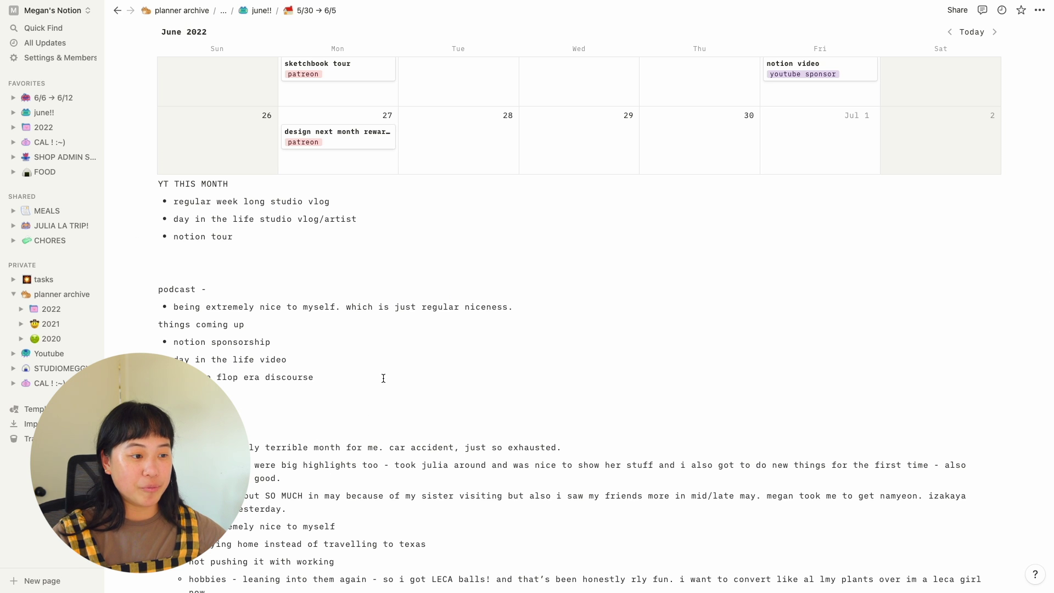
{"action": "scroll", "coordinate": [383, 378], "scroll_direction": "up", "scroll_amount": 1}
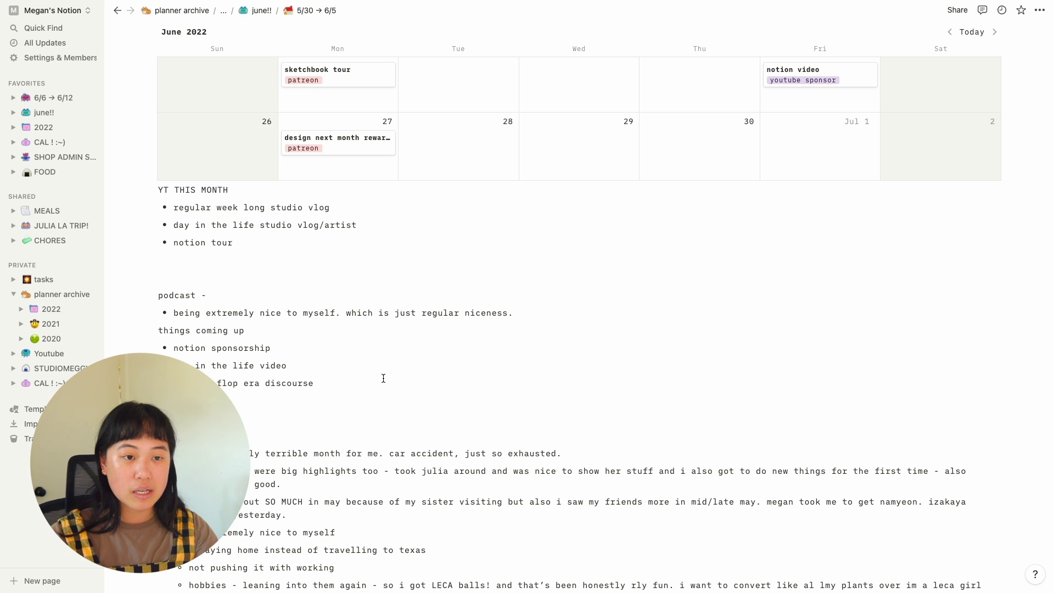
{"action": "scroll", "coordinate": [383, 379], "scroll_direction": "up", "scroll_amount": 10}
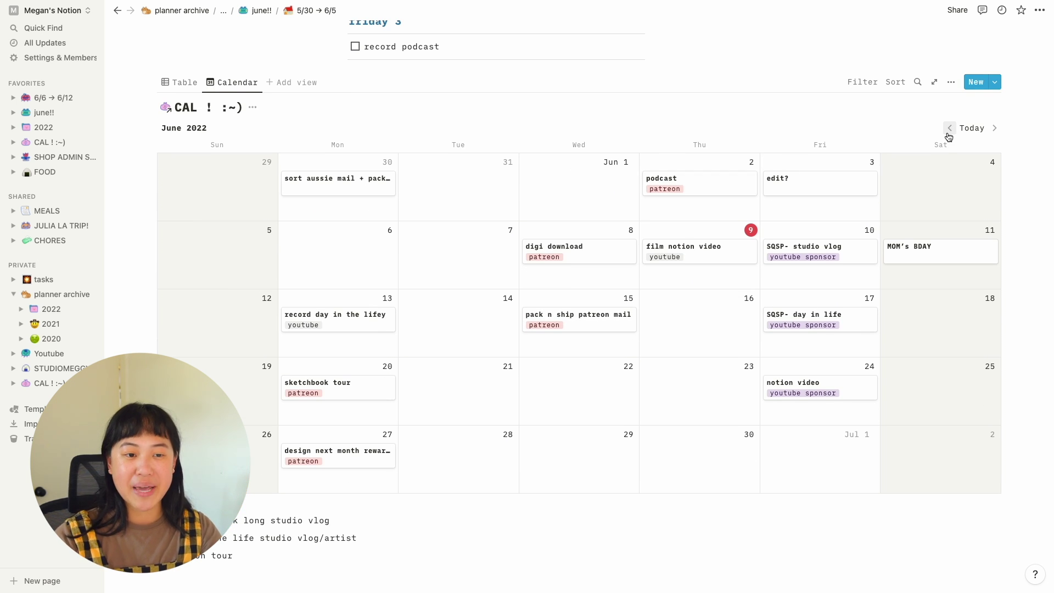
{"action": "left_click", "coordinate": [949, 134]}
{"action": "left_click", "coordinate": [948, 134]}
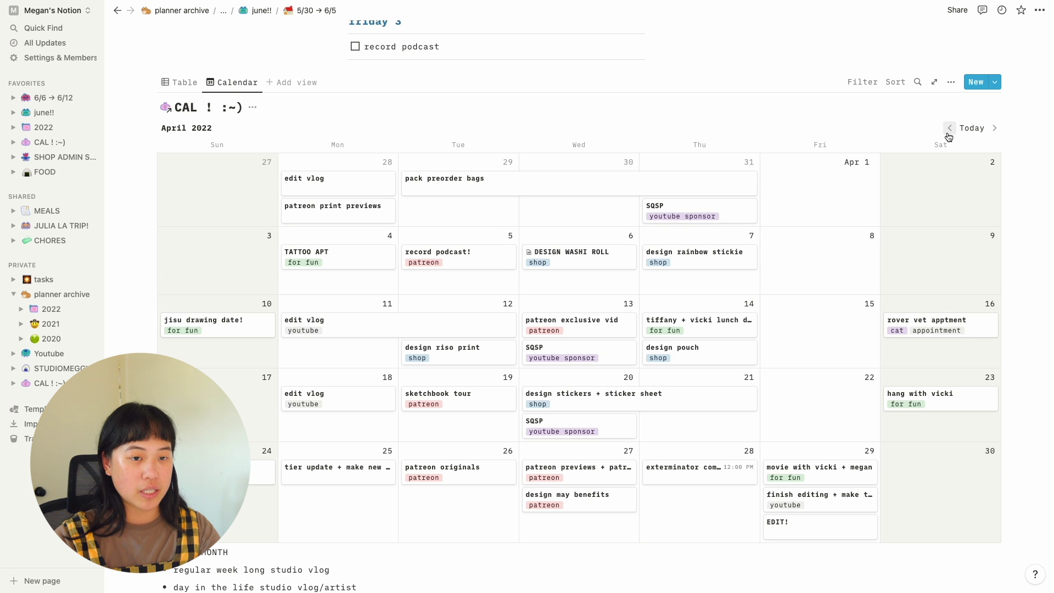
{"action": "left_click", "coordinate": [951, 131]}
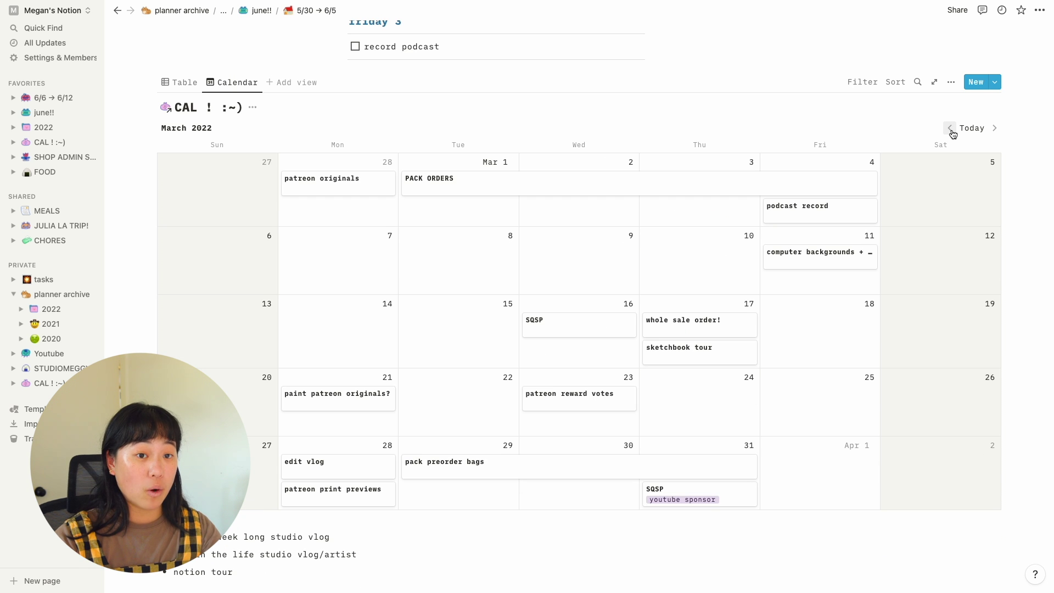
{"action": "left_click", "coordinate": [953, 134]}
{"action": "left_click", "coordinate": [995, 130]}
{"action": "left_click", "coordinate": [995, 129]}
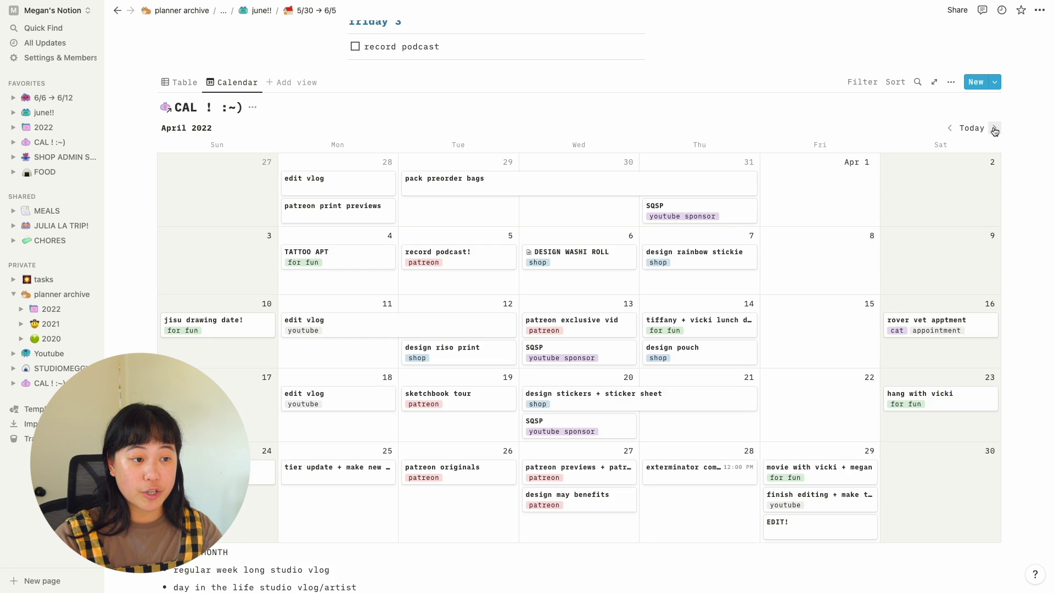
{"action": "left_click", "coordinate": [994, 130]}
{"action": "left_click", "coordinate": [995, 129]}
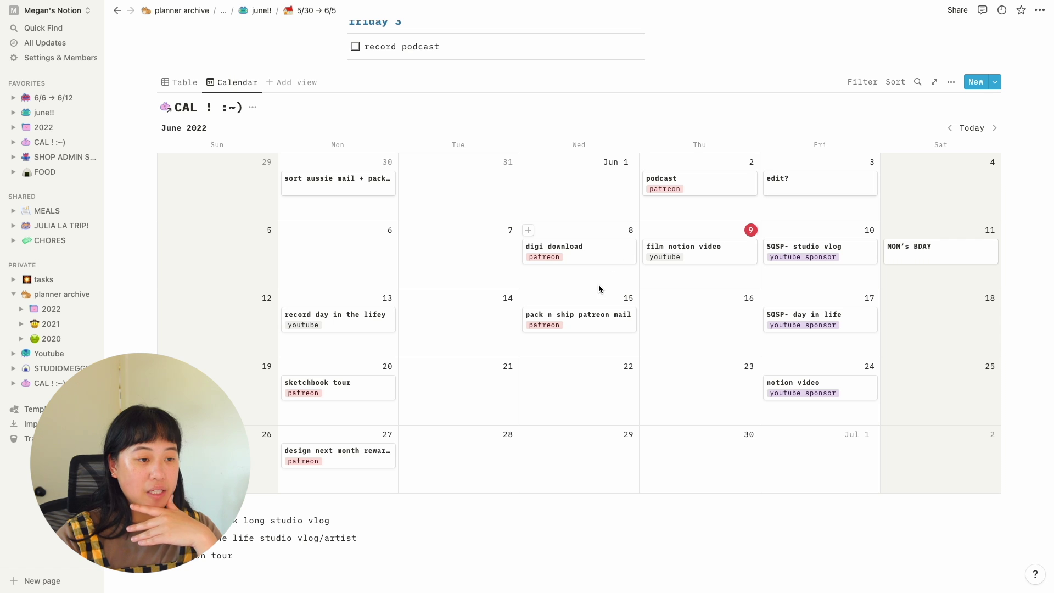
{"action": "scroll", "coordinate": [608, 287], "scroll_direction": "down", "scroll_amount": 1}
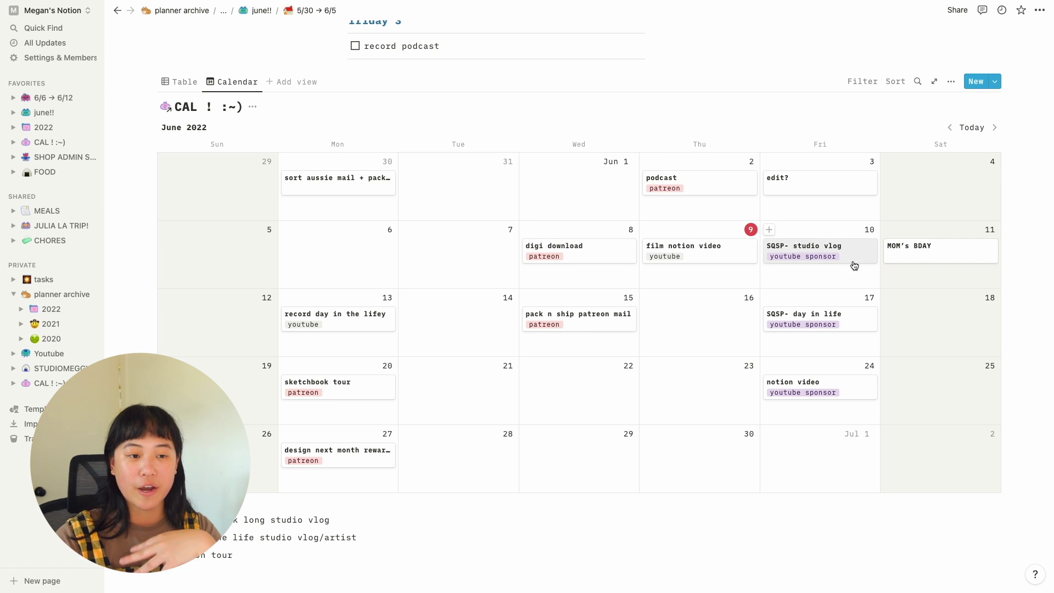
{"action": "scroll", "coordinate": [846, 328], "scroll_direction": "up", "scroll_amount": 1}
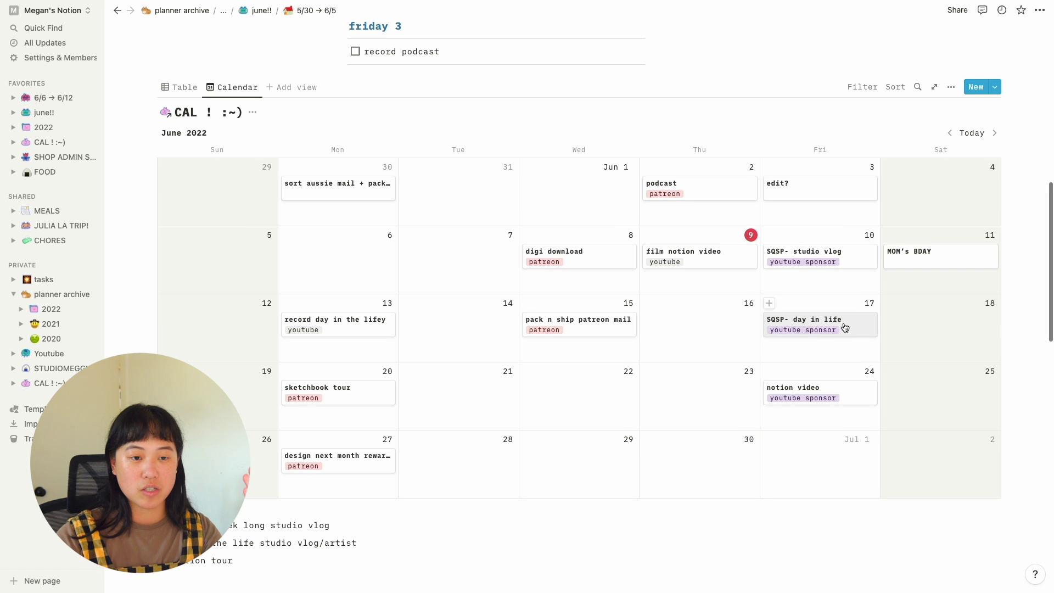
Write a 'things to do for my mom' heading with buy flowers and call mom to-dos
{"action": "left_click", "coordinate": [944, 267]}
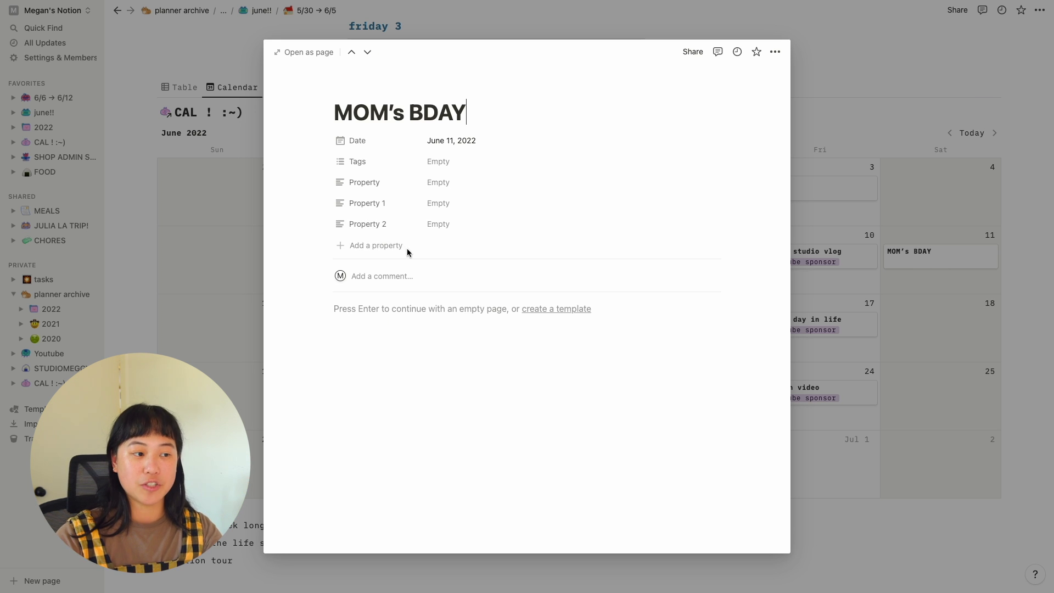
{"action": "key", "text": "Return"}
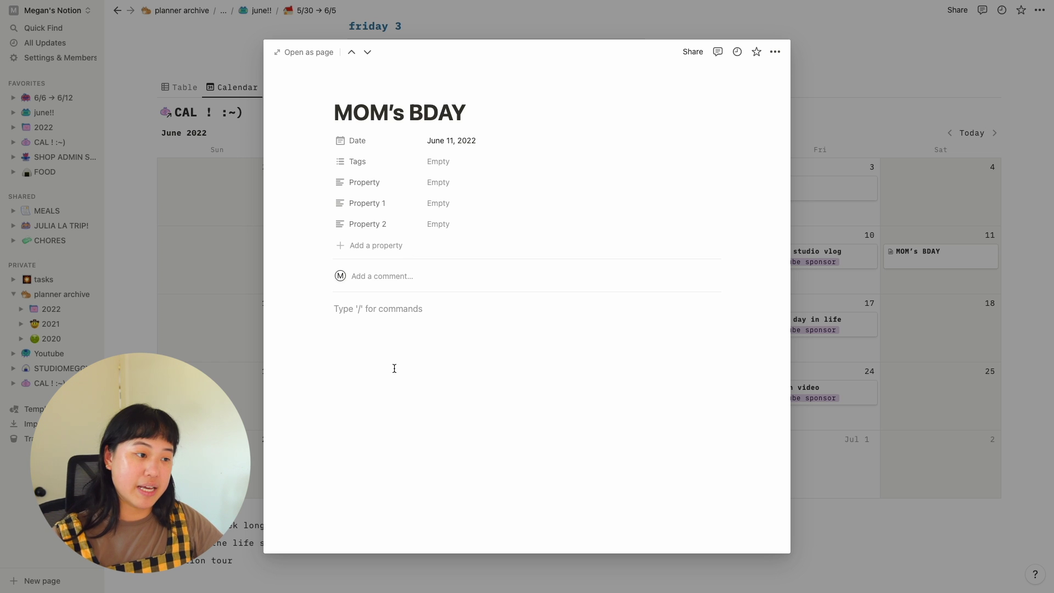
{"action": "type", "text": "things to "}
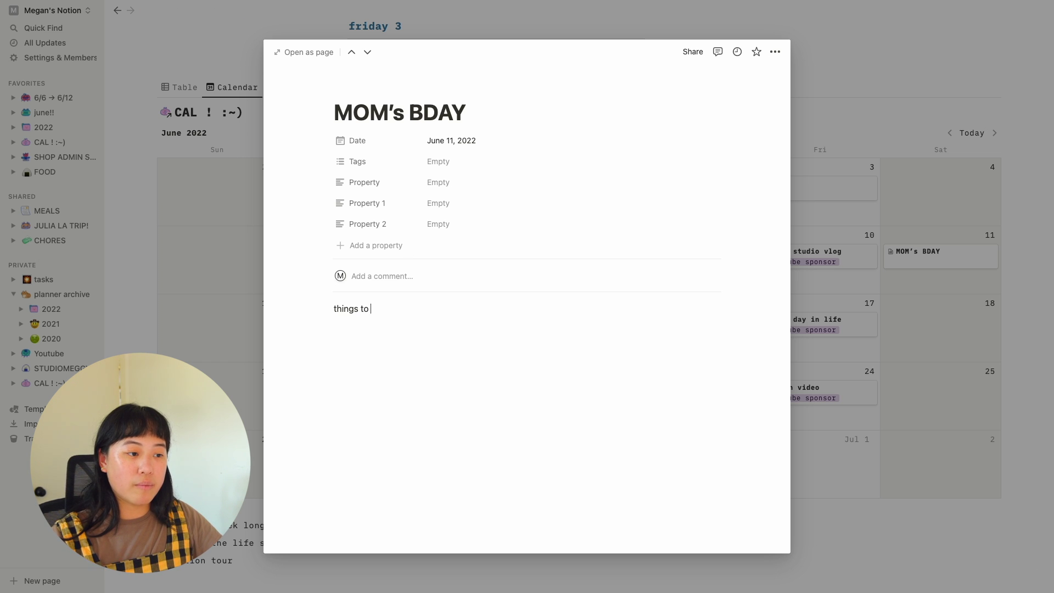
{"action": "type", "text": "do for my mo"}
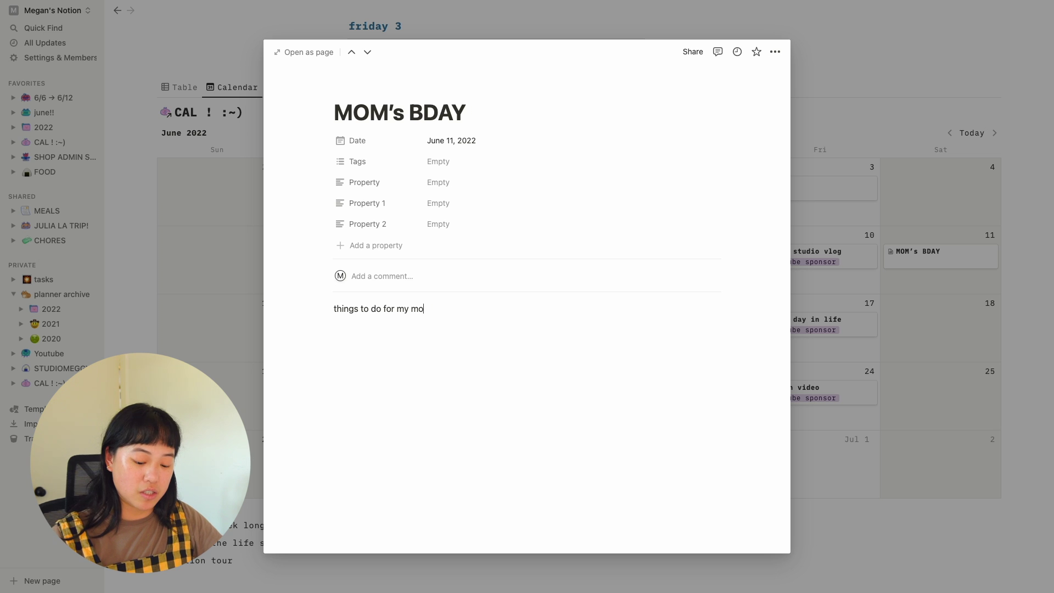
{"action": "type", "text": "m"}
{"action": "key", "text": "Return"}
{"action": "type", "text": "[]bu"}
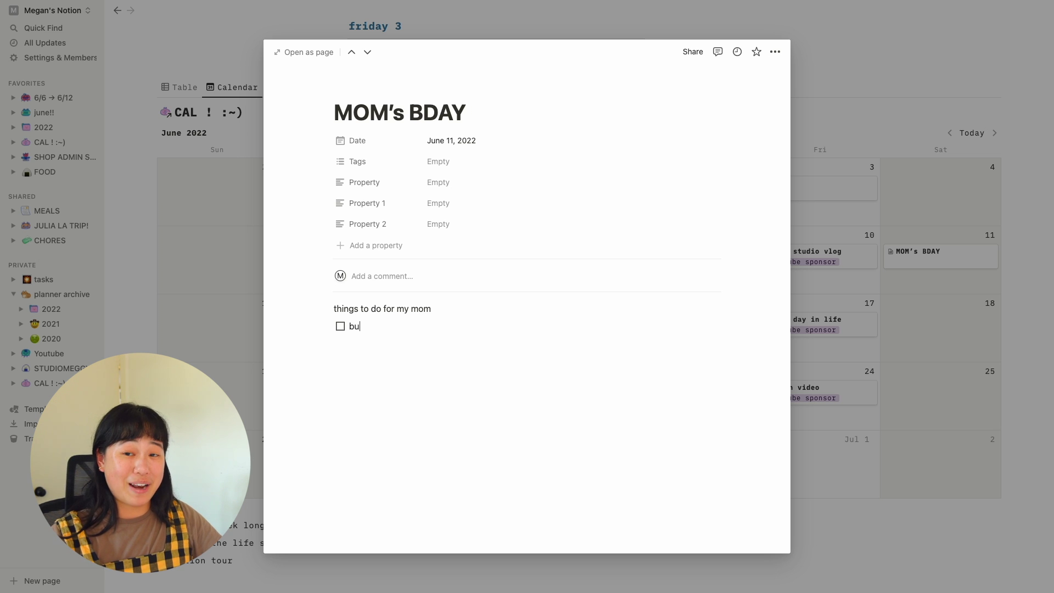
{"action": "key", "text": "Return"}
{"action": "type", "text": "call mo"}
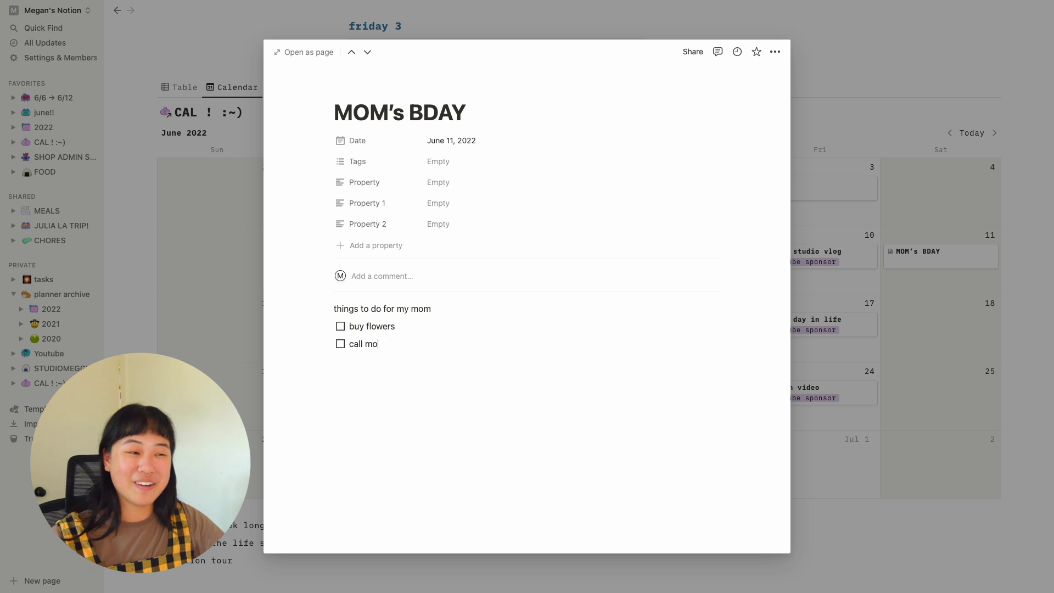
{"action": "type", "text": "m"}
{"action": "key", "text": "Return"}
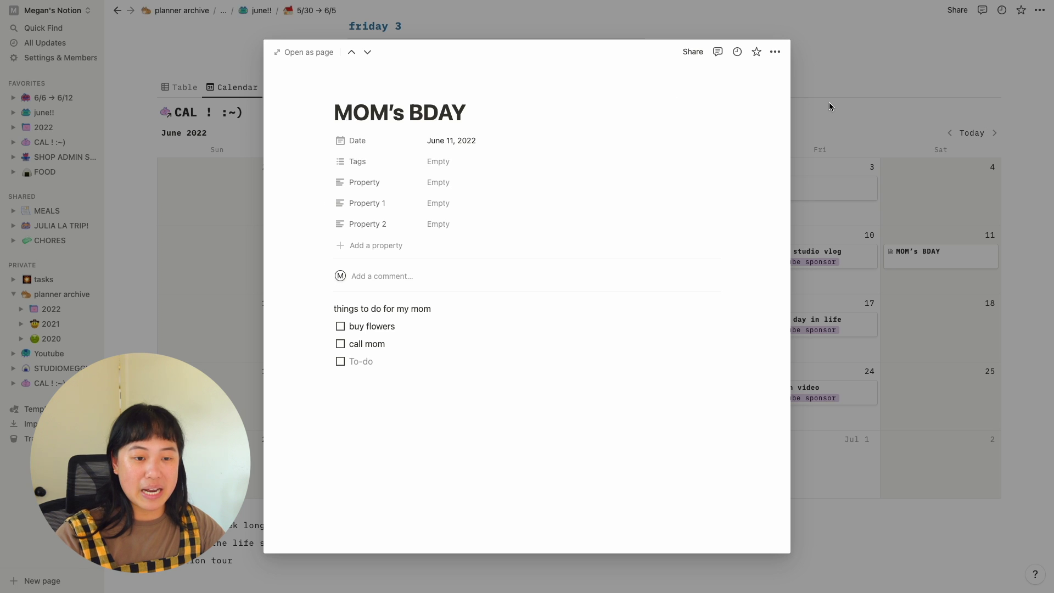
Tag MOM's BDAY with event and a newly created bday tag
{"action": "left_click", "coordinate": [829, 102]}
{"action": "left_click", "coordinate": [919, 255]}
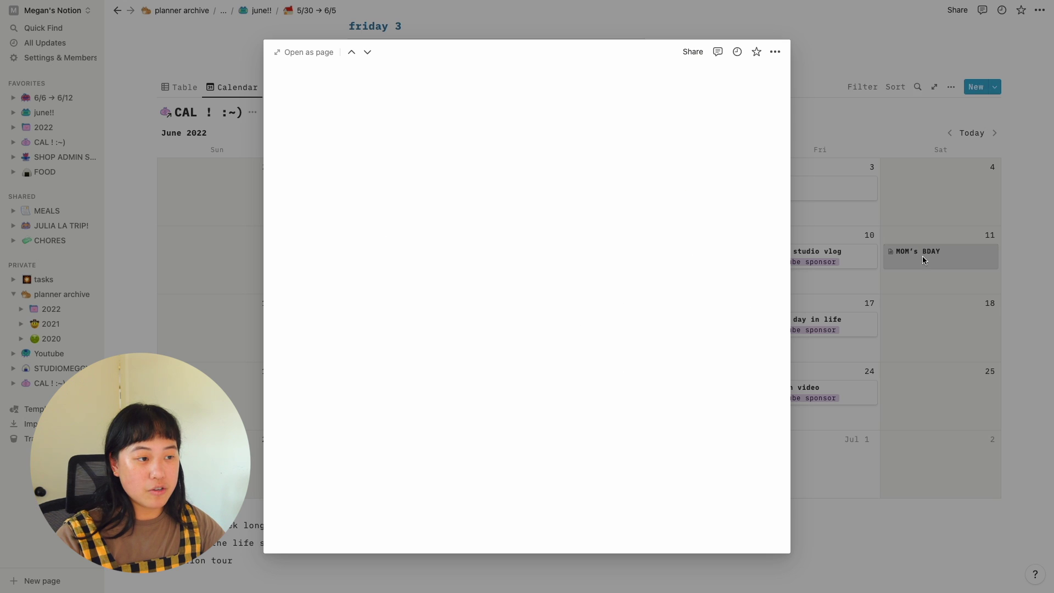
{"action": "left_click", "coordinate": [449, 164]}
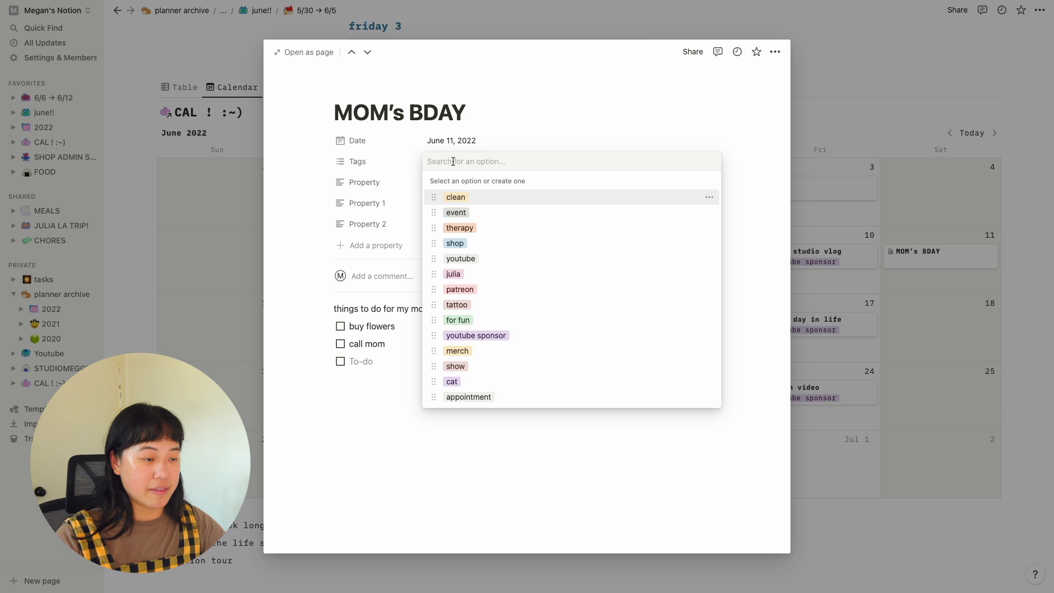
{"action": "left_click", "coordinate": [469, 214]}
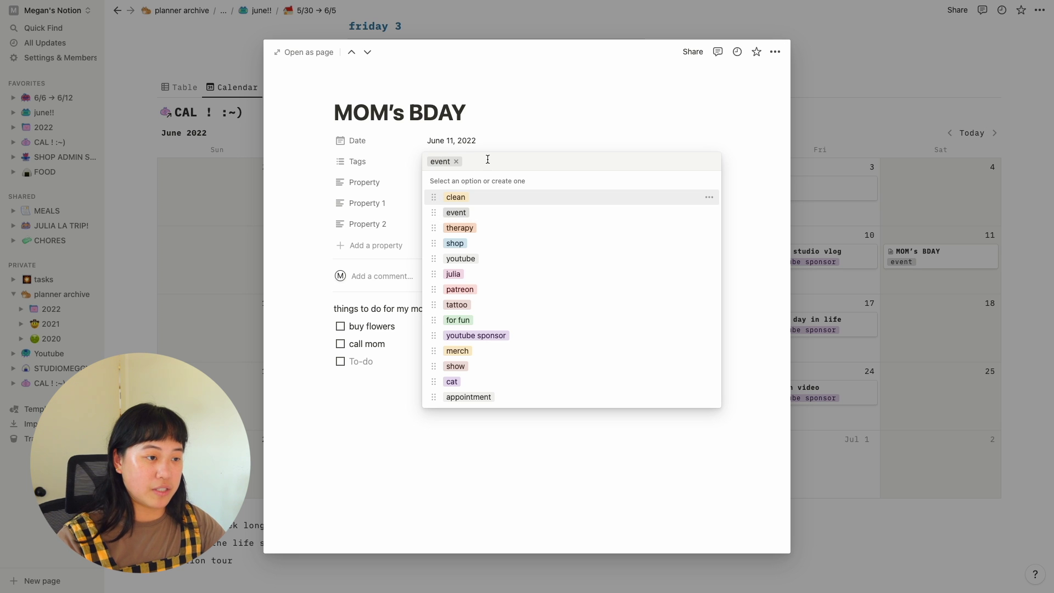
{"action": "type", "text": "bdat"}
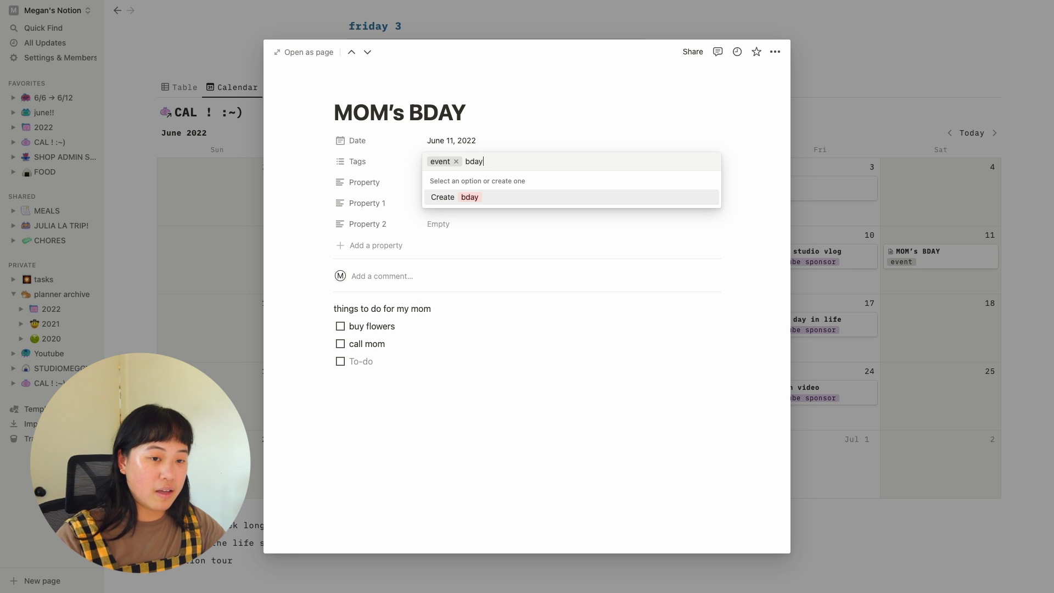
{"action": "key", "text": "Return"}
{"action": "left_click", "coordinate": [951, 337]}
{"action": "left_click", "coordinate": [948, 341]}
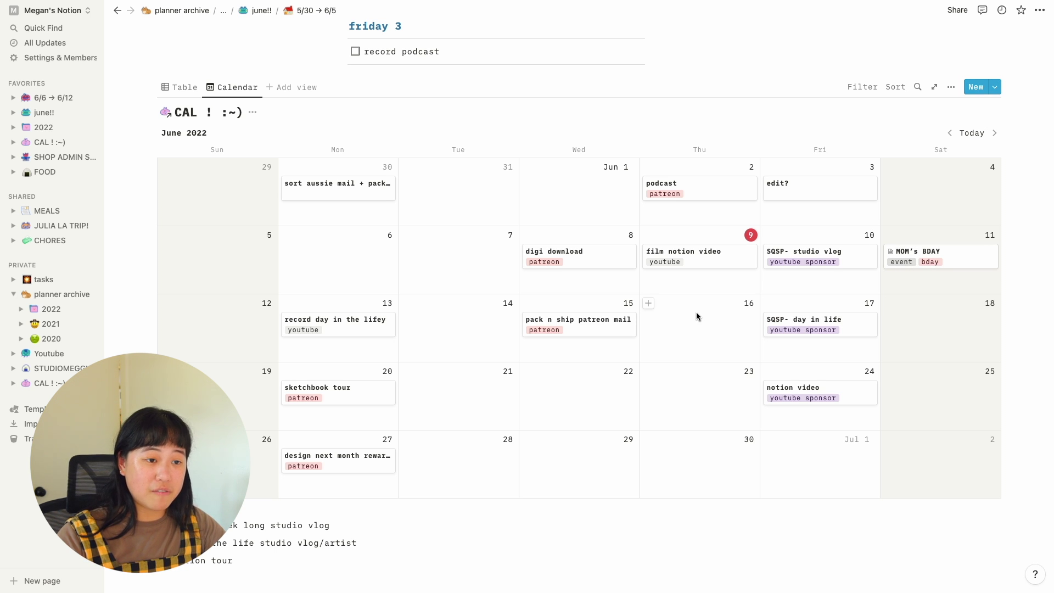
Create a 'therapy' entry on June 16 with its time set to 11:00 AM
{"action": "left_click", "coordinate": [648, 303]}
{"action": "type", "text": "therapy"}
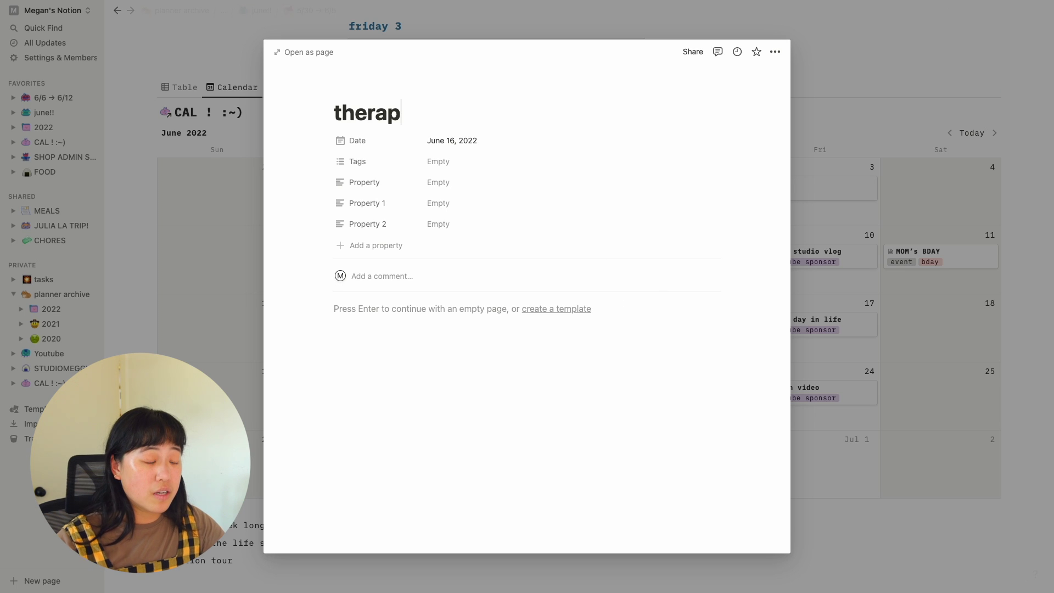
{"action": "left_click", "coordinate": [505, 146]}
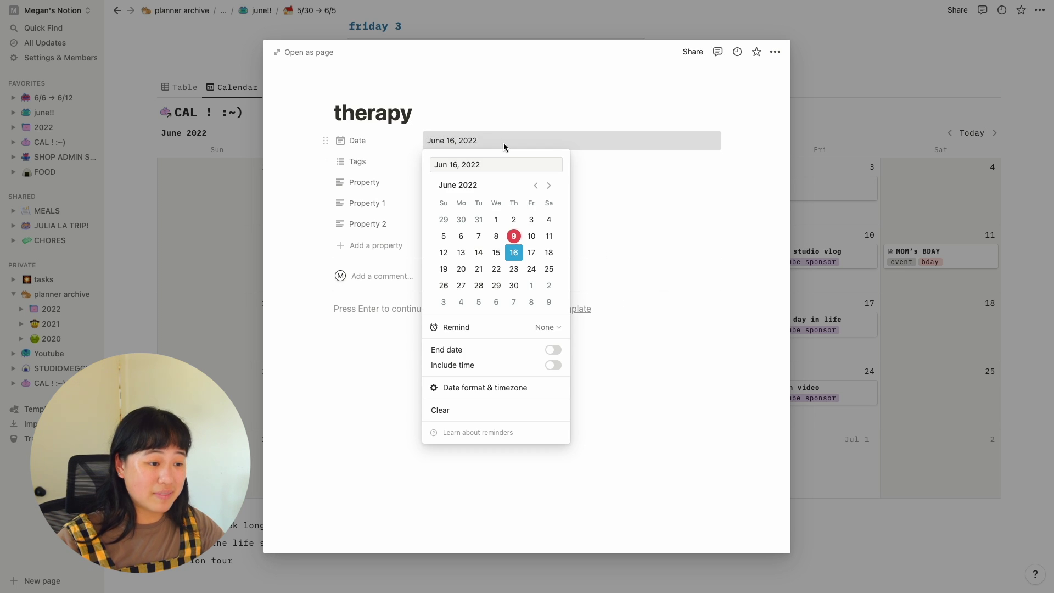
{"action": "left_click", "coordinate": [553, 366]}
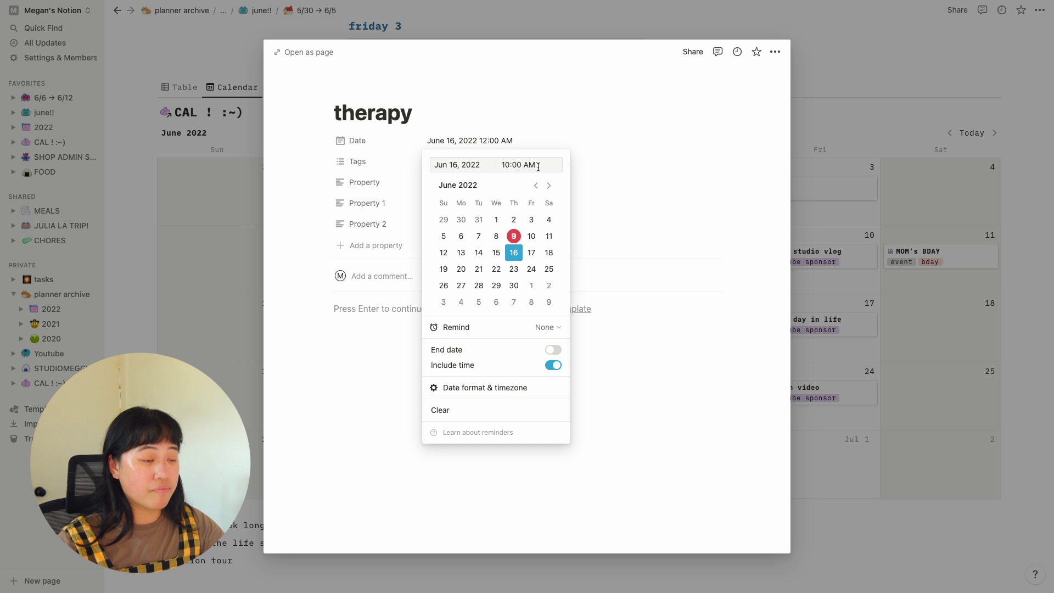
{"action": "key", "text": "BackSpace"}
{"action": "type", "text": "1"}
{"action": "left_click", "coordinate": [676, 146]}
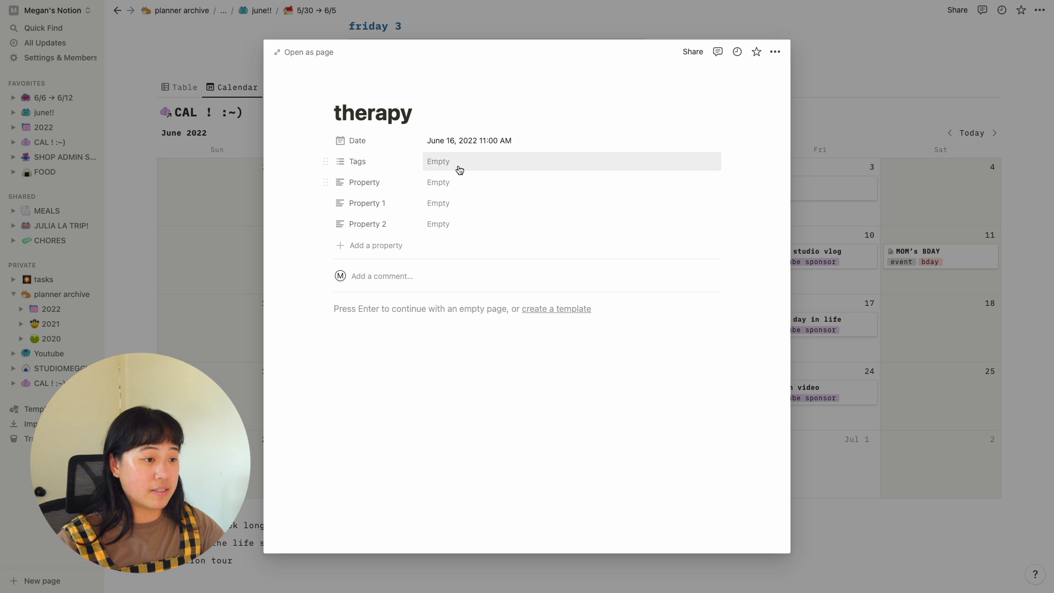
Tag the therapy entry as therapy and close it back to the calendar
{"action": "left_click", "coordinate": [459, 168]}
{"action": "left_click", "coordinate": [467, 228]}
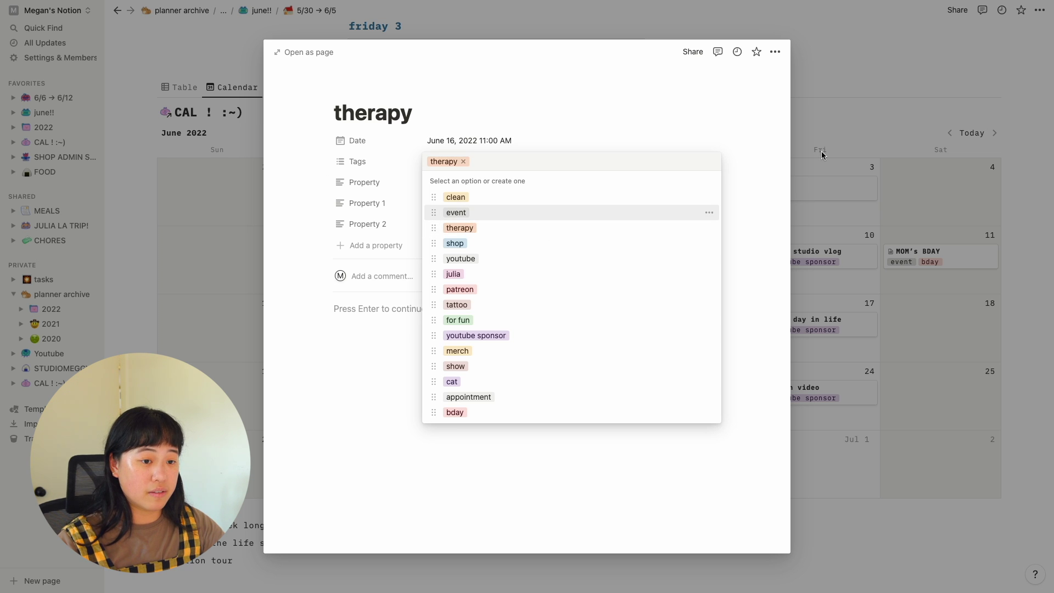
{"action": "key", "text": "Escape"}
{"action": "left_click", "coordinate": [835, 130]}
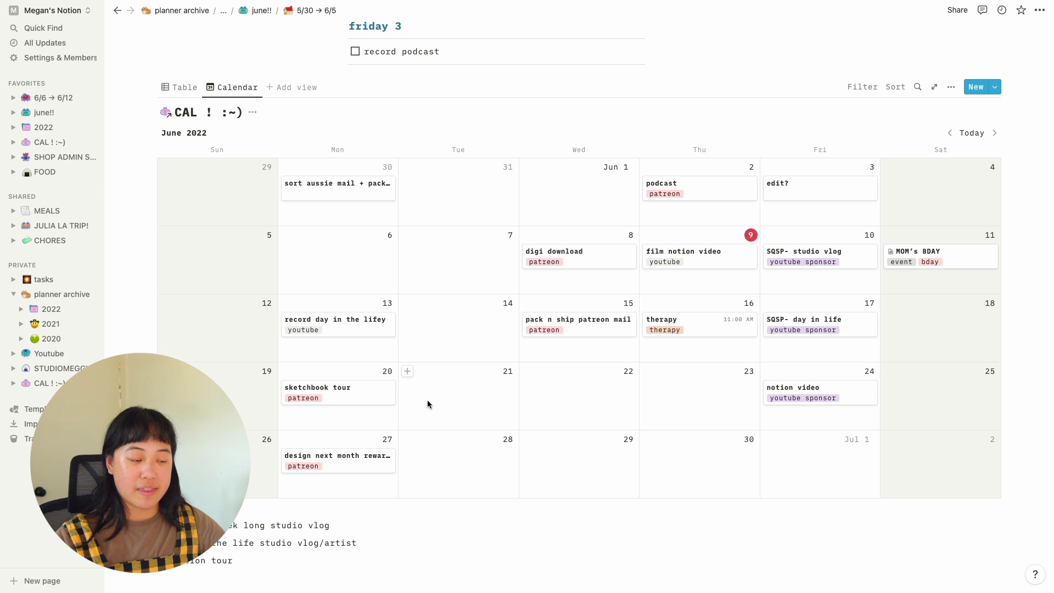
Stretch the sketchbook tour card across June 20–23, then go up to june!!
{"action": "left_click_drag", "start_coordinate": [393, 394], "coordinate": [699, 398]}
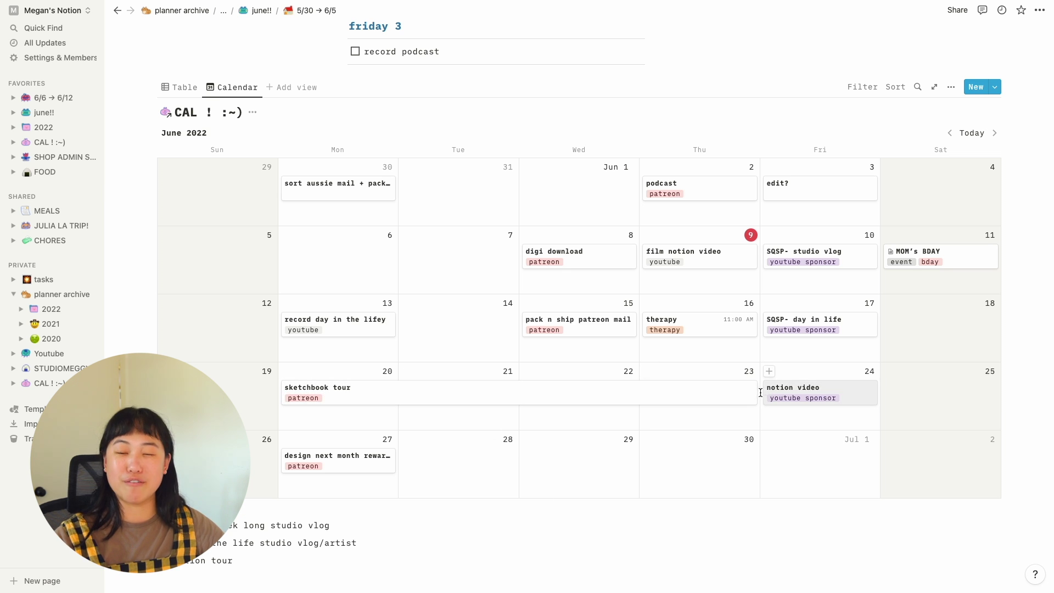
{"action": "mouse_move", "coordinate": [624, 396]}
{"action": "left_mouse_down"}
{"action": "mouse_move", "coordinate": [697, 468]}
{"action": "mouse_move", "coordinate": [551, 466]}
{"action": "mouse_move", "coordinate": [371, 395]}
{"action": "left_mouse_up"}
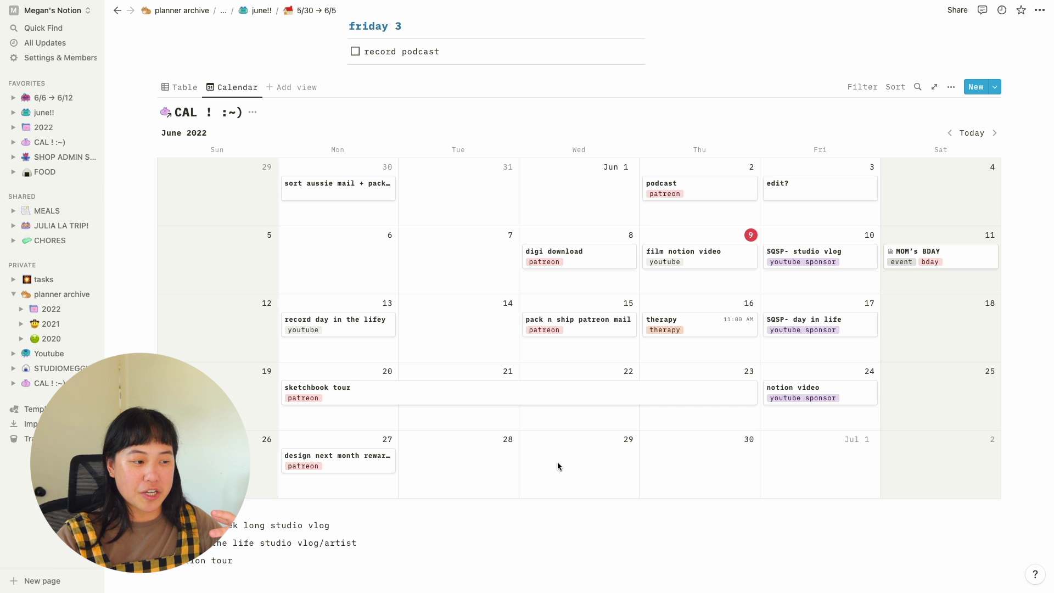
{"action": "scroll", "coordinate": [558, 464], "scroll_direction": "up", "scroll_amount": 15}
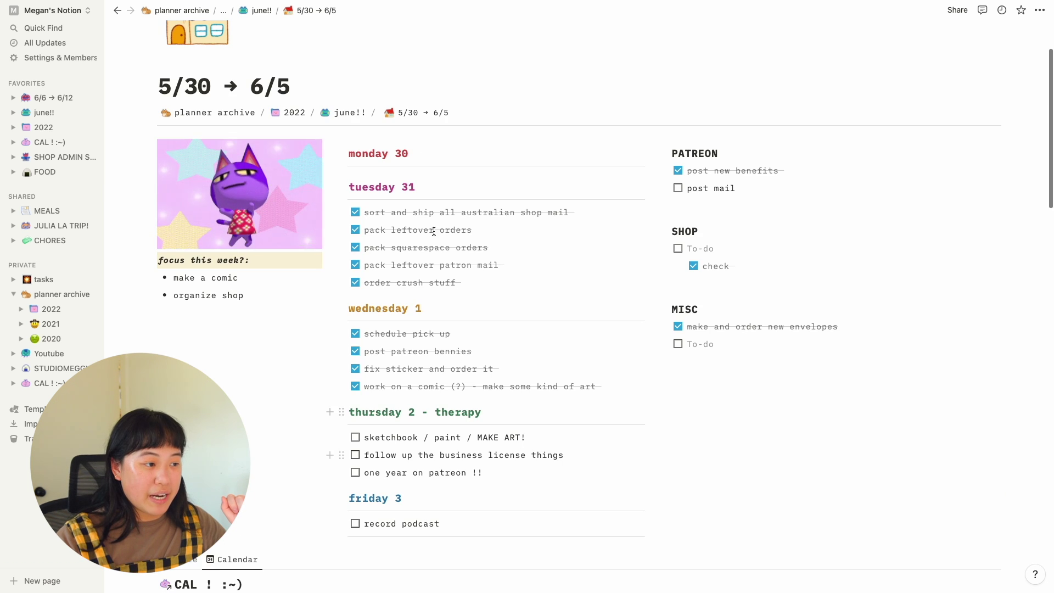
{"action": "left_click", "coordinate": [346, 112]}
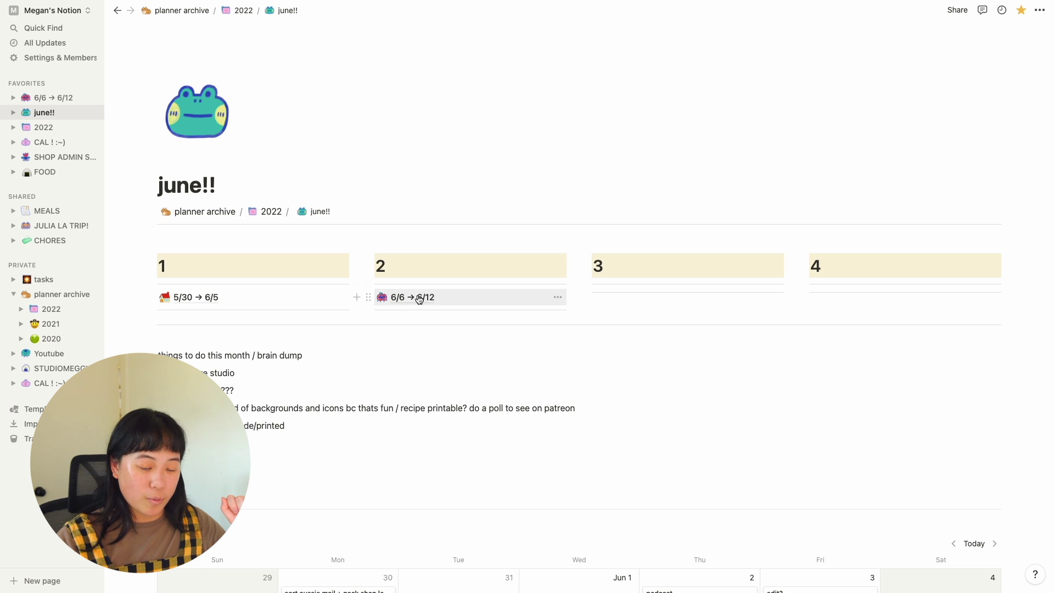
Open the 6/6 → 6/12 week page and widen its right-hand column
{"action": "left_click", "coordinate": [423, 296]}
{"action": "scroll", "coordinate": [711, 330], "scroll_direction": "down", "scroll_amount": 3}
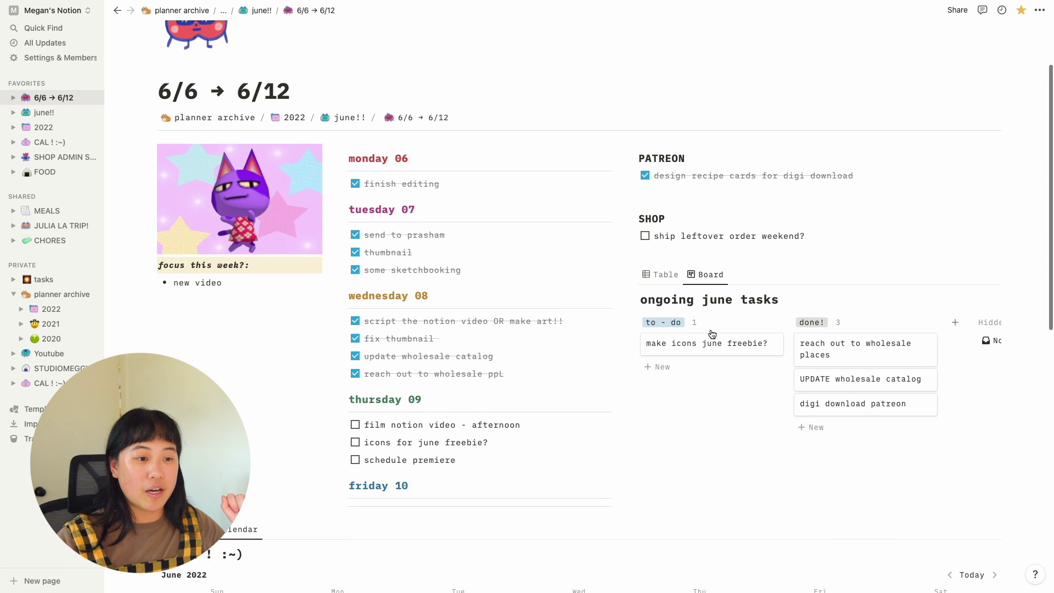
{"action": "left_click_drag", "start_coordinate": [630, 291], "coordinate": [597, 291]}
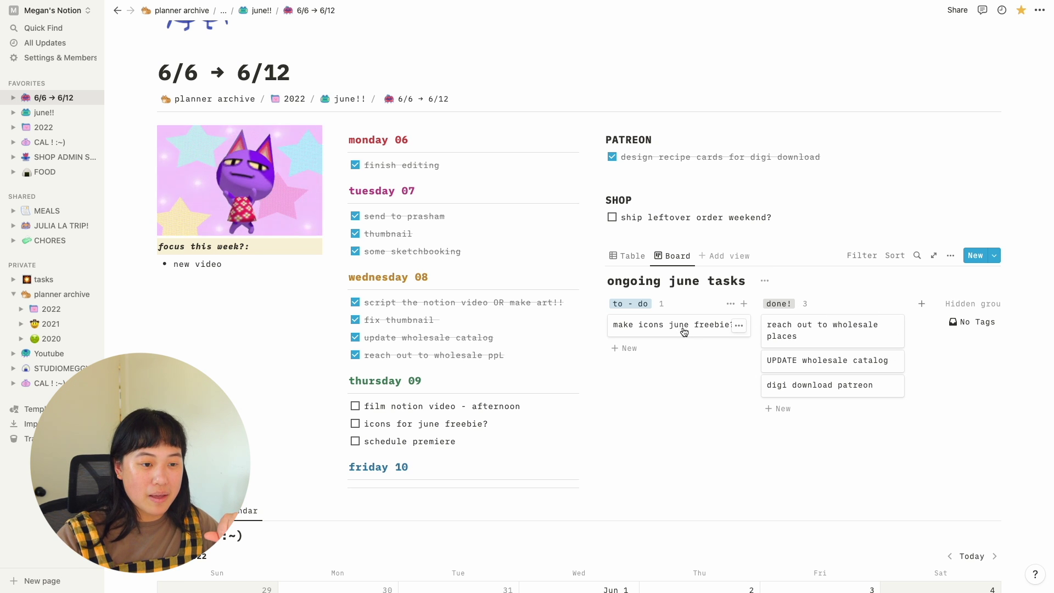
{"action": "mouse_move", "coordinate": [673, 325]}
{"action": "left_mouse_down"}
{"action": "mouse_move", "coordinate": [734, 414]}
{"action": "mouse_move", "coordinate": [666, 320]}
{"action": "mouse_move", "coordinate": [679, 326]}
{"action": "left_mouse_up"}
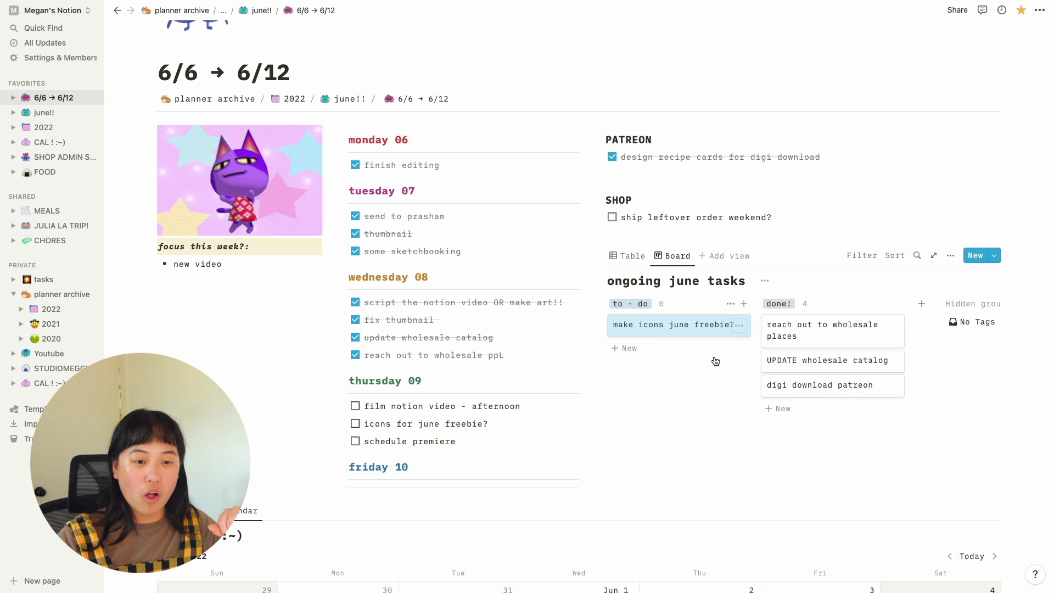
Add an 'in progress' group after to - do holding 'make icons june freebie?', then return to june!!
{"action": "left_click", "coordinate": [922, 308]}
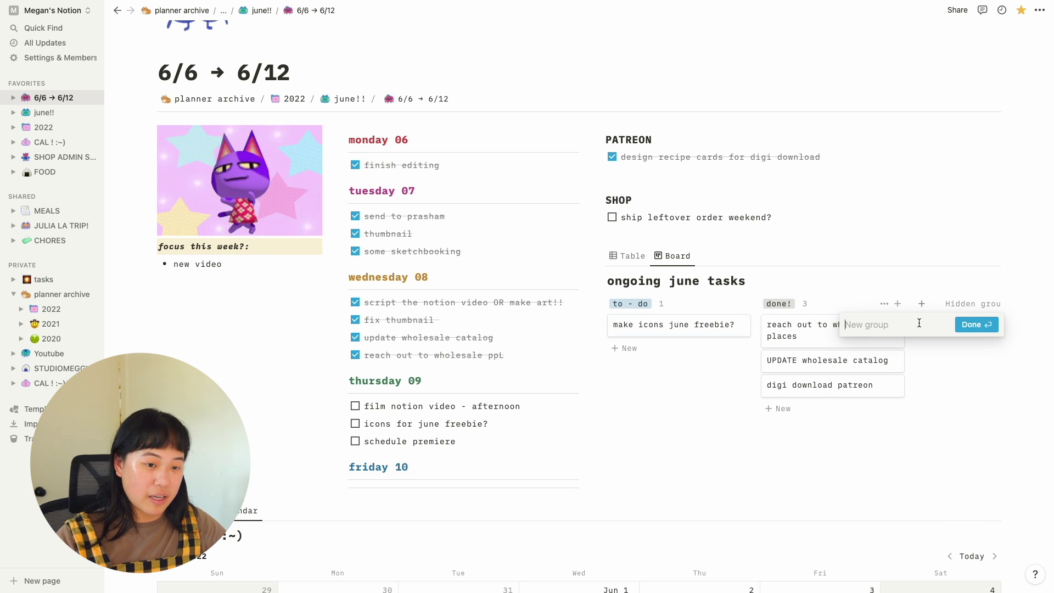
{"action": "type", "text": "in progres"}
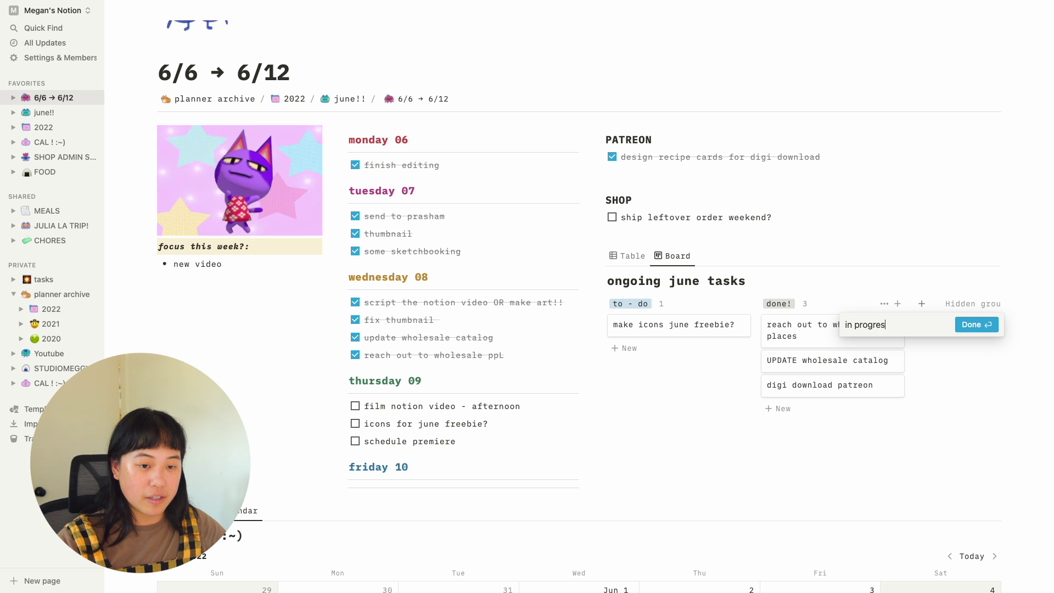
{"action": "type", "text": "s"}
{"action": "key", "text": "Return"}
{"action": "left_click_drag", "start_coordinate": [988, 303], "coordinate": [877, 310]}
{"action": "left_click_drag", "start_coordinate": [681, 329], "coordinate": [807, 336]}
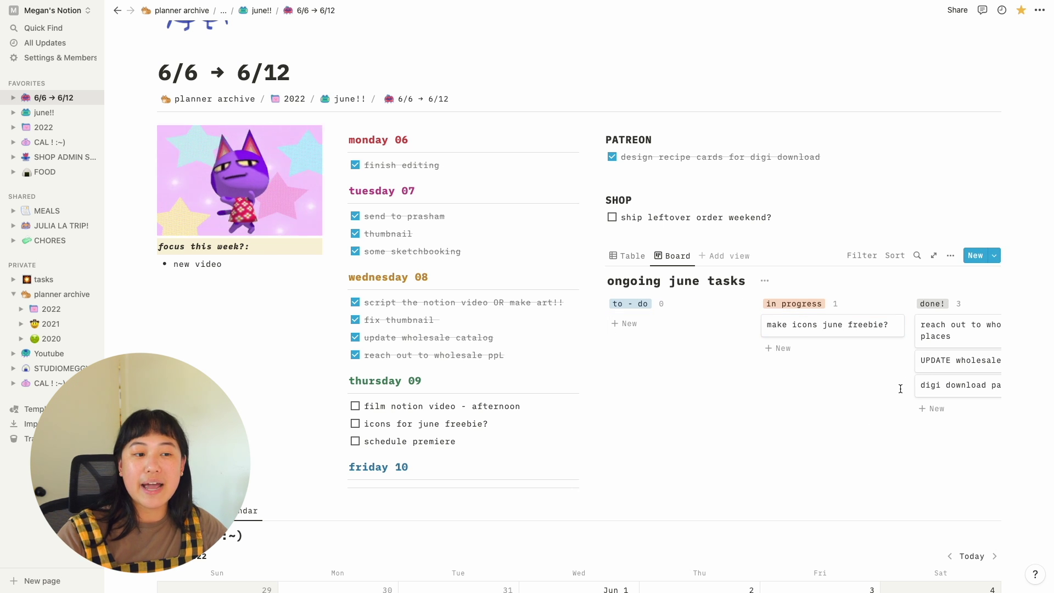
{"action": "scroll", "coordinate": [890, 357], "scroll_direction": "right", "scroll_amount": 2}
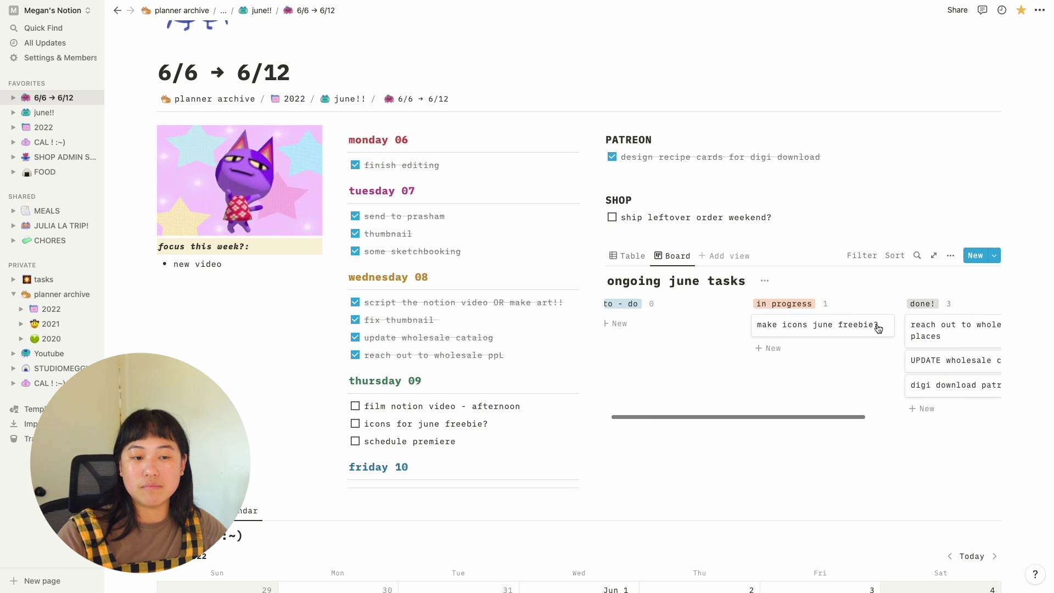
{"action": "left_click", "coordinate": [350, 99]}
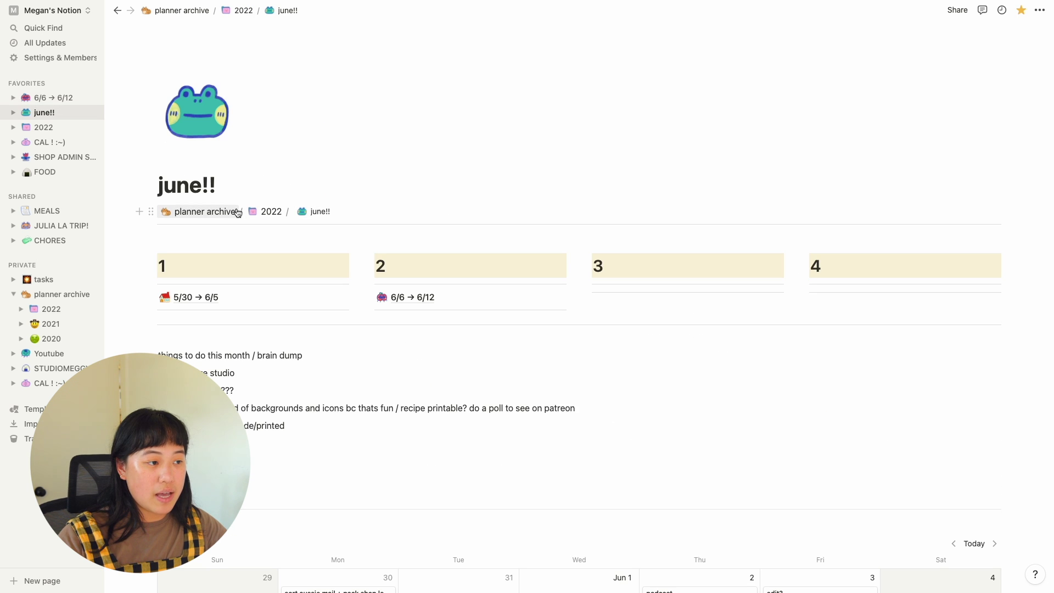
Go via the 2022 year page to the archived 2021 september page and scroll its Monthly Goals
{"action": "left_click", "coordinate": [258, 212]}
{"action": "scroll", "coordinate": [428, 283], "scroll_direction": "down", "scroll_amount": 3}
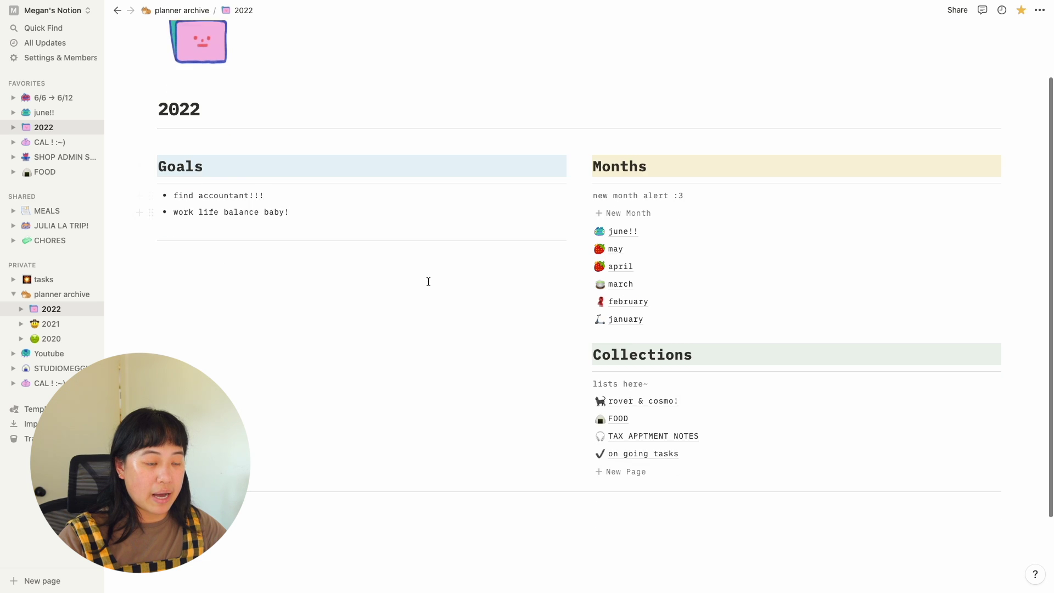
{"action": "scroll", "coordinate": [604, 250], "scroll_direction": "up", "scroll_amount": 1}
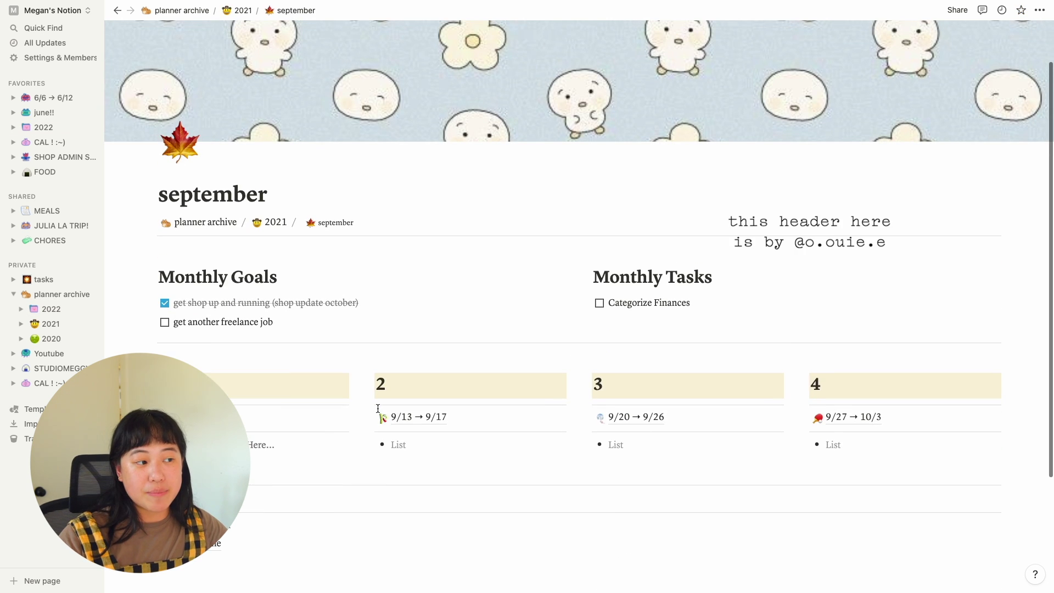
{"action": "scroll", "coordinate": [378, 406], "scroll_direction": "up", "scroll_amount": 2}
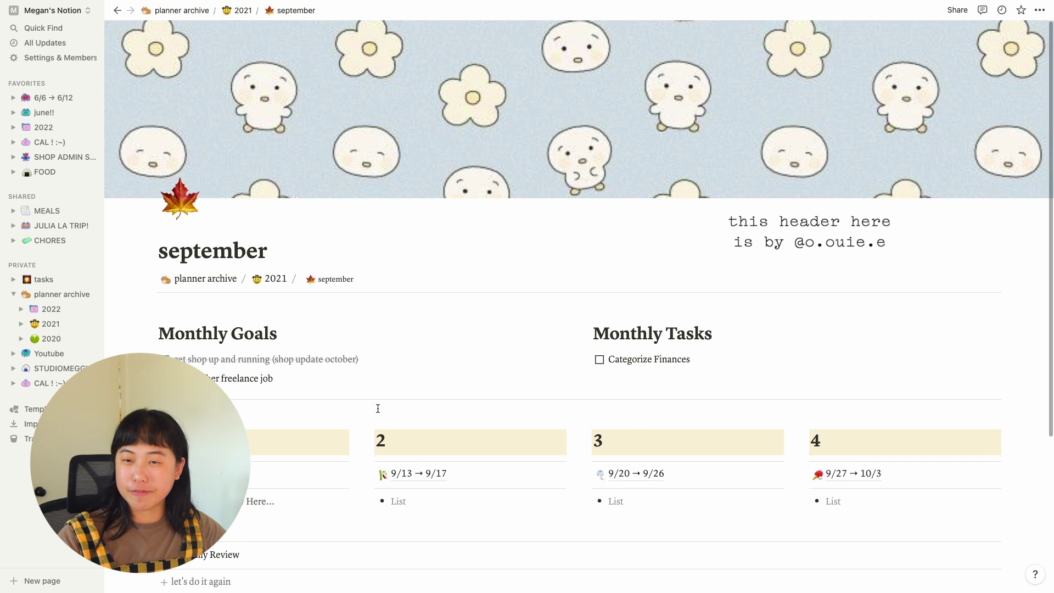
{"action": "scroll", "coordinate": [378, 408], "scroll_direction": "down", "scroll_amount": 2}
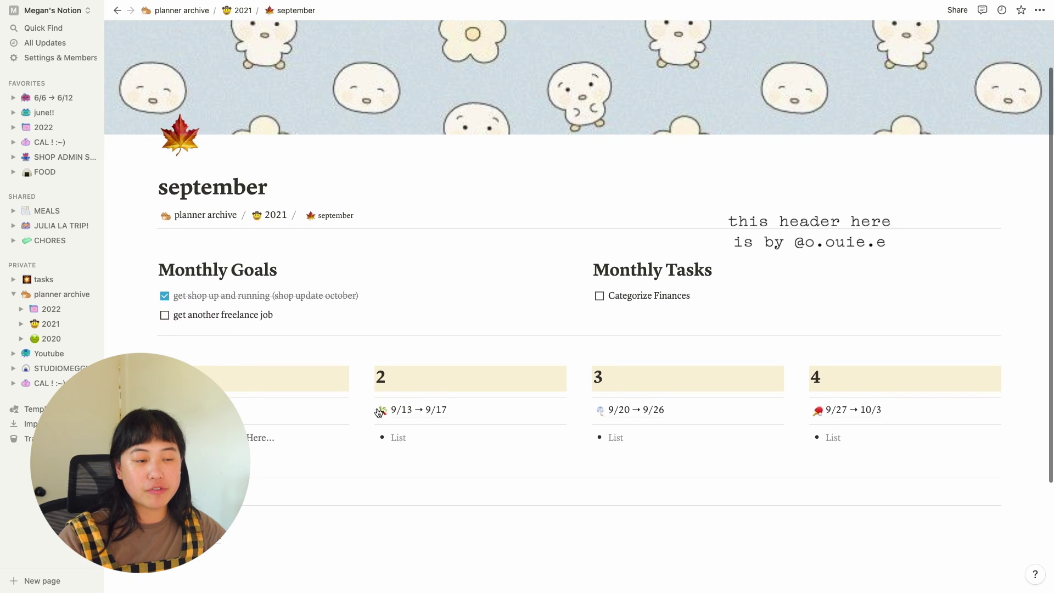
{"action": "scroll", "coordinate": [378, 408], "scroll_direction": "down", "scroll_amount": 1}
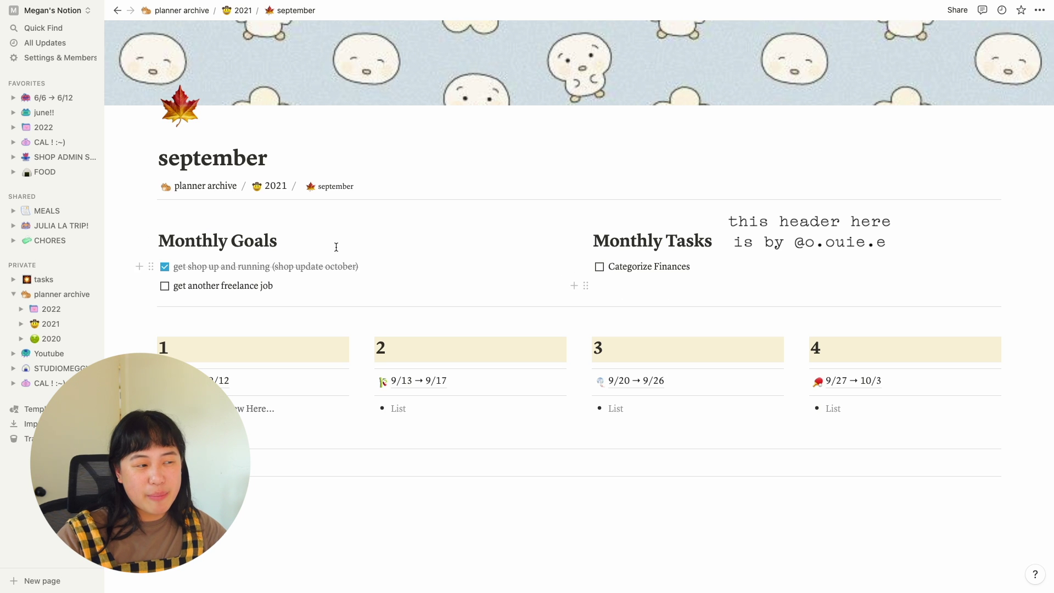
Delete the Monthly Goals and Monthly Tasks blocks, then write and undo a '- r was a great month' review line
{"action": "left_click_drag", "start_coordinate": [167, 226], "coordinate": [766, 296]}
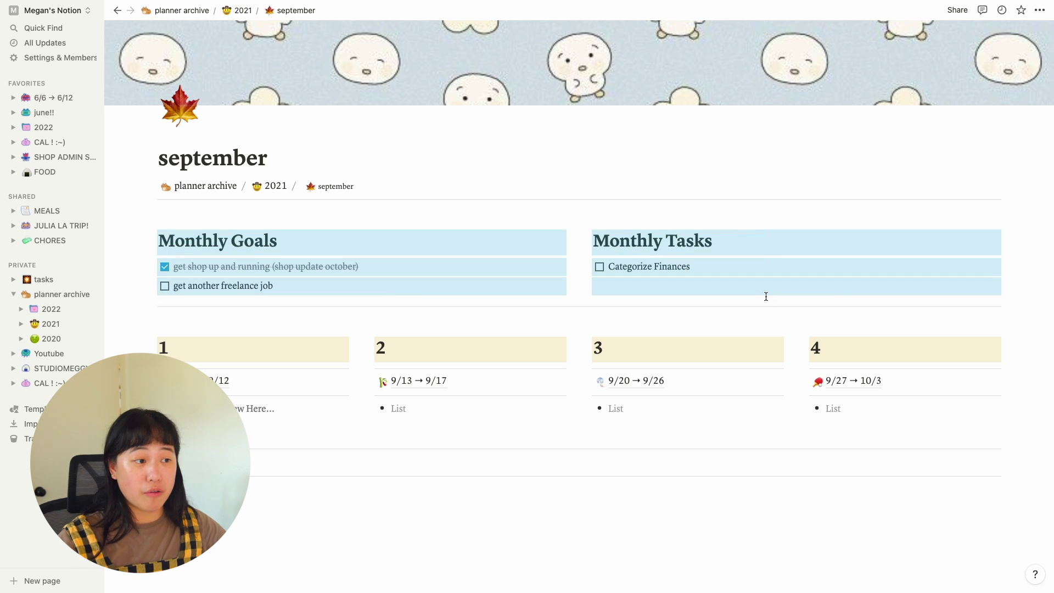
{"action": "key", "text": "BackSpace"}
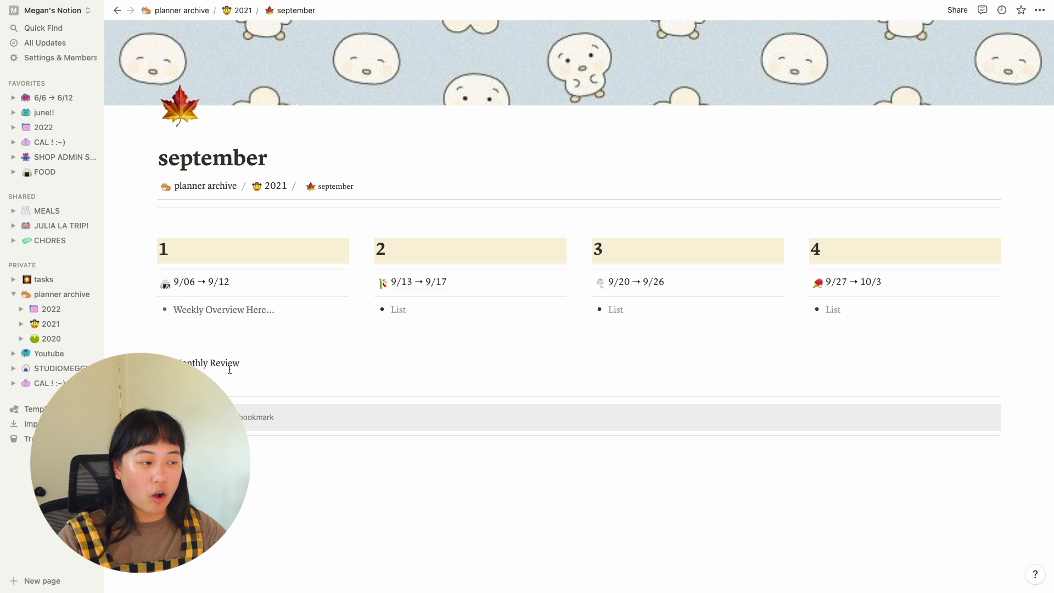
{"action": "left_click", "coordinate": [212, 375]}
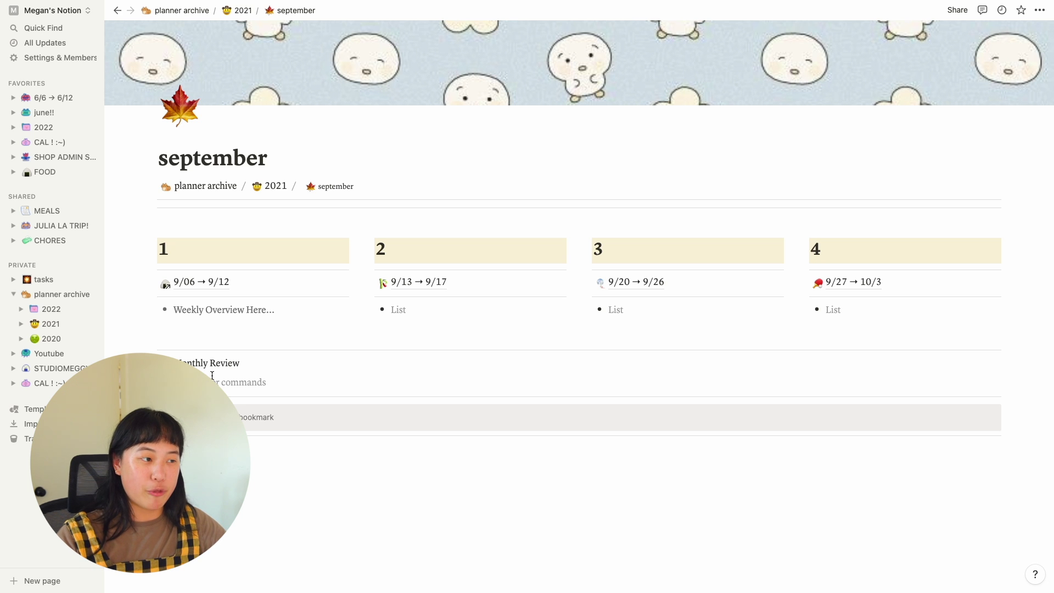
{"action": "type", "text": "- "}
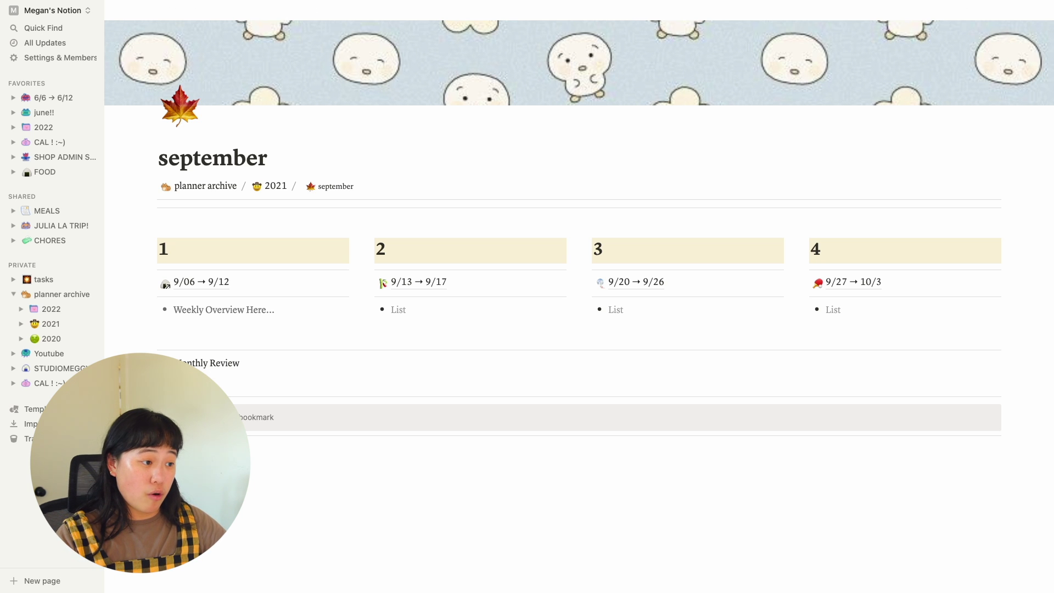
{"action": "type", "text": "r was a great month!"}
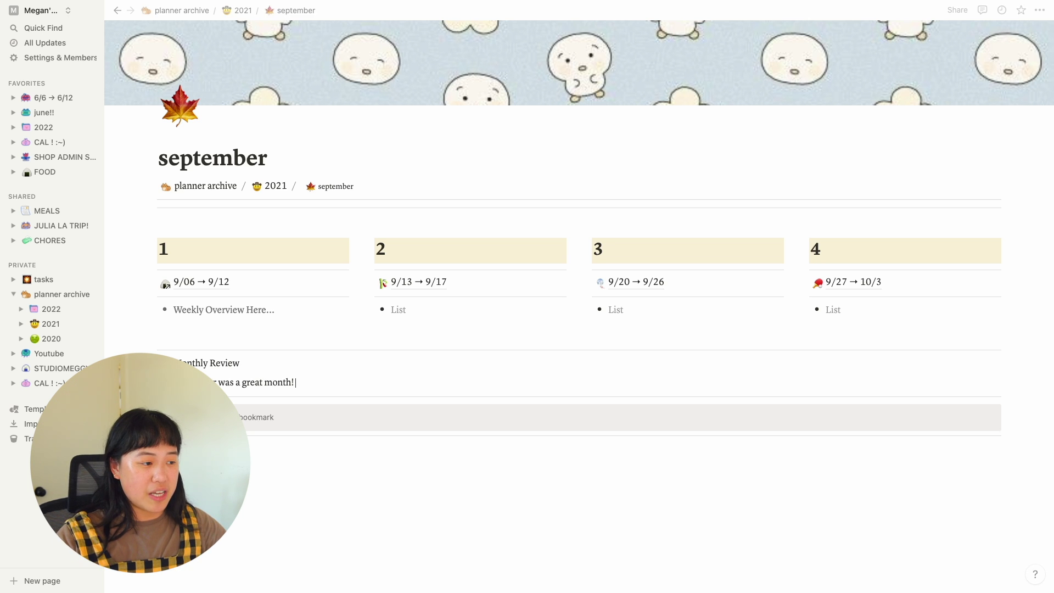
{"action": "key", "text": "ctrl+z"}
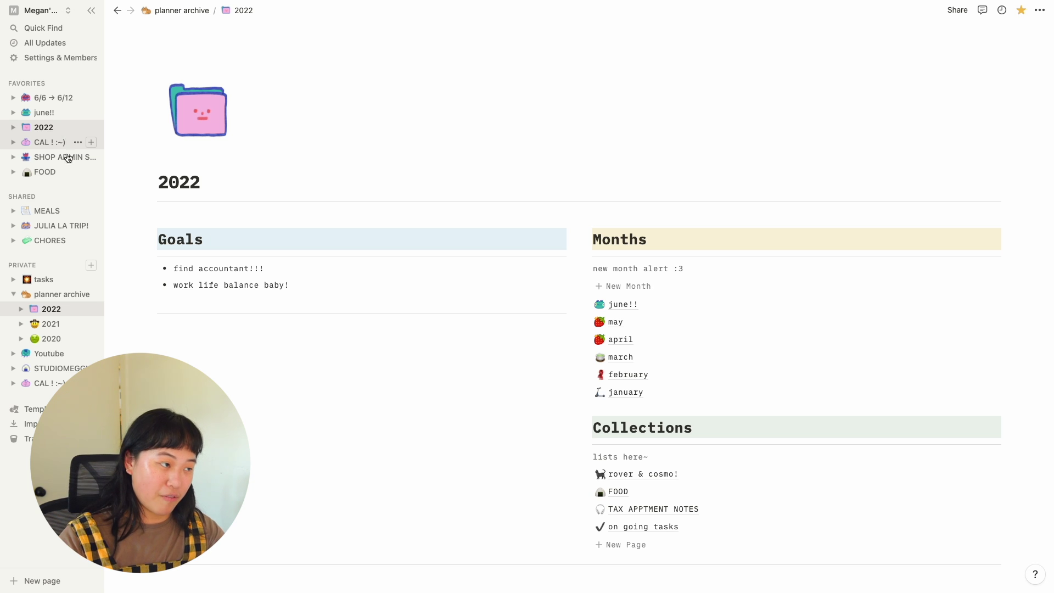
On SHOP ADMIN STUFF, delete the three placeholder cards and hide the Completed column
{"action": "left_click", "coordinate": [66, 158]}
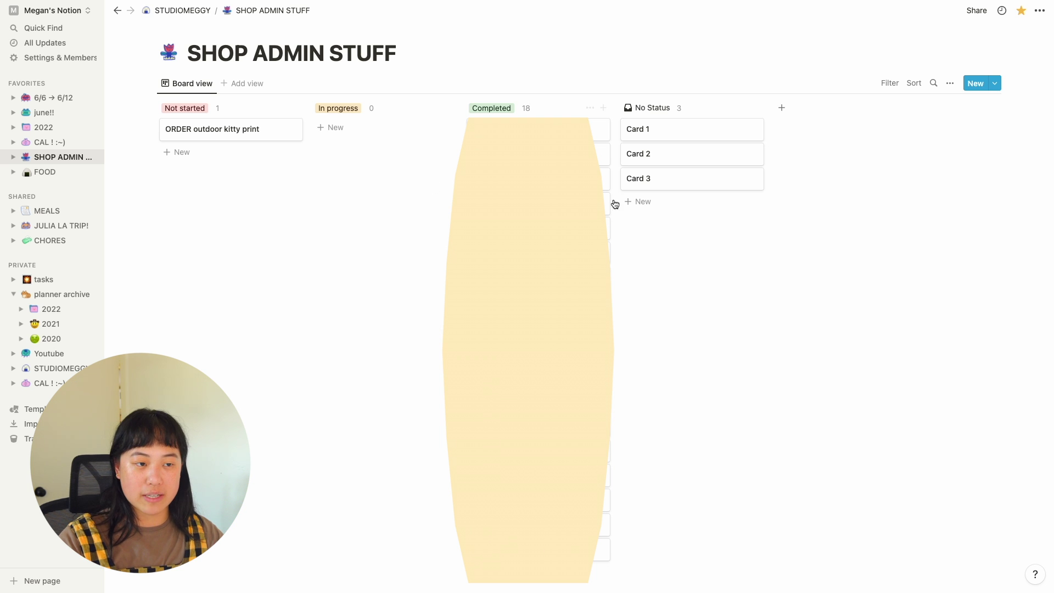
{"action": "left_click_drag", "start_coordinate": [749, 243], "coordinate": [709, 132]}
{"action": "key", "text": "Delete"}
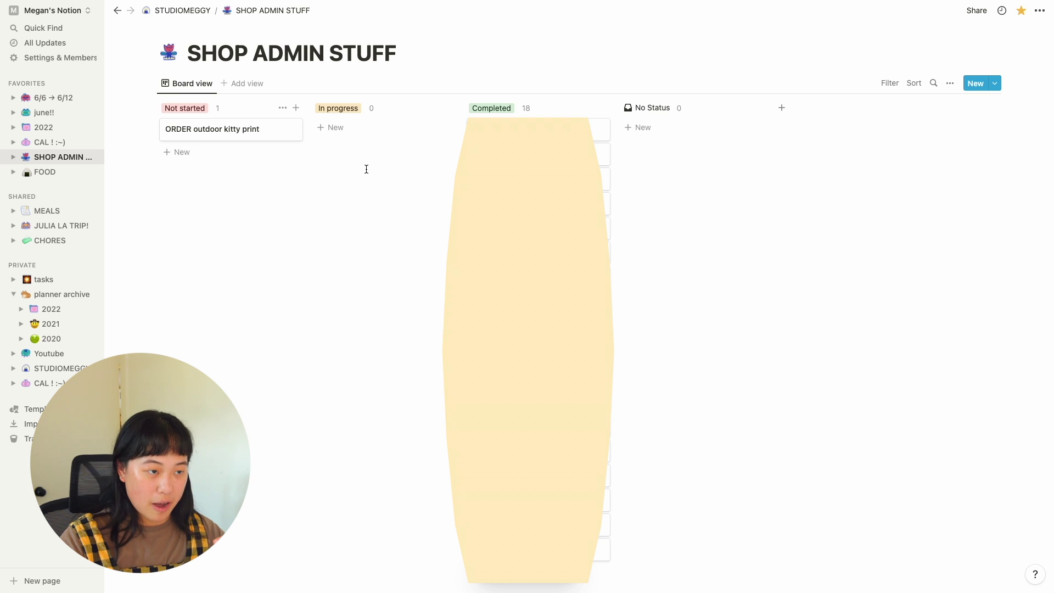
{"action": "left_click", "coordinate": [590, 107]}
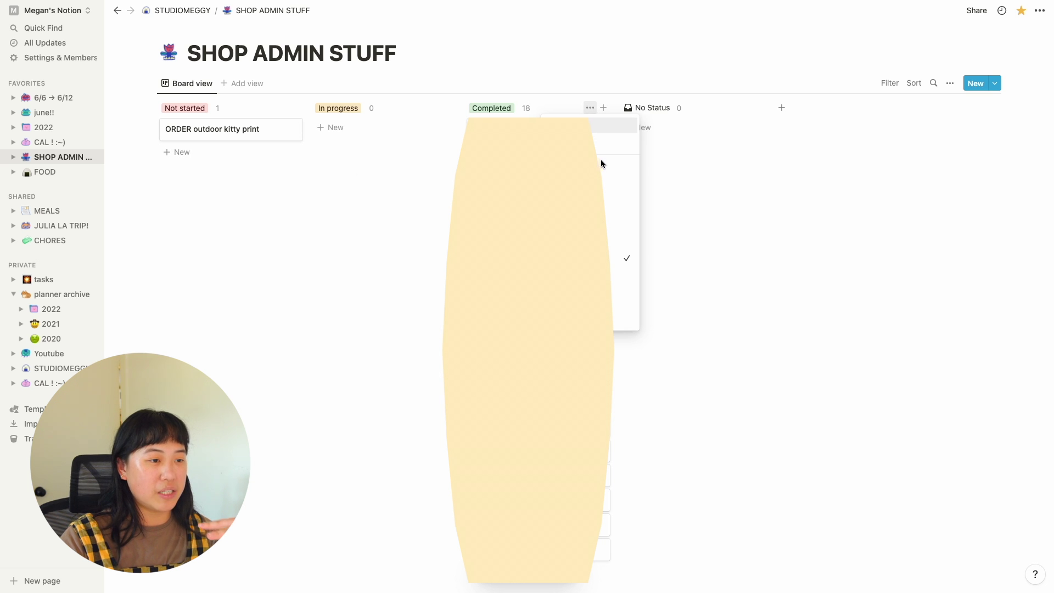
{"action": "left_click", "coordinate": [597, 129]}
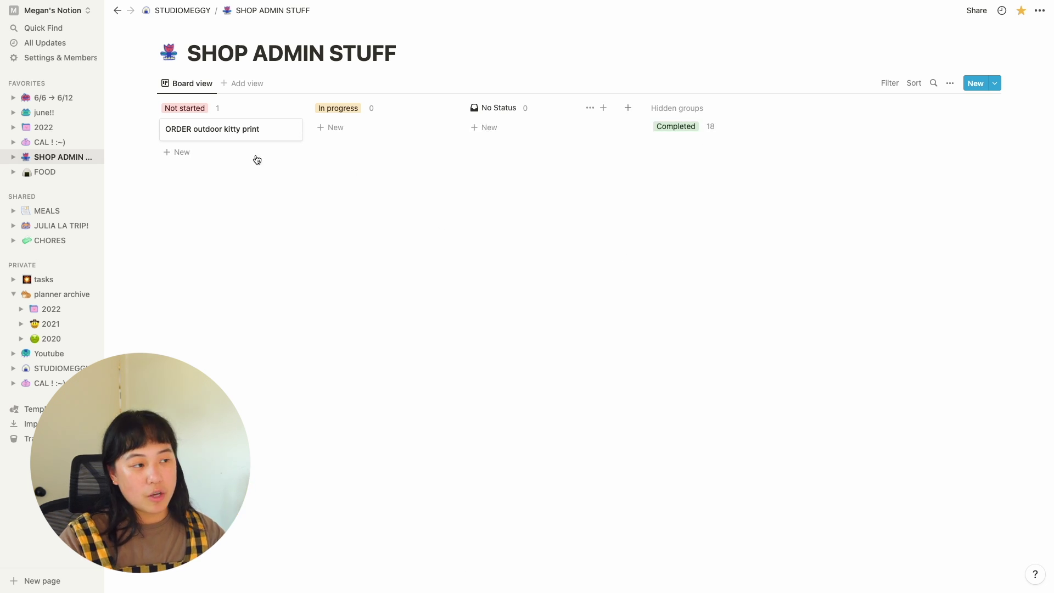
Add a task to ship out a customer's order by 11/1 and move it through In progress to Completed
{"action": "left_click", "coordinate": [238, 152]}
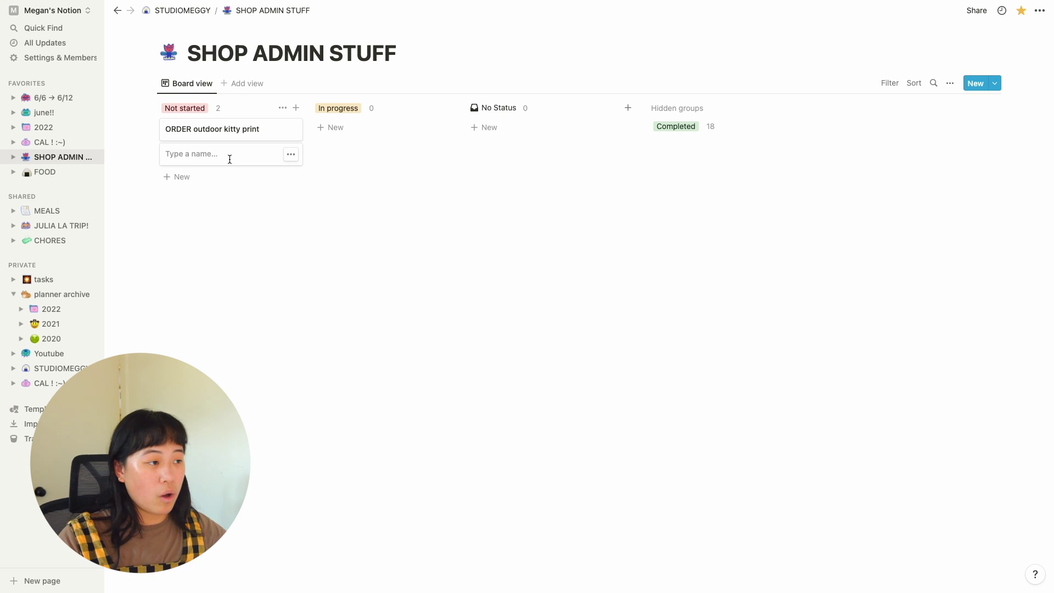
{"action": "type", "text": "s"}
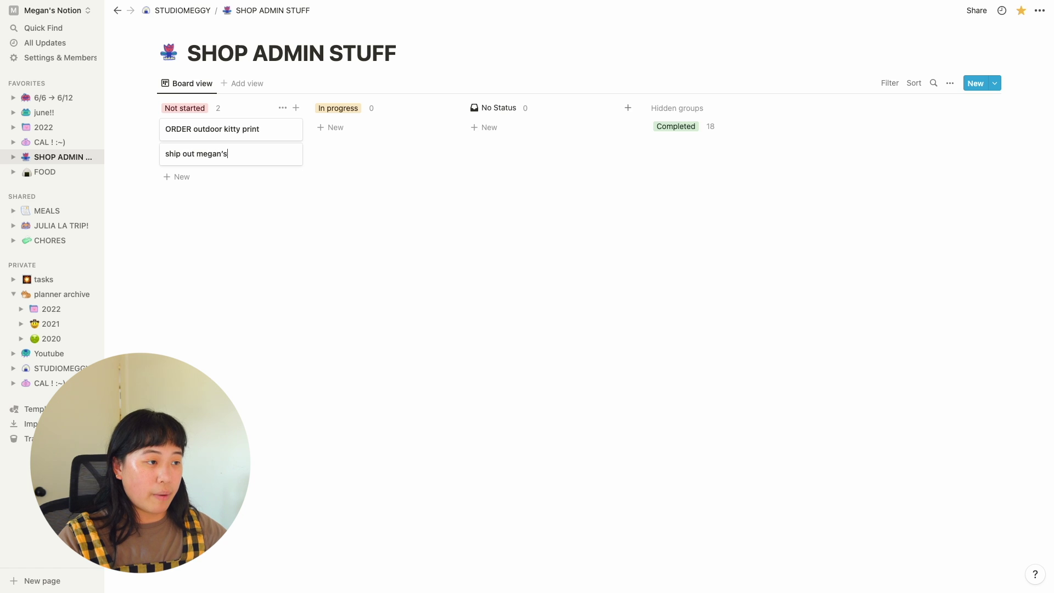
{"action": "type", "text": "hip out megan's order by 11/1"}
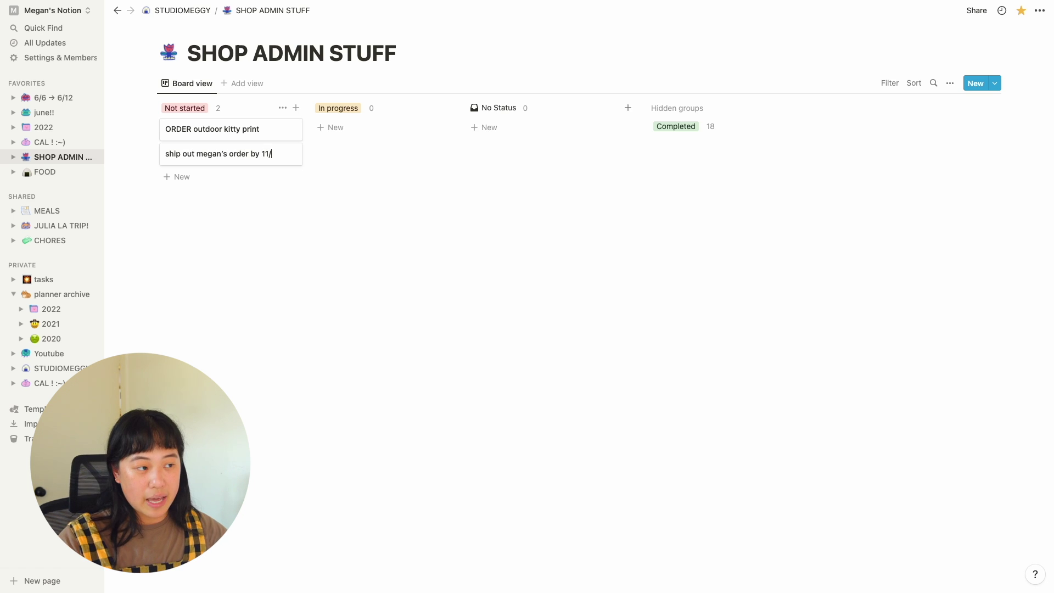
{"action": "left_click_drag", "start_coordinate": [219, 163], "coordinate": [385, 131]}
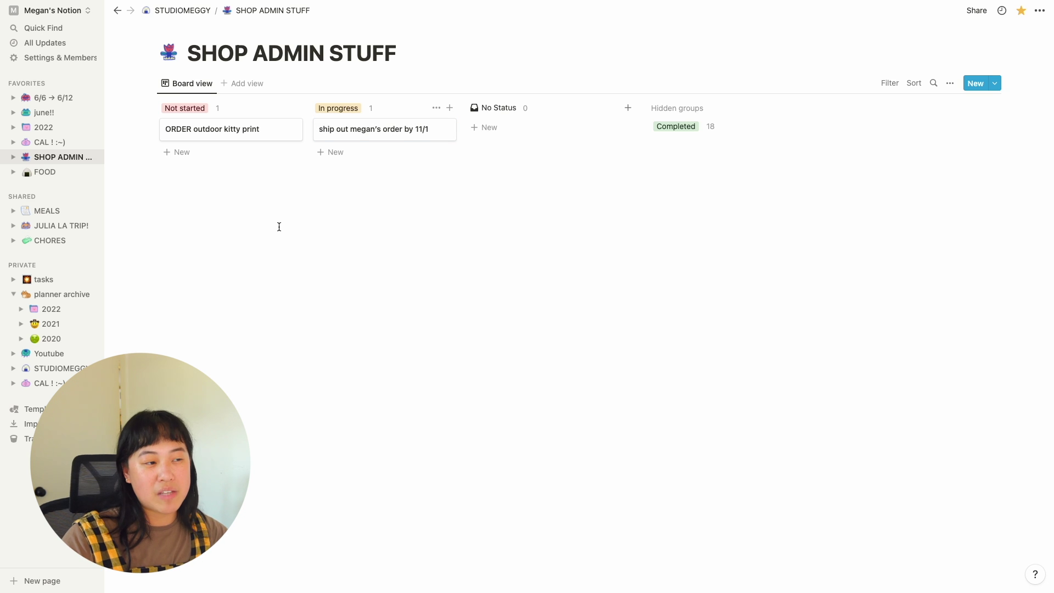
{"action": "left_click_drag", "start_coordinate": [363, 137], "coordinate": [703, 141]}
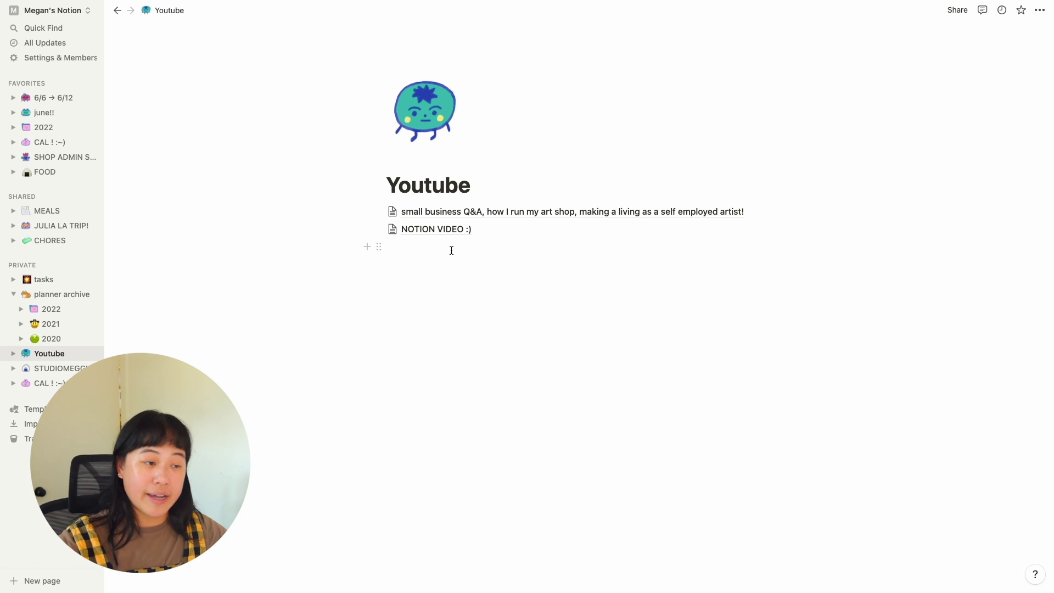
Read through the small business Q&A notes, then go back to Youtube and open STUDIOMEGGY
{"action": "left_click", "coordinate": [440, 217]}
{"action": "scroll", "coordinate": [391, 290], "scroll_direction": "down", "scroll_amount": 2}
{"action": "scroll", "coordinate": [390, 291], "scroll_direction": "down", "scroll_amount": 20}
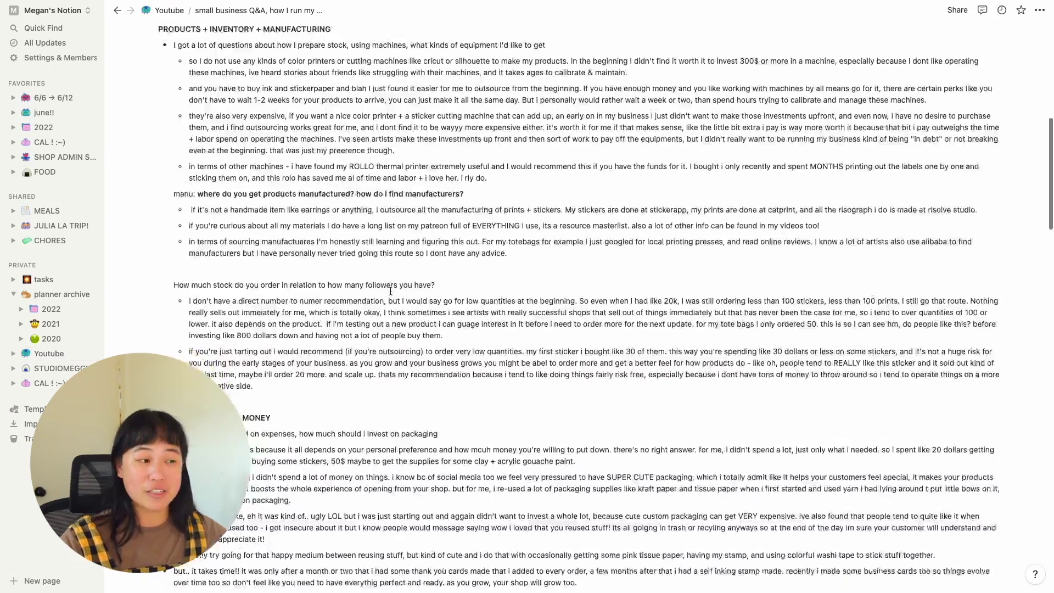
{"action": "scroll", "coordinate": [390, 291], "scroll_direction": "down", "scroll_amount": 20}
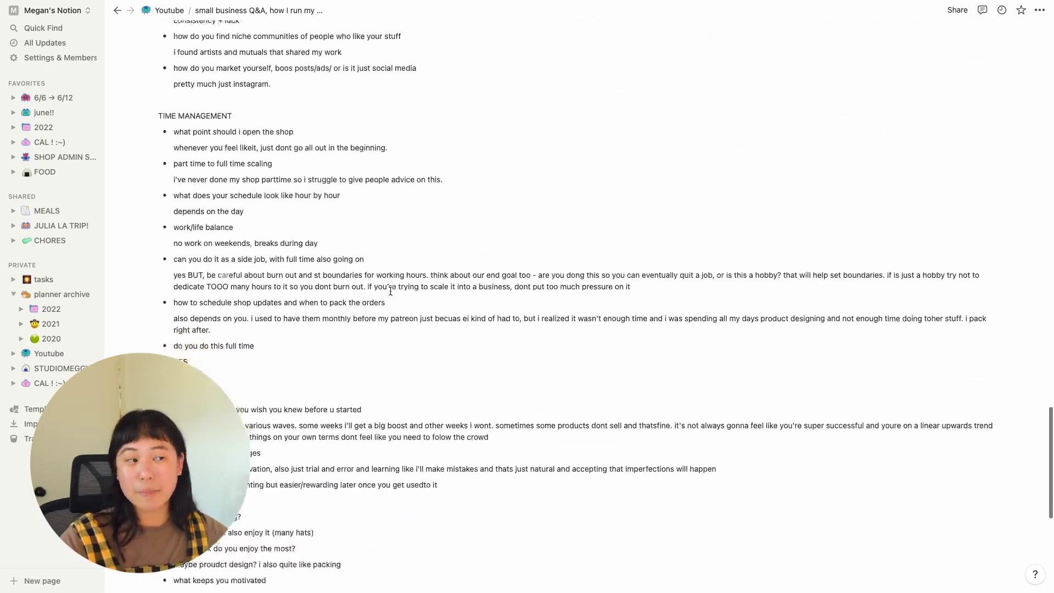
{"action": "scroll", "coordinate": [390, 291], "scroll_direction": "up", "scroll_amount": 20}
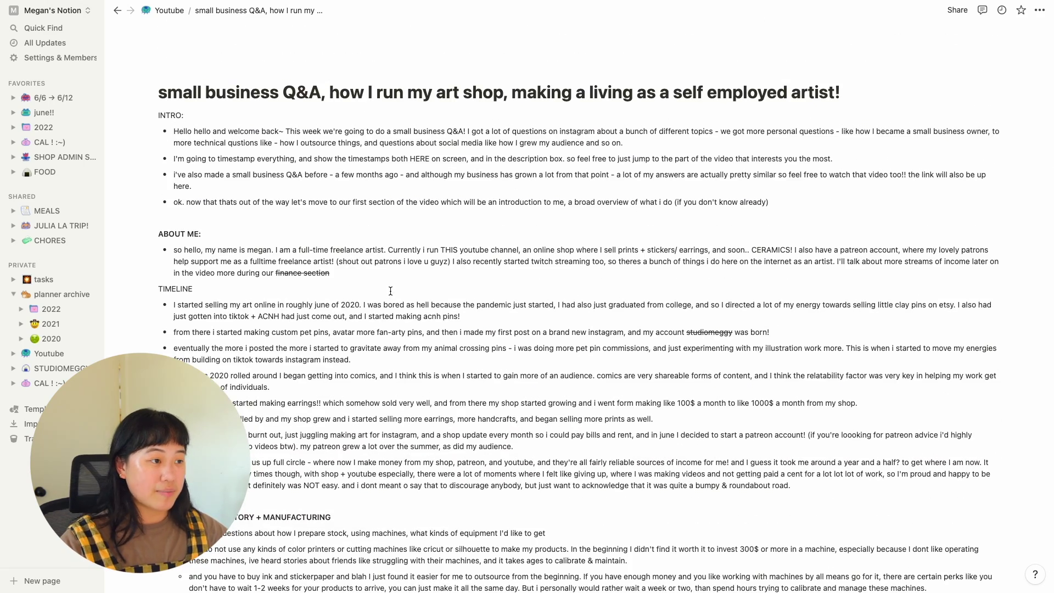
{"action": "left_click", "coordinate": [169, 11]}
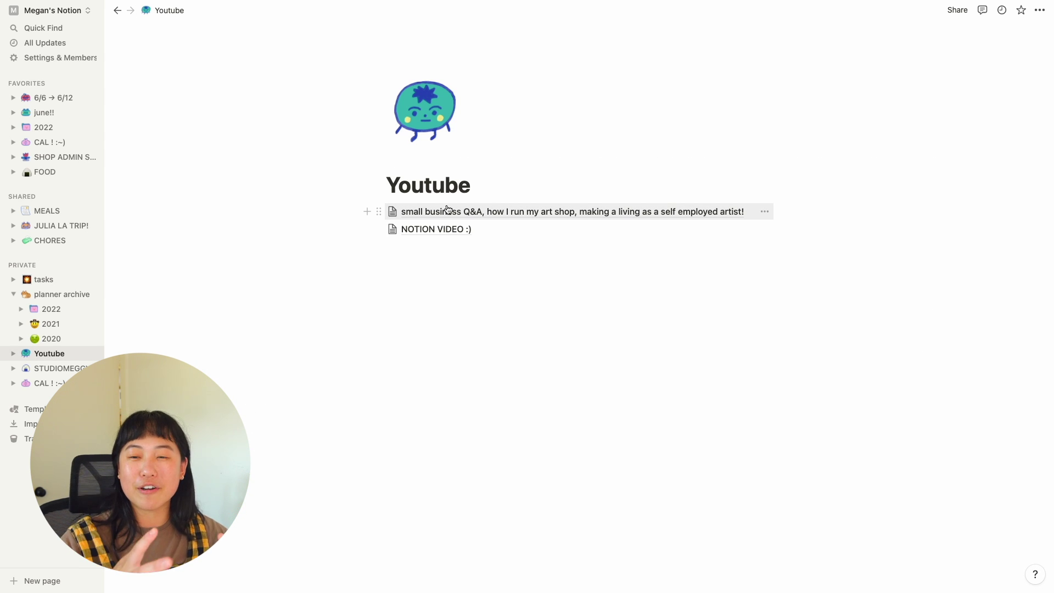
{"action": "left_click", "coordinate": [44, 369]}
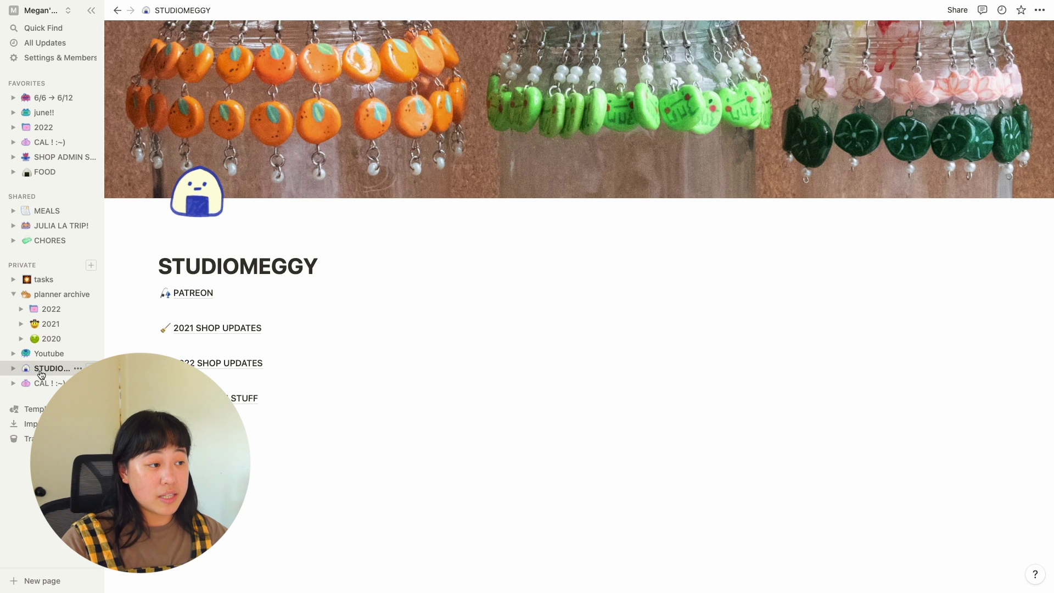
Open the PATREON subpage and collapse its 'What Artists i like are Doing' toggle
{"action": "scroll", "coordinate": [325, 413], "scroll_direction": "down", "scroll_amount": 1}
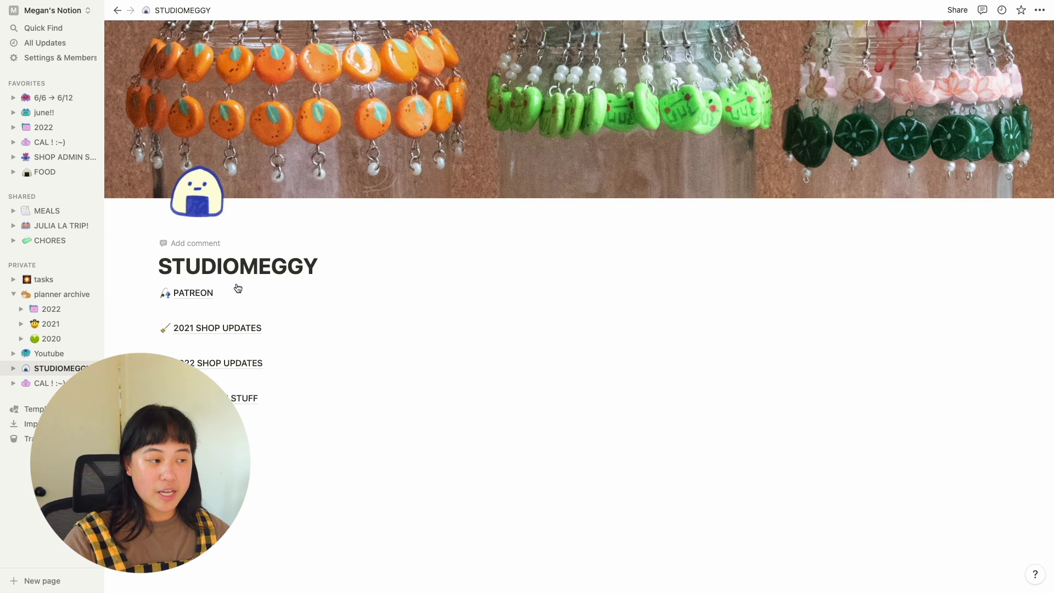
{"action": "left_click", "coordinate": [200, 291]}
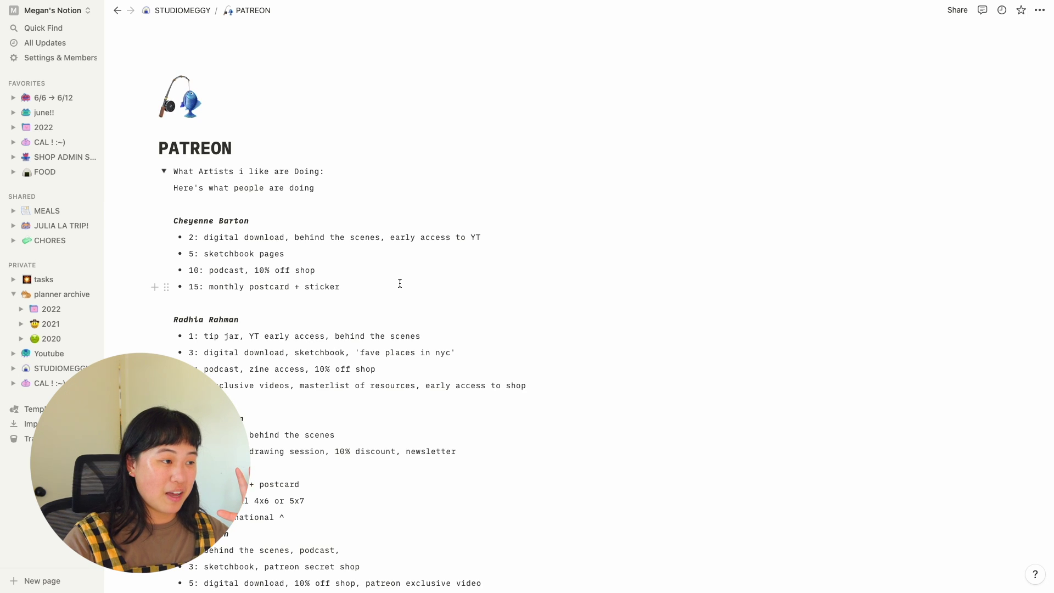
{"action": "scroll", "coordinate": [400, 283], "scroll_direction": "down", "scroll_amount": 1}
{"action": "left_click", "coordinate": [164, 140]}
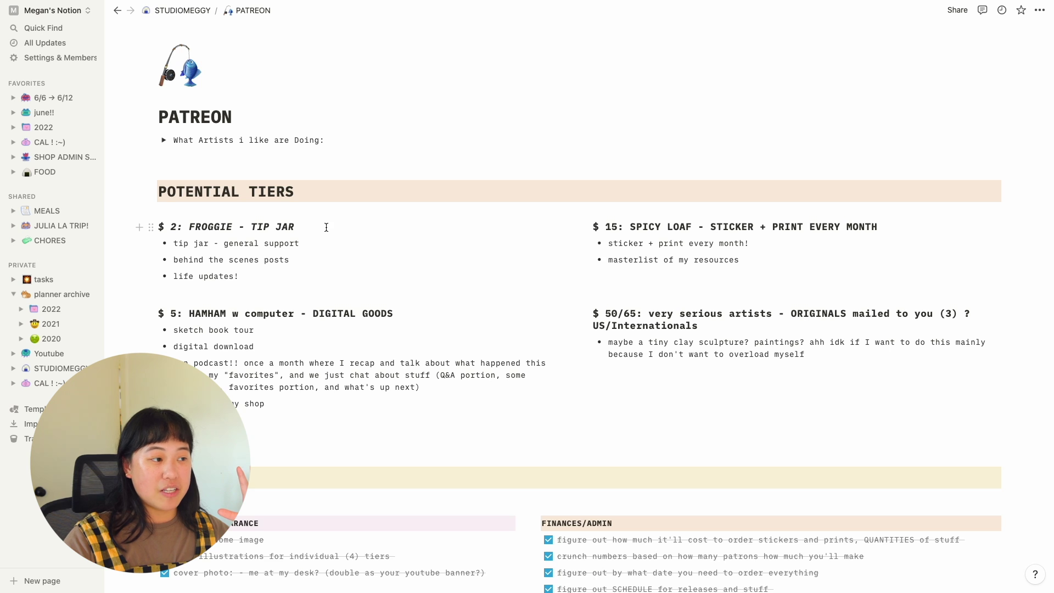
{"action": "scroll", "coordinate": [326, 227], "scroll_direction": "up", "scroll_amount": 1}
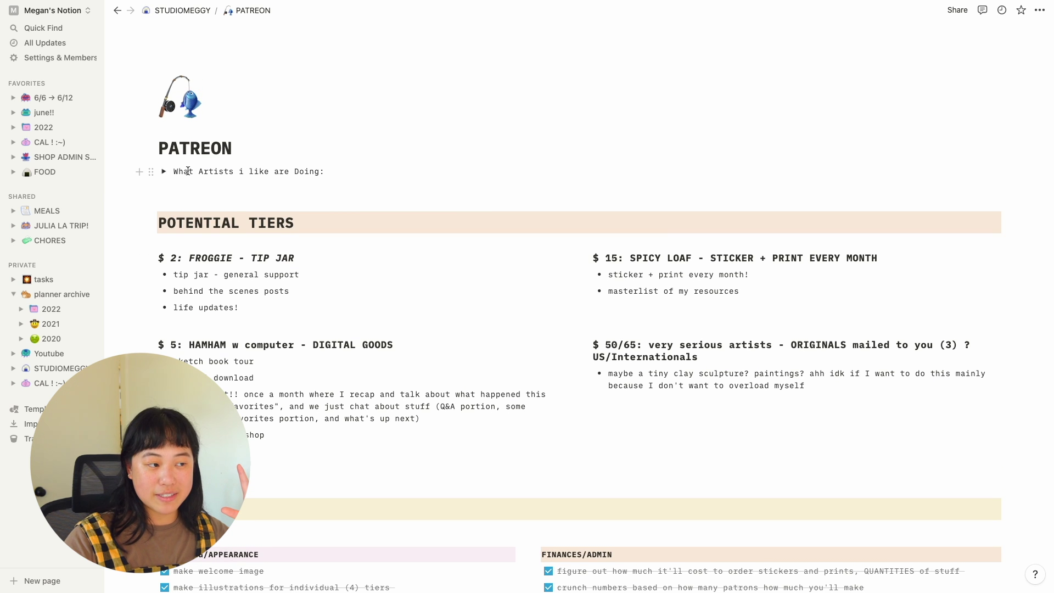
{"action": "left_click_drag", "start_coordinate": [195, 171], "coordinate": [324, 172]}
{"action": "left_click", "coordinate": [332, 176]}
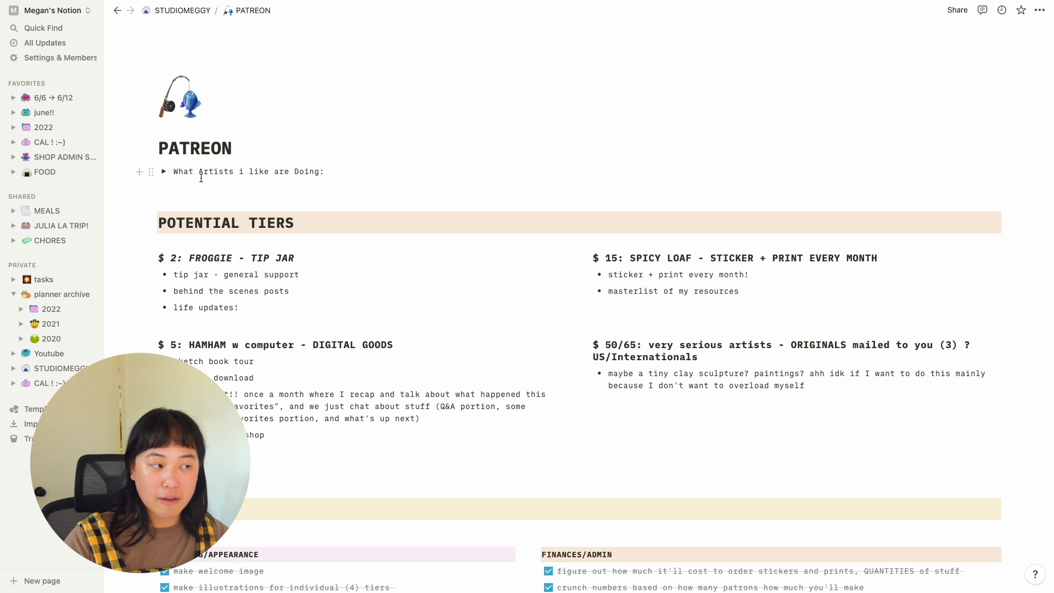
Re-expand the artists toggle and scroll through each artist's Patreon tier notes before collapsing it
{"action": "left_click", "coordinate": [164, 172]}
{"action": "left_click", "coordinate": [261, 221]}
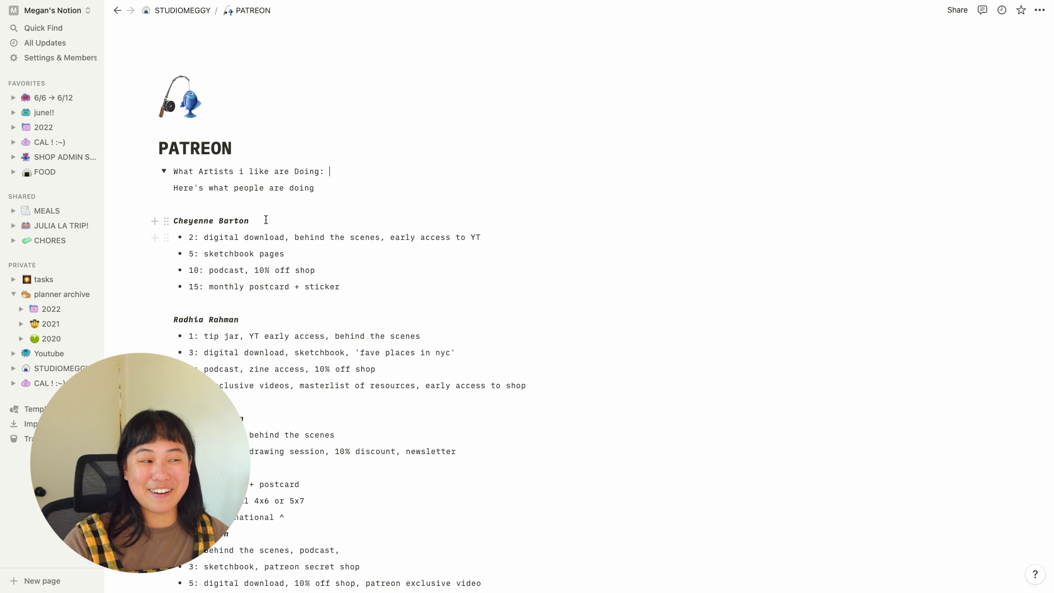
{"action": "scroll", "coordinate": [297, 248], "scroll_direction": "down", "scroll_amount": 1}
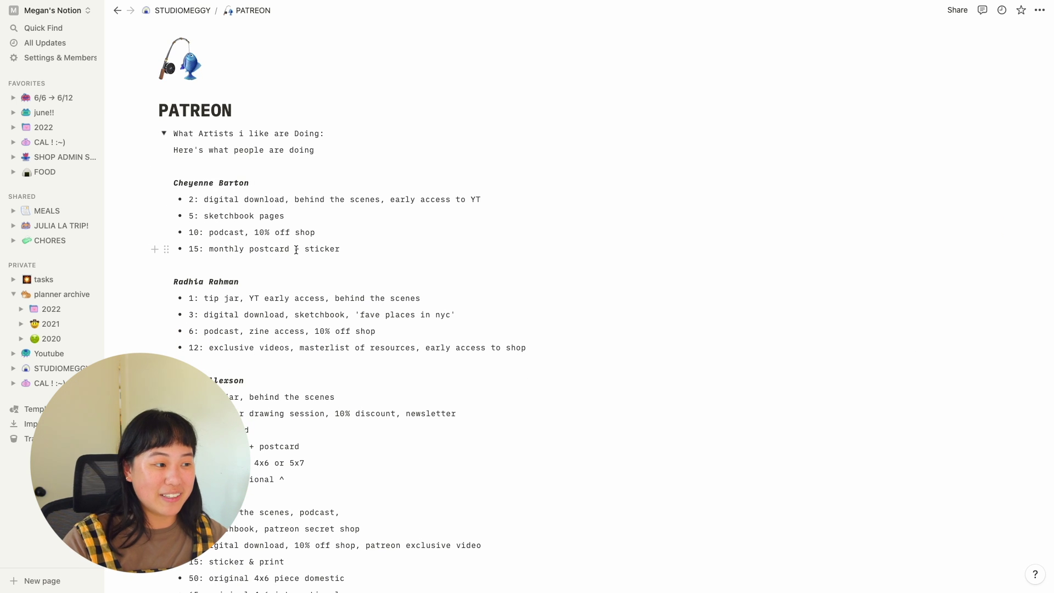
{"action": "scroll", "coordinate": [296, 250], "scroll_direction": "down", "scroll_amount": 5}
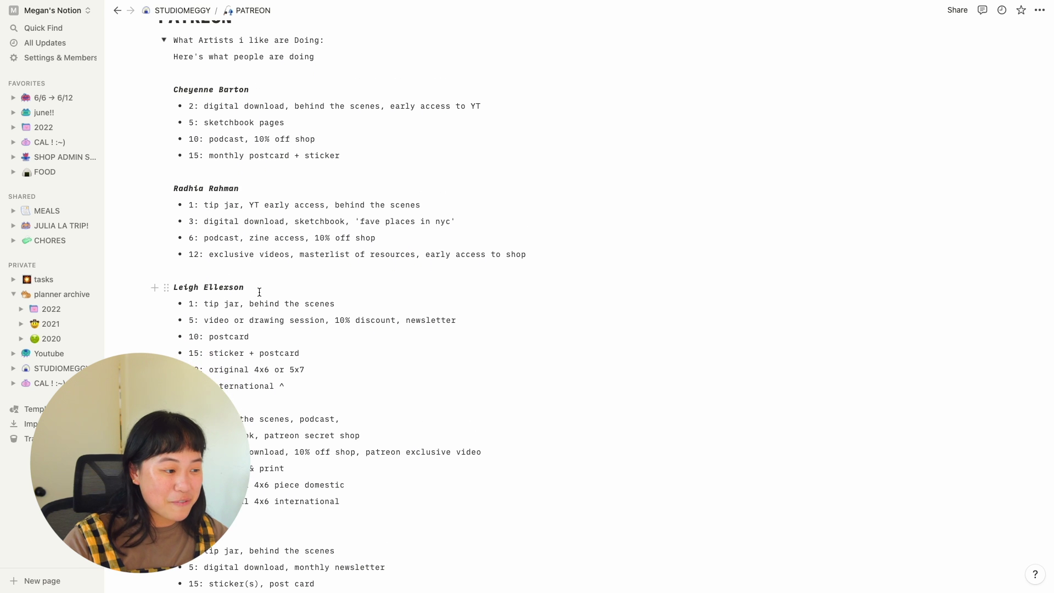
{"action": "scroll", "coordinate": [245, 324], "scroll_direction": "down", "scroll_amount": 2}
{"action": "scroll", "coordinate": [253, 341], "scroll_direction": "up", "scroll_amount": 3}
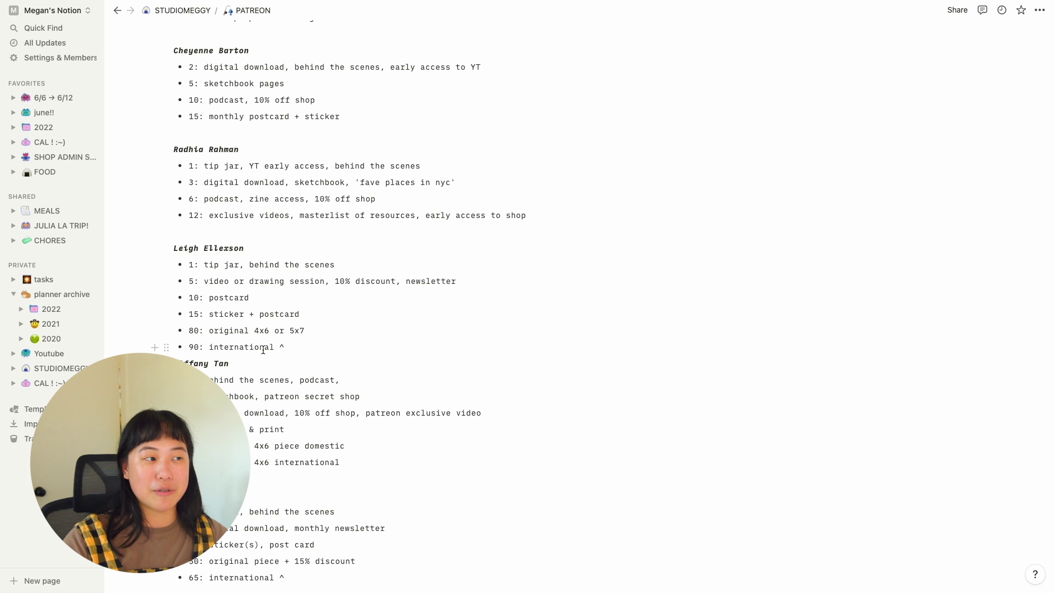
{"action": "scroll", "coordinate": [347, 354], "scroll_direction": "up", "scroll_amount": 1}
{"action": "scroll", "coordinate": [348, 354], "scroll_direction": "up", "scroll_amount": 2}
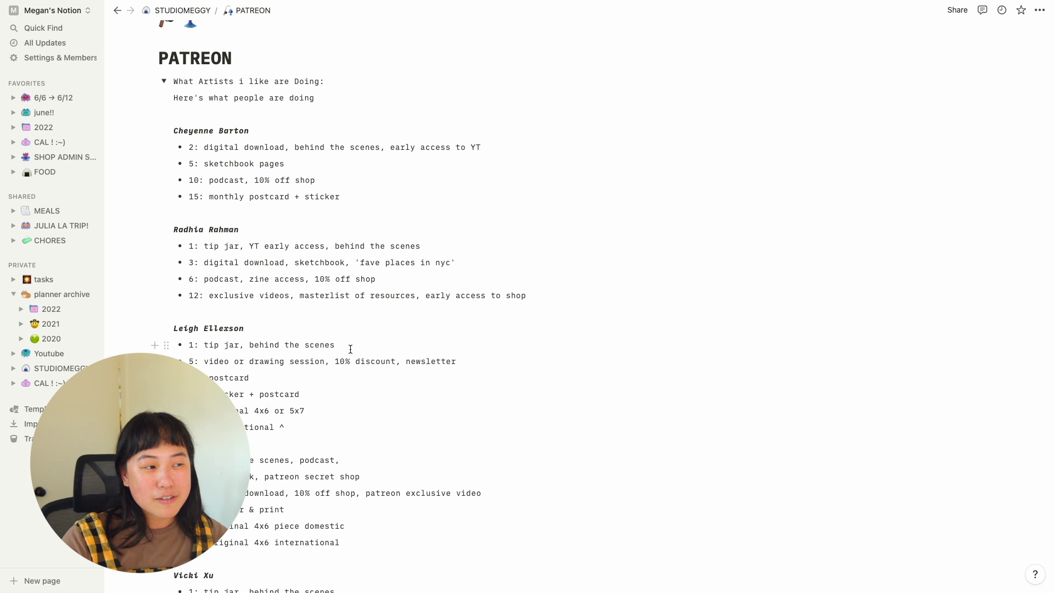
{"action": "scroll", "coordinate": [351, 258], "scroll_direction": "up", "scroll_amount": 2}
{"action": "key", "text": "ctrl+alt+t"}
Select the $ 50/65 tier block among the Potential Tiers columns
{"action": "left_click_drag", "start_coordinate": [355, 172], "coordinate": [154, 168]}
{"action": "scroll", "coordinate": [389, 189], "scroll_direction": "down", "scroll_amount": 5}
{"action": "left_click", "coordinate": [388, 188]}
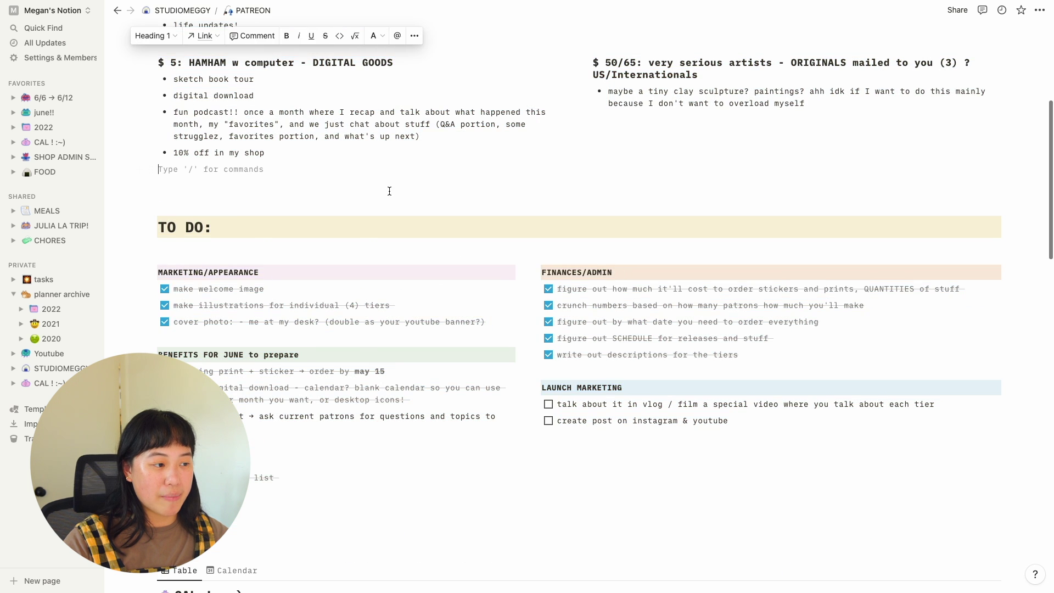
{"action": "scroll", "coordinate": [405, 218], "scroll_direction": "up", "scroll_amount": 6}
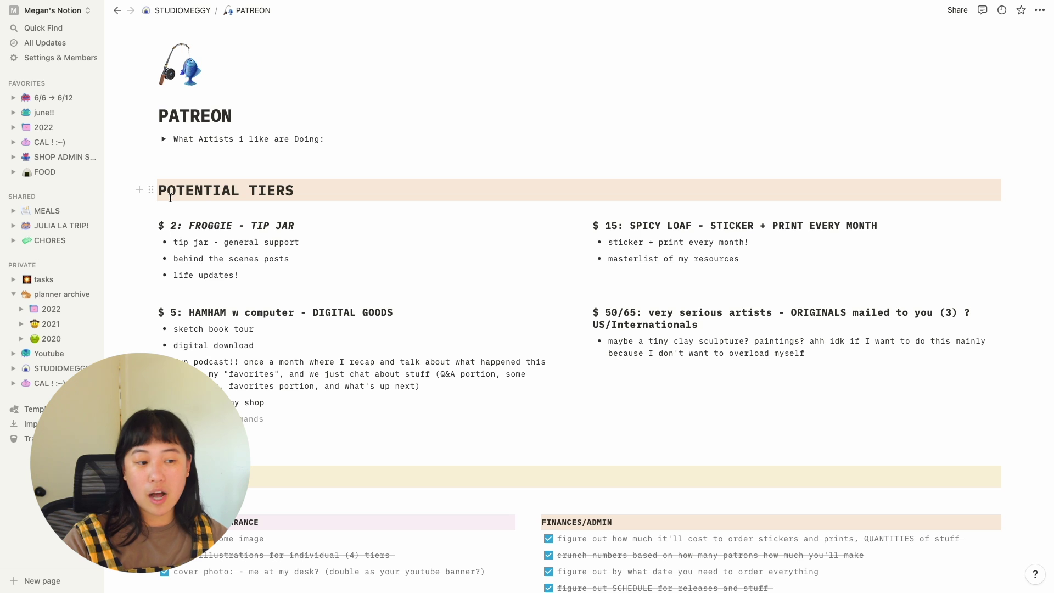
{"action": "key", "text": "ctrl+z"}
{"action": "key", "text": "ctrl+z"}
{"action": "key", "text": "ctrl+z"}
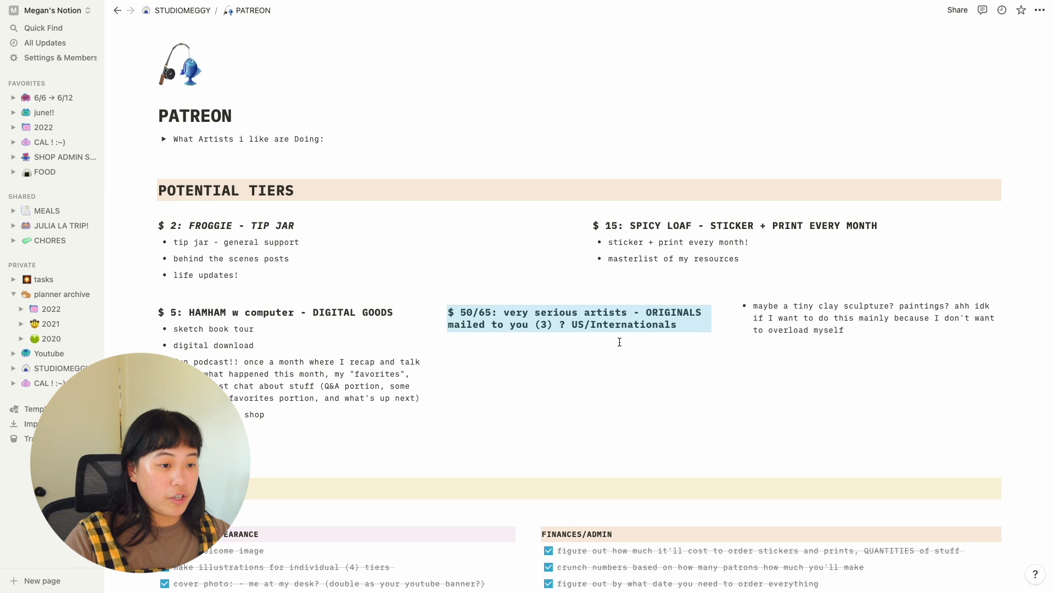
{"action": "key", "text": "ctrl+z"}
{"action": "key", "text": "ctrl+z"}
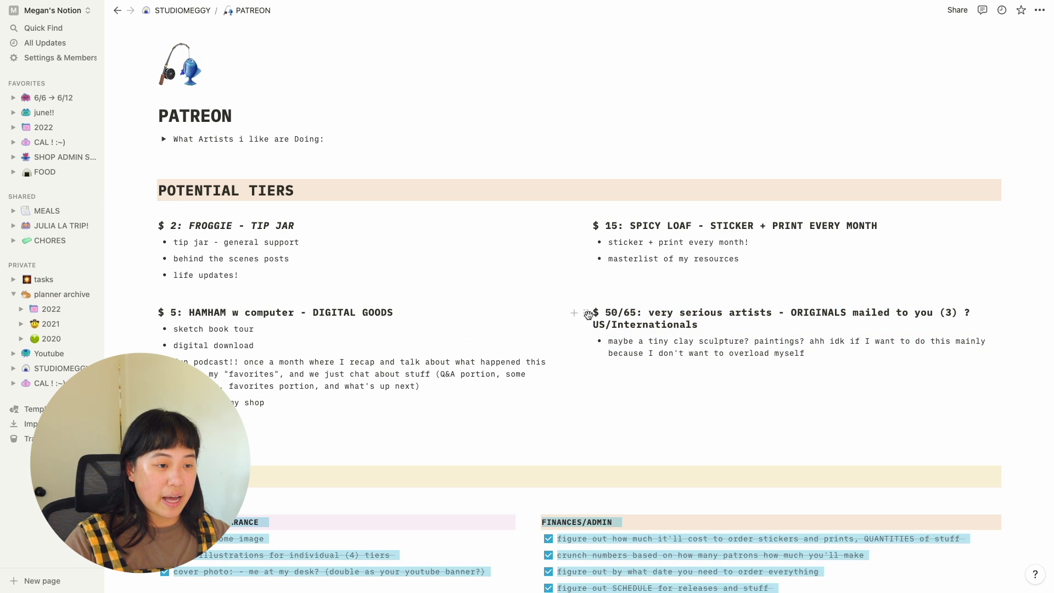
Move the $ 50/65 tier to the right as a third column, then undo back to two columns
{"action": "left_click_drag", "start_coordinate": [585, 315], "coordinate": [1010, 239]}
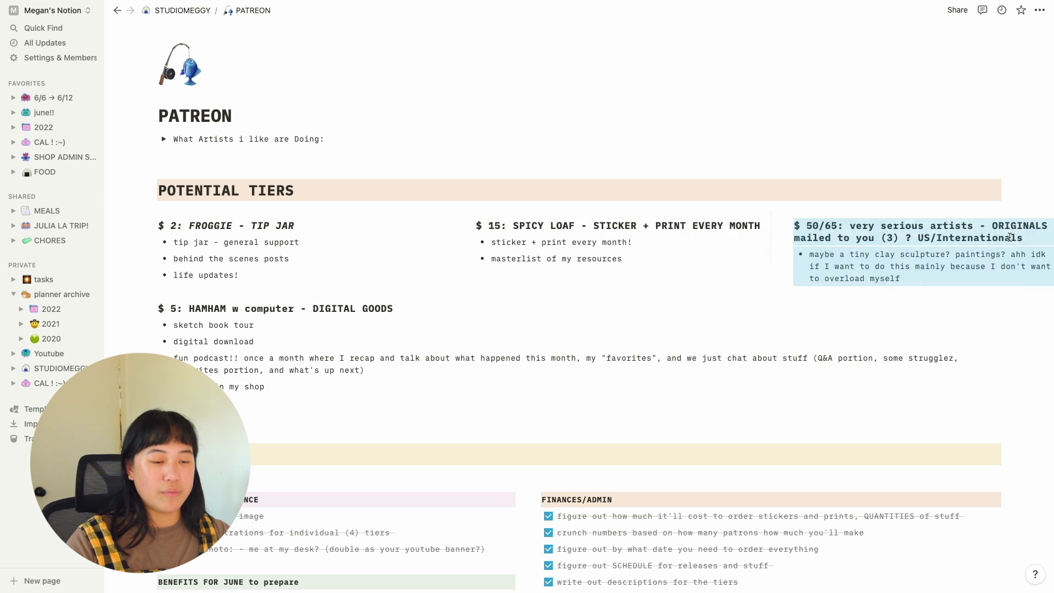
{"action": "left_click", "coordinate": [844, 280]}
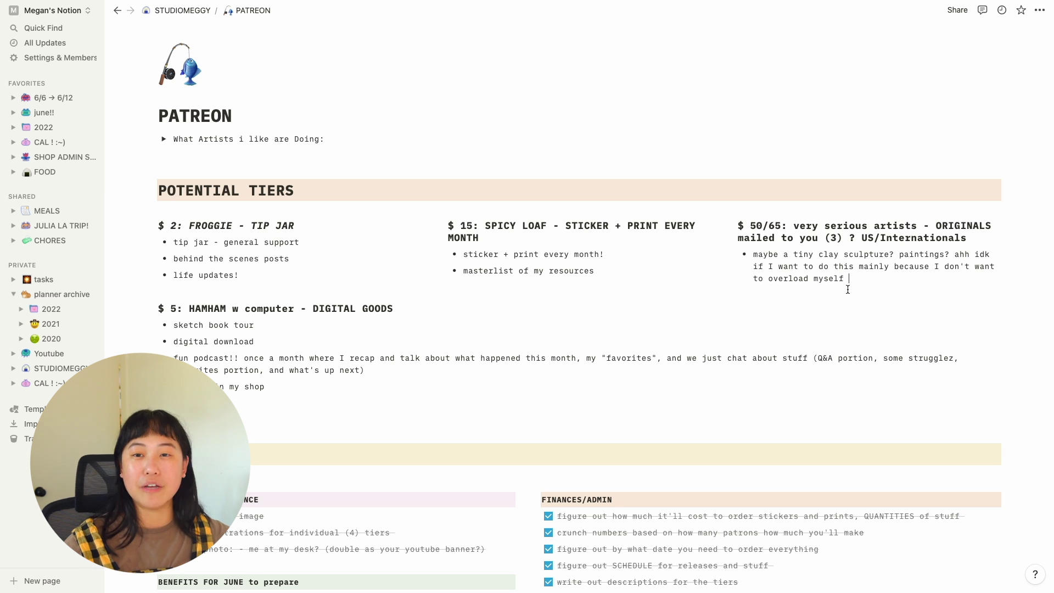
{"action": "key", "text": "super+z"}
{"action": "scroll", "coordinate": [668, 390], "scroll_direction": "down", "scroll_amount": 5}
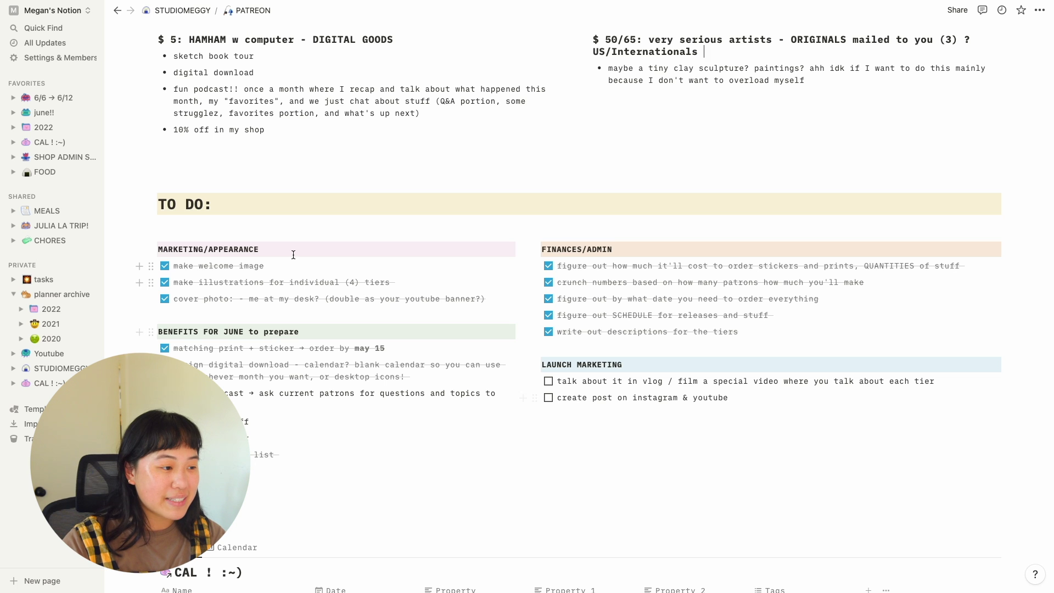
Tick both LAUNCH MARKETING to-dos plus record podcast, updates n stuff and sketchbook tour
{"action": "left_click", "coordinate": [274, 252]}
{"action": "left_click", "coordinate": [312, 330]}
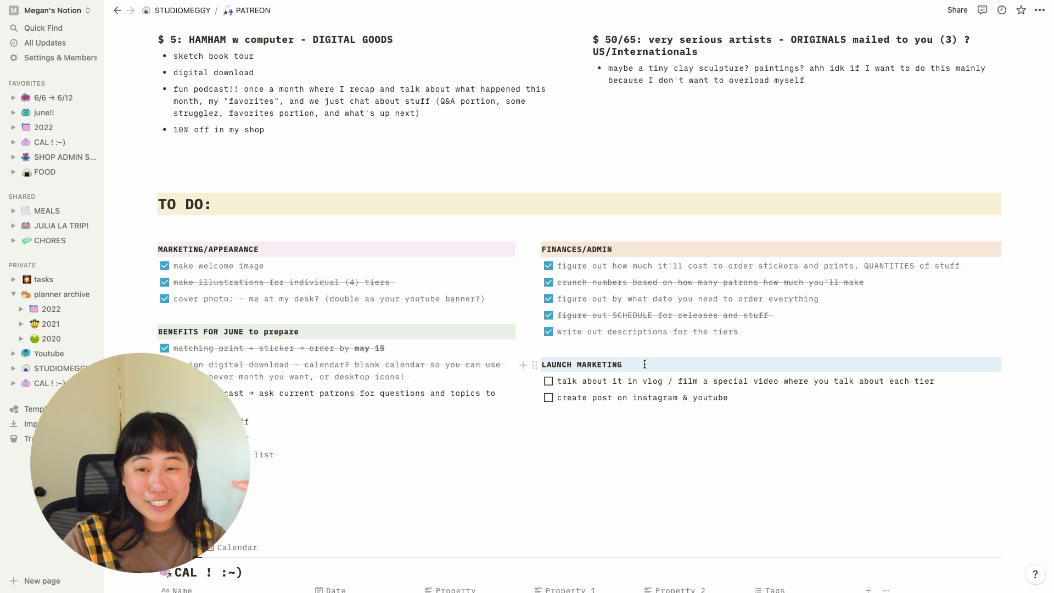
{"action": "scroll", "coordinate": [643, 365], "scroll_direction": "down", "scroll_amount": 3}
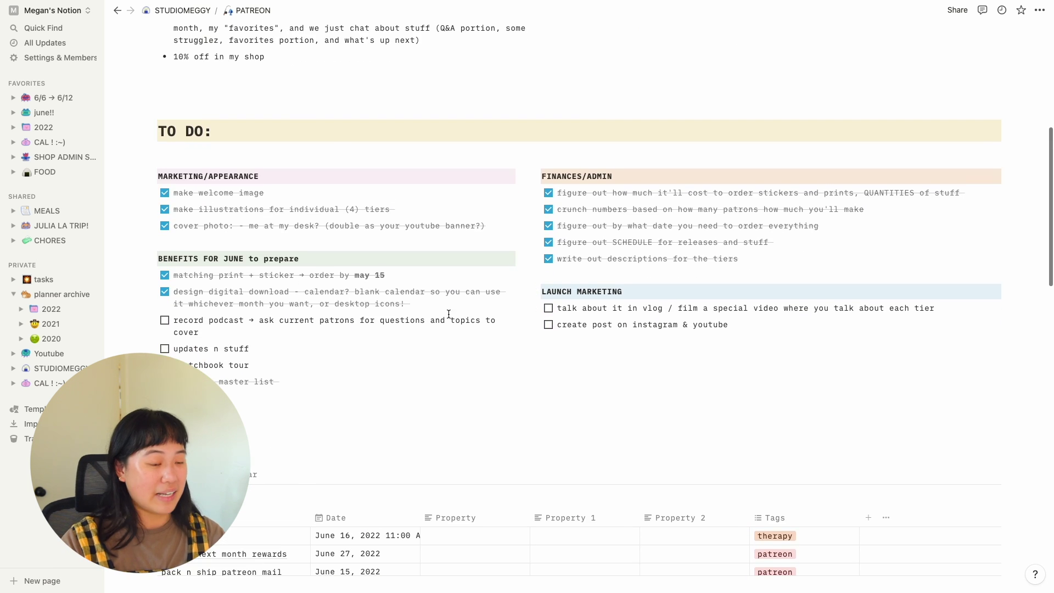
{"action": "scroll", "coordinate": [683, 271], "scroll_direction": "down", "scroll_amount": 3}
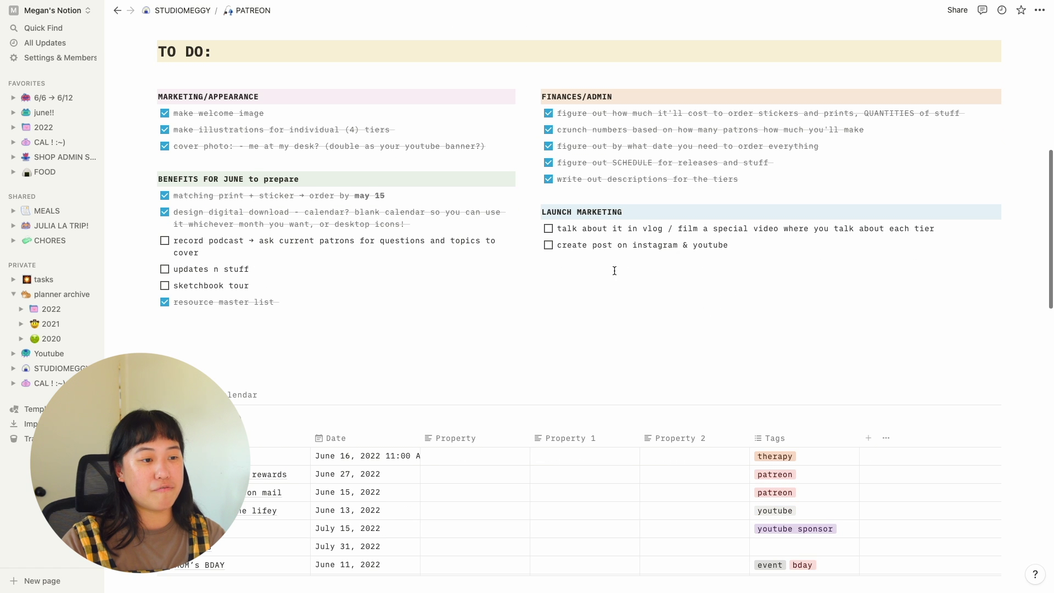
{"action": "scroll", "coordinate": [609, 270], "scroll_direction": "up", "scroll_amount": 1}
{"action": "left_click", "coordinate": [548, 255]}
{"action": "left_click", "coordinate": [548, 270]}
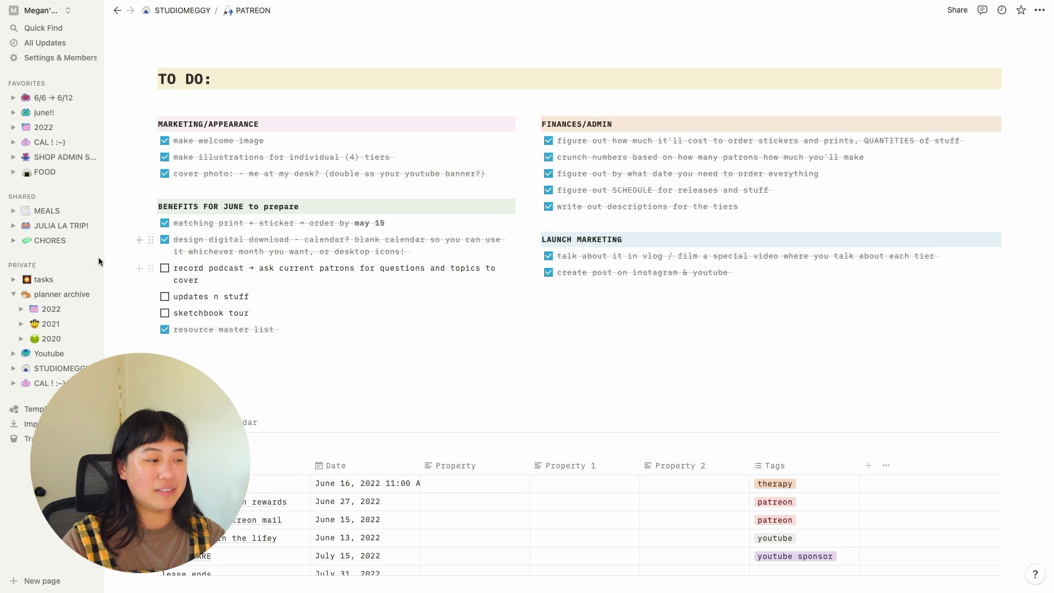
{"action": "left_click", "coordinate": [164, 268]}
{"action": "left_click", "coordinate": [164, 297]}
{"action": "left_click", "coordinate": [164, 314]}
{"action": "scroll", "coordinate": [330, 328], "scroll_direction": "down", "scroll_amount": 5}
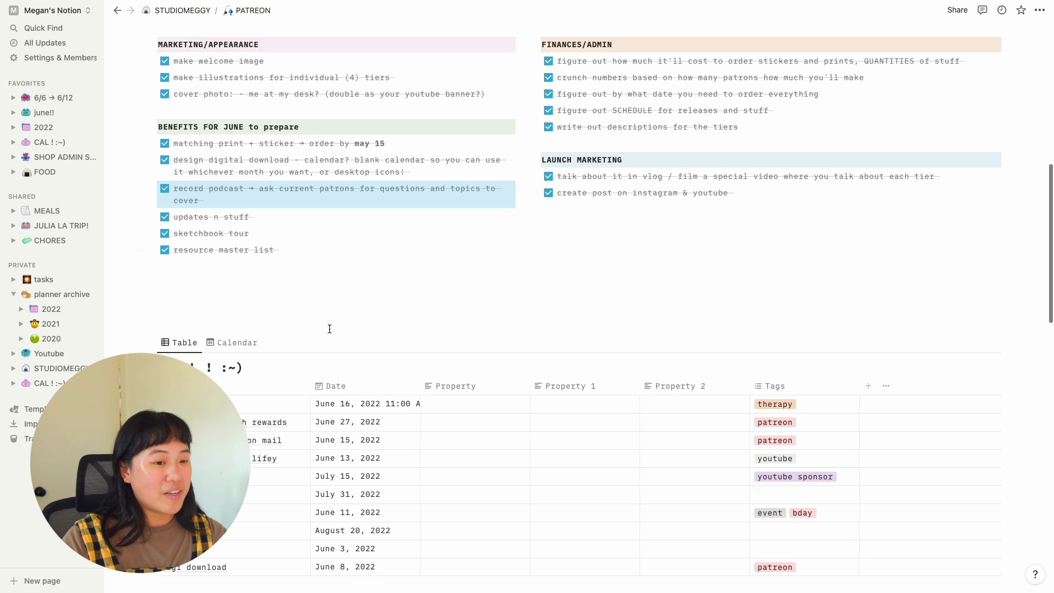
Browse the CAL table and its Table view options, then go back to the STUDIOMEGGY page
{"action": "scroll", "coordinate": [330, 329], "scroll_direction": "down", "scroll_amount": 5}
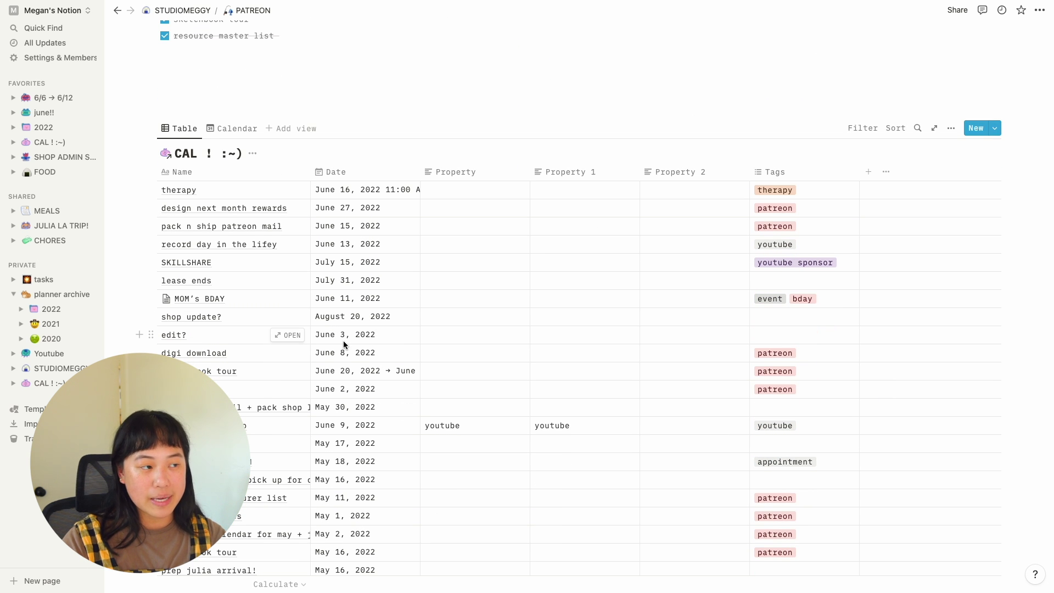
{"action": "scroll", "coordinate": [195, 123], "scroll_direction": "down", "scroll_amount": 1}
{"action": "left_click", "coordinate": [195, 122]}
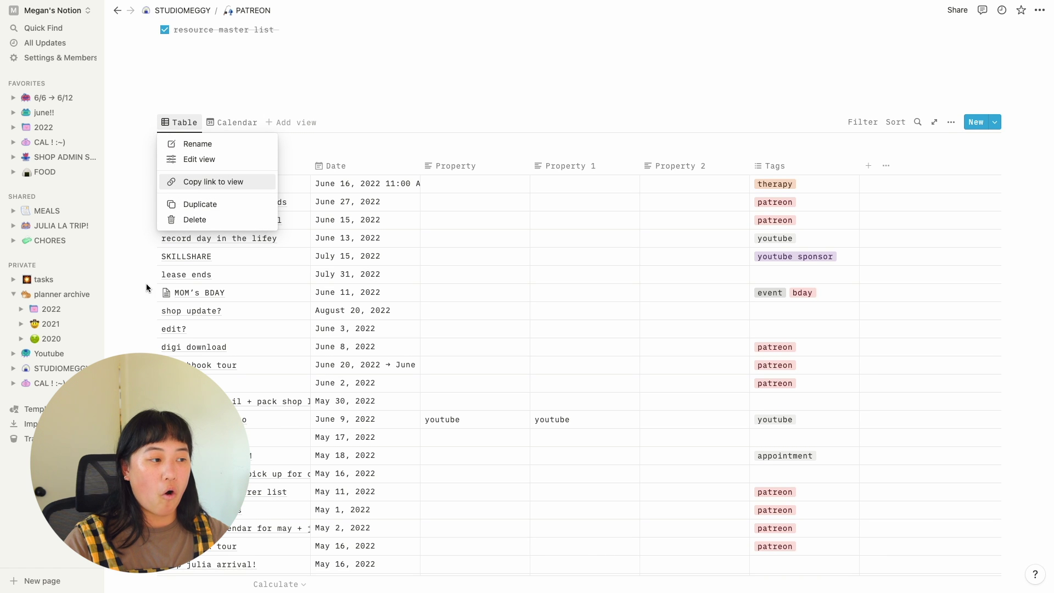
{"action": "left_click", "coordinate": [140, 267]}
{"action": "scroll", "coordinate": [209, 298], "scroll_direction": "down", "scroll_amount": 5}
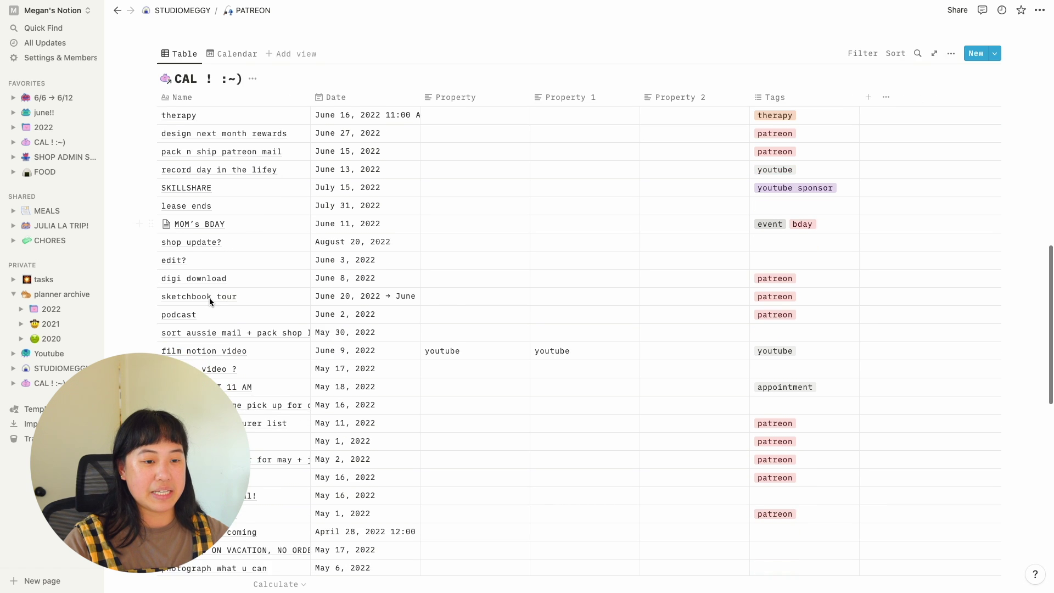
{"action": "scroll", "coordinate": [210, 298], "scroll_direction": "down", "scroll_amount": 3}
{"action": "scroll", "coordinate": [216, 299], "scroll_direction": "up", "scroll_amount": 10}
{"action": "scroll", "coordinate": [217, 299], "scroll_direction": "up", "scroll_amount": 5}
{"action": "scroll", "coordinate": [217, 299], "scroll_direction": "down", "scroll_amount": 5}
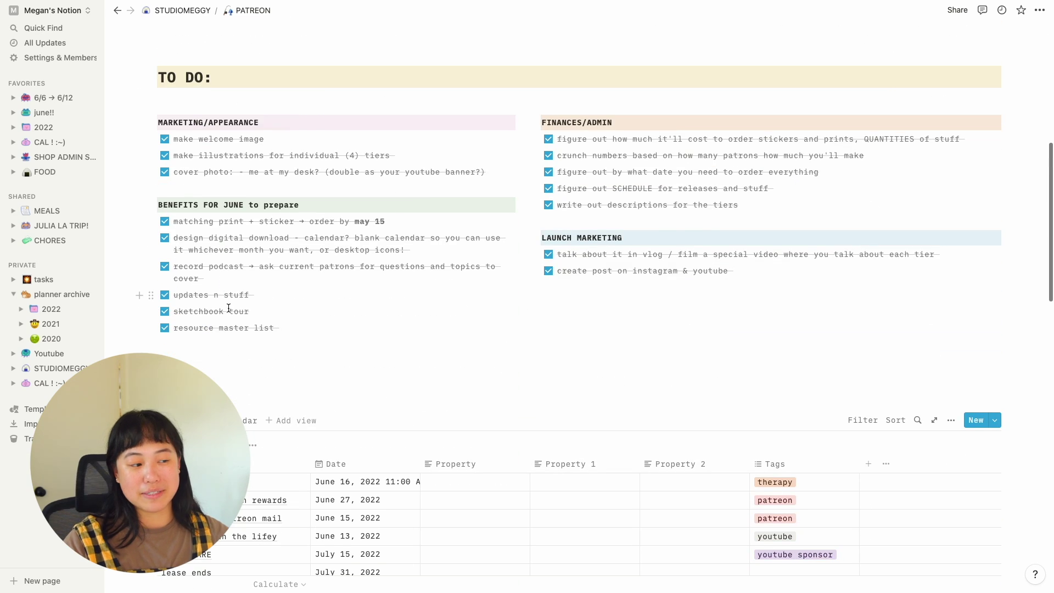
{"action": "scroll", "coordinate": [217, 300], "scroll_direction": "down", "scroll_amount": 3}
{"action": "key", "text": "super+bracketleft"}
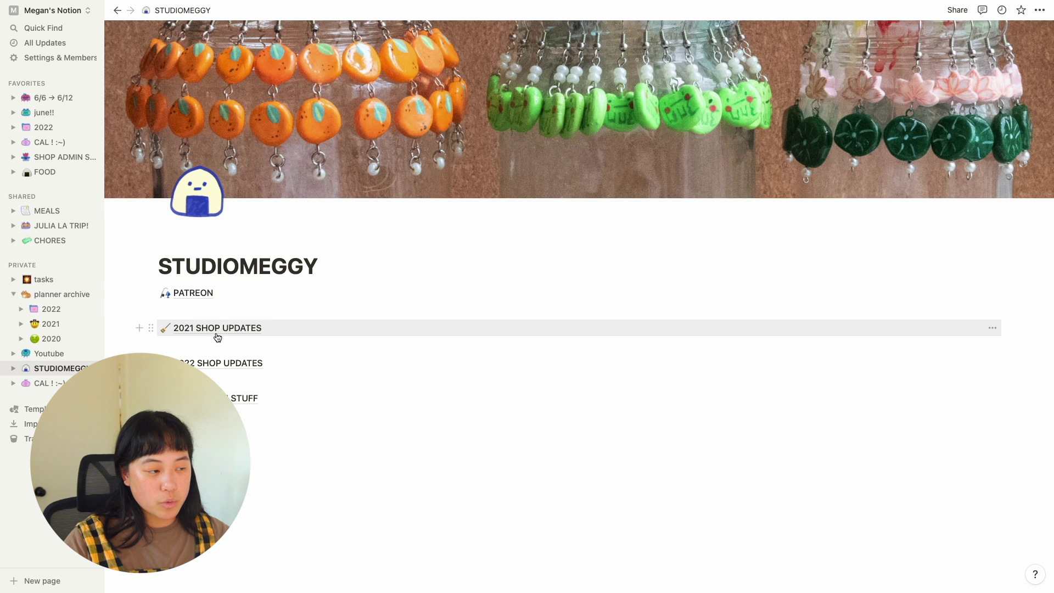
Open february 21 under 2021 SHOP UPDATES and browse its earring production table
{"action": "left_click", "coordinate": [217, 331]}
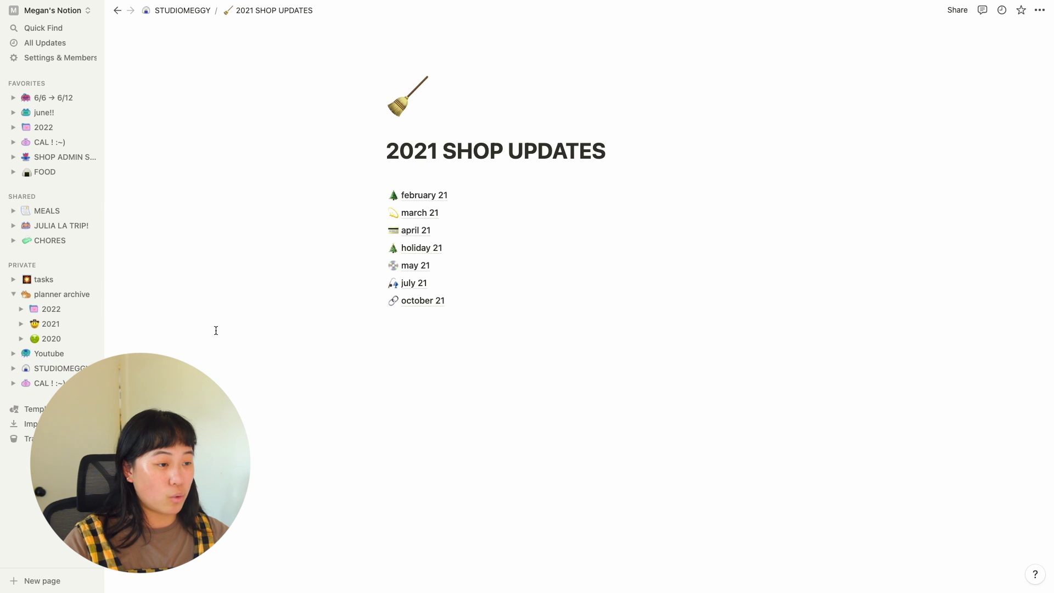
{"action": "left_click", "coordinate": [424, 195]}
{"action": "scroll", "coordinate": [511, 276], "scroll_direction": "down", "scroll_amount": 5}
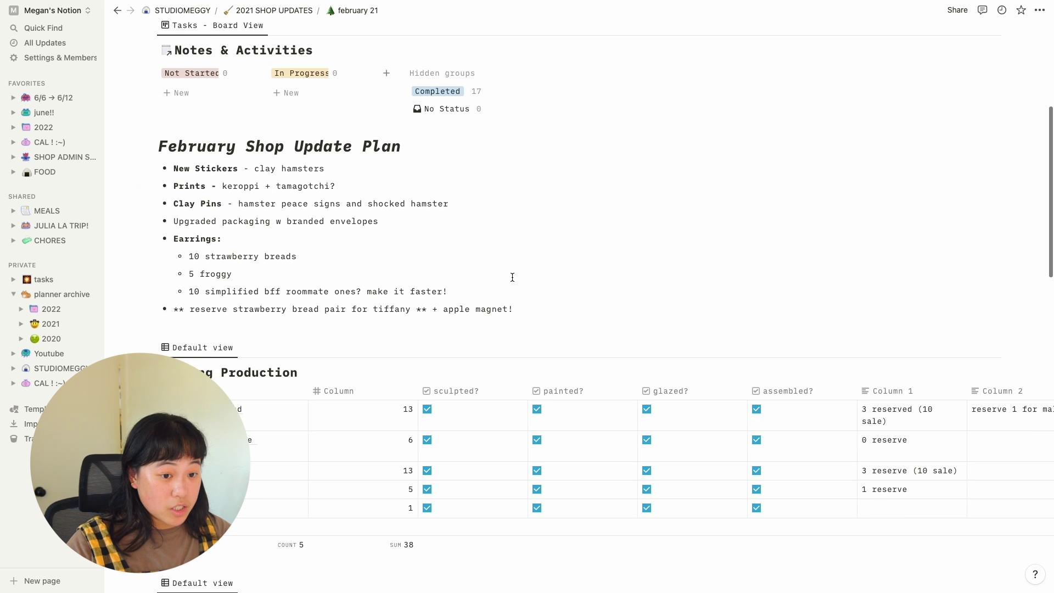
{"action": "scroll", "coordinate": [513, 277], "scroll_direction": "down", "scroll_amount": 5}
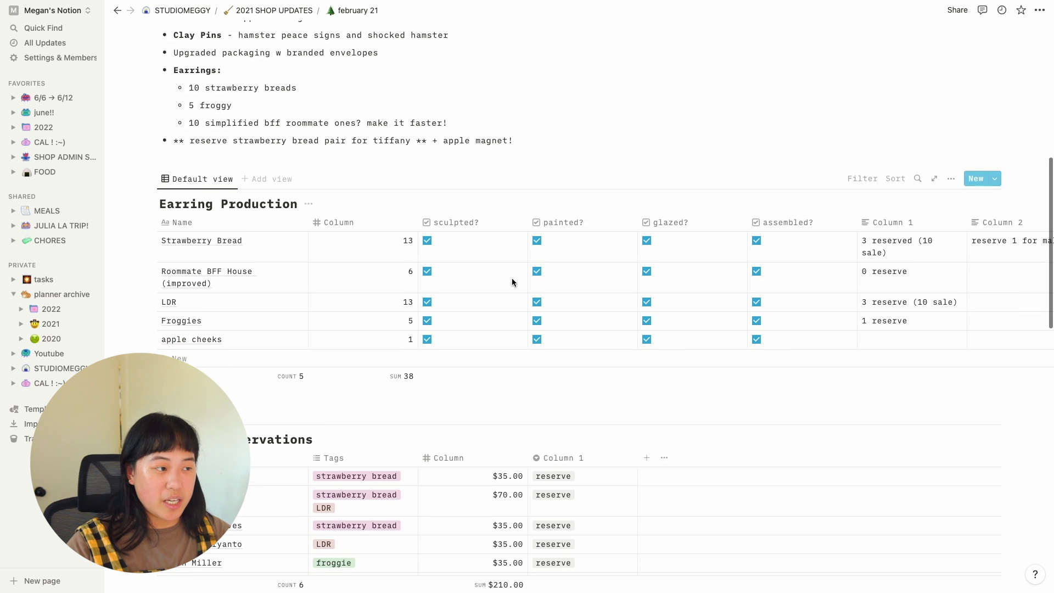
{"action": "scroll", "coordinate": [512, 284], "scroll_direction": "up", "scroll_amount": 1}
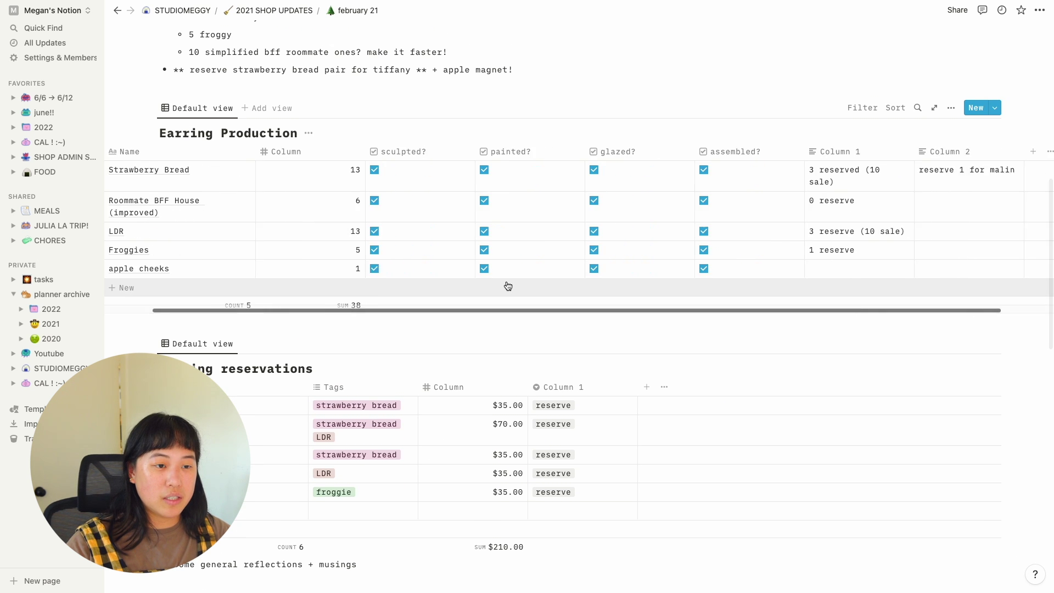
{"action": "scroll", "coordinate": [505, 285], "scroll_direction": "right", "scroll_amount": 2}
{"action": "scroll", "coordinate": [503, 285], "scroll_direction": "left", "scroll_amount": 2}
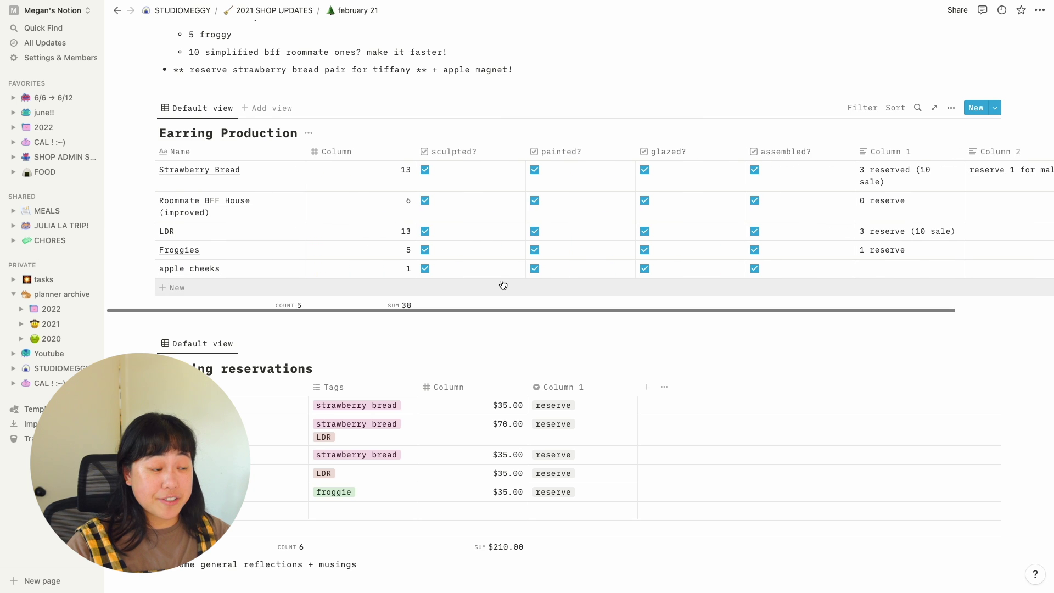
{"action": "scroll", "coordinate": [503, 285], "scroll_direction": "up", "scroll_amount": 2}
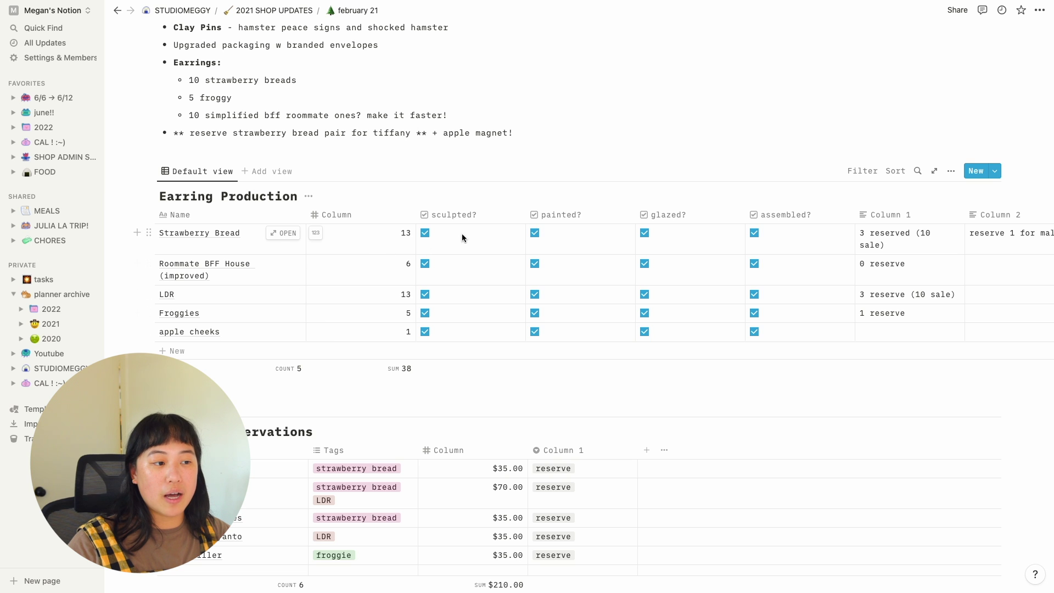
Untick Strawberry Bread's sculpted? box, leaving its count of 13, then open 2022 SHOP UPDATES
{"action": "left_click", "coordinate": [425, 233]}
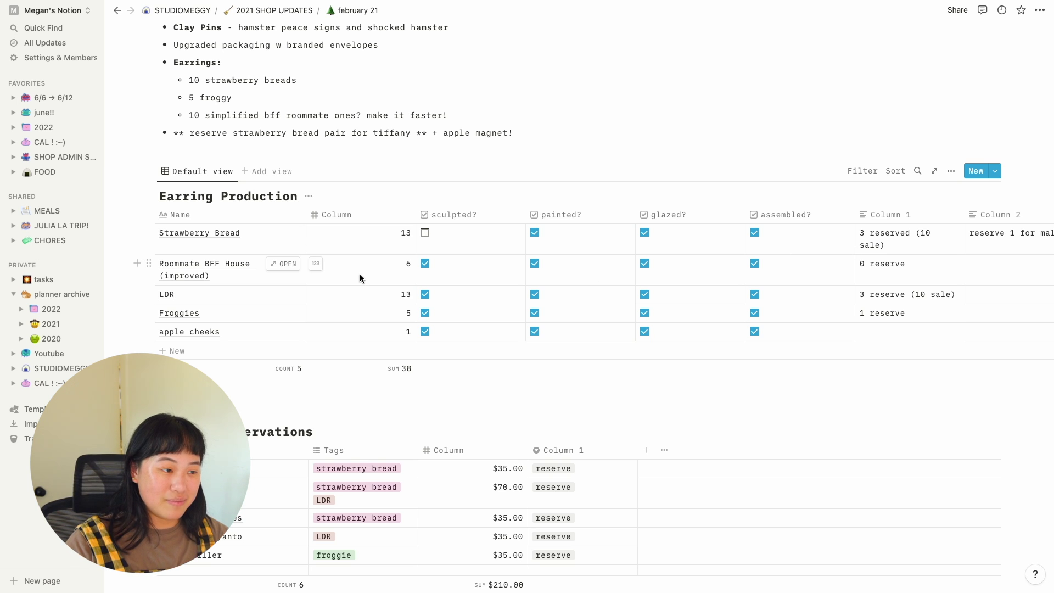
{"action": "scroll", "coordinate": [360, 276], "scroll_direction": "down", "scroll_amount": 1}
{"action": "left_click", "coordinate": [384, 203]}
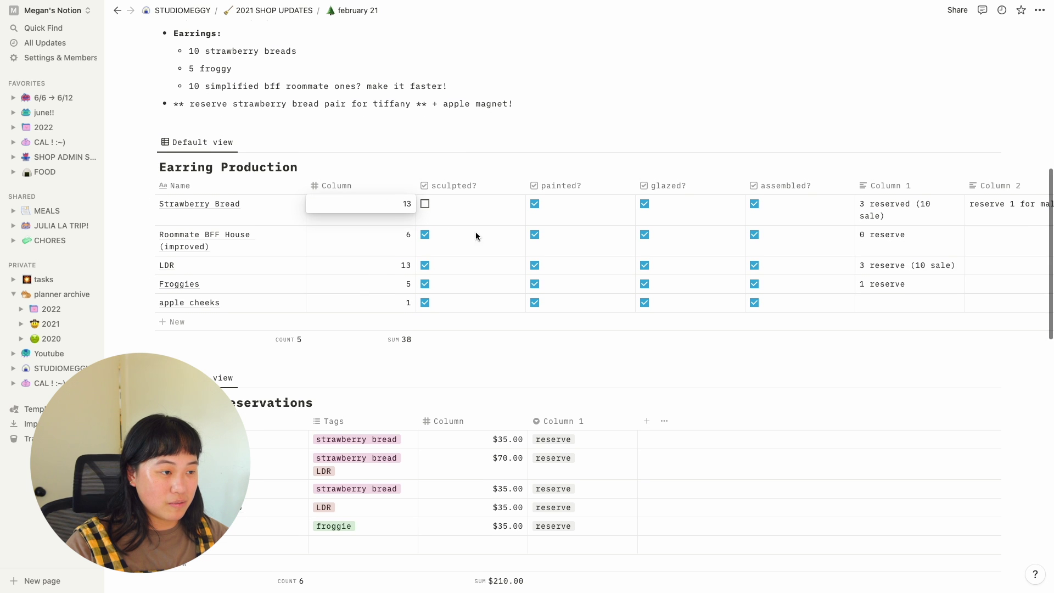
{"action": "key", "text": "Escape"}
{"action": "scroll", "coordinate": [403, 171], "scroll_direction": "up", "scroll_amount": 1}
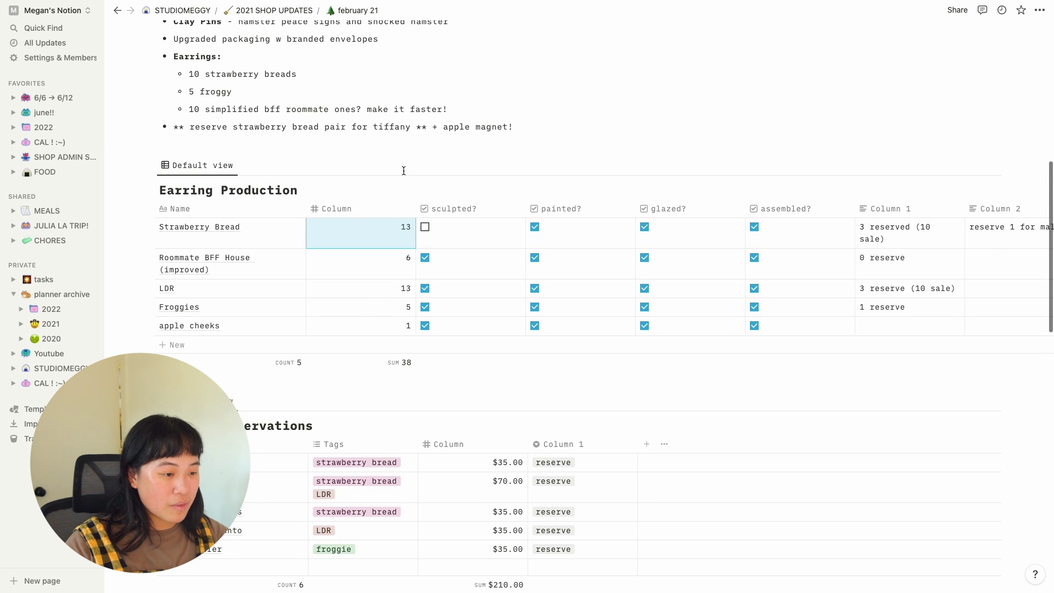
{"action": "scroll", "coordinate": [435, 245], "scroll_direction": "down", "scroll_amount": 5}
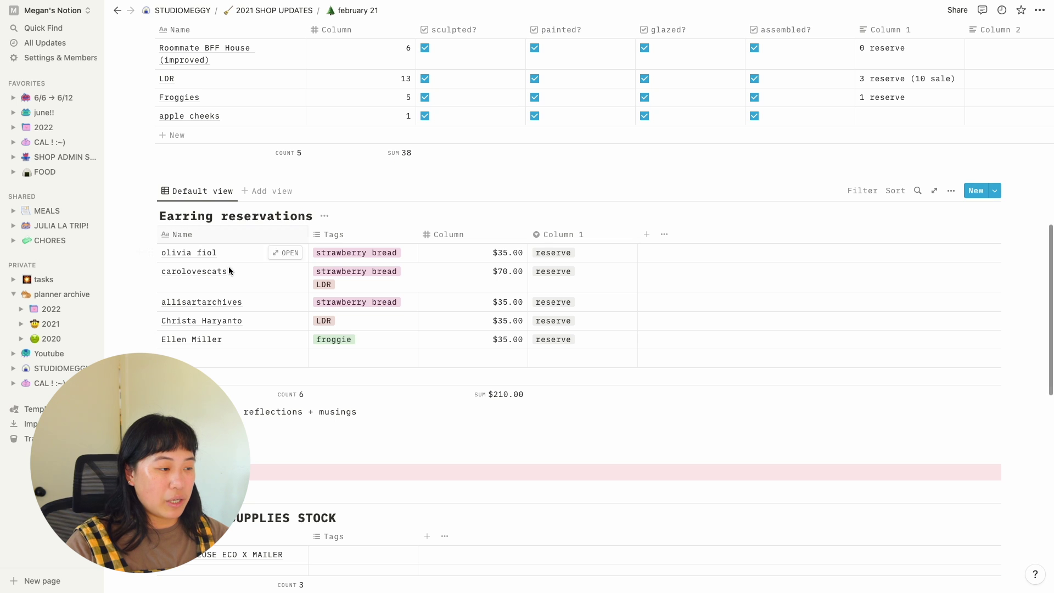
{"action": "scroll", "coordinate": [442, 340], "scroll_direction": "down", "scroll_amount": 10}
{"action": "scroll", "coordinate": [432, 334], "scroll_direction": "down", "scroll_amount": 1}
{"action": "left_click_drag", "start_coordinate": [177, 265], "coordinate": [519, 414]}
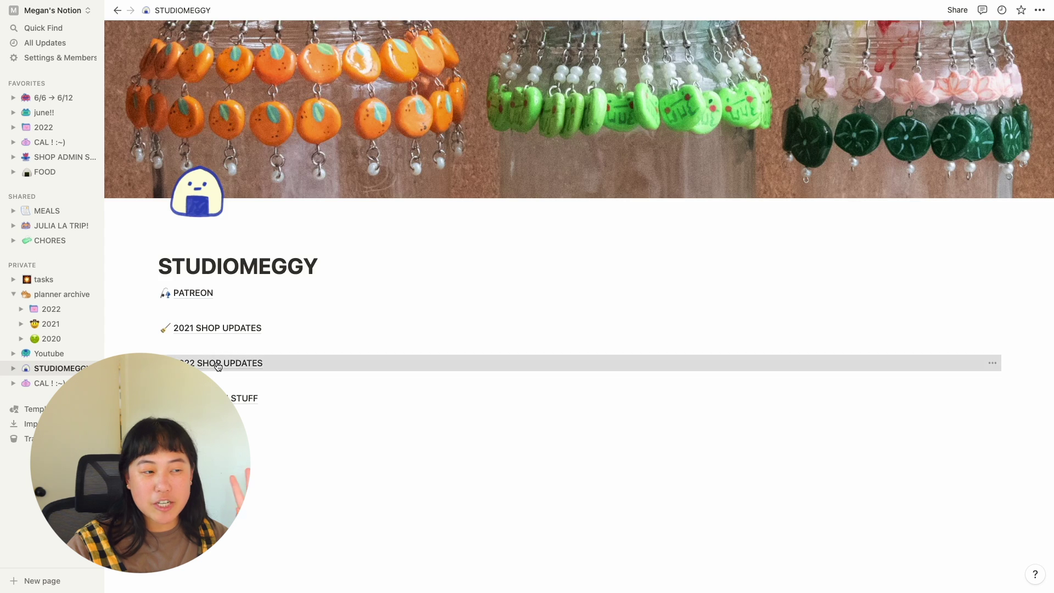
{"action": "left_click", "coordinate": [259, 366]}
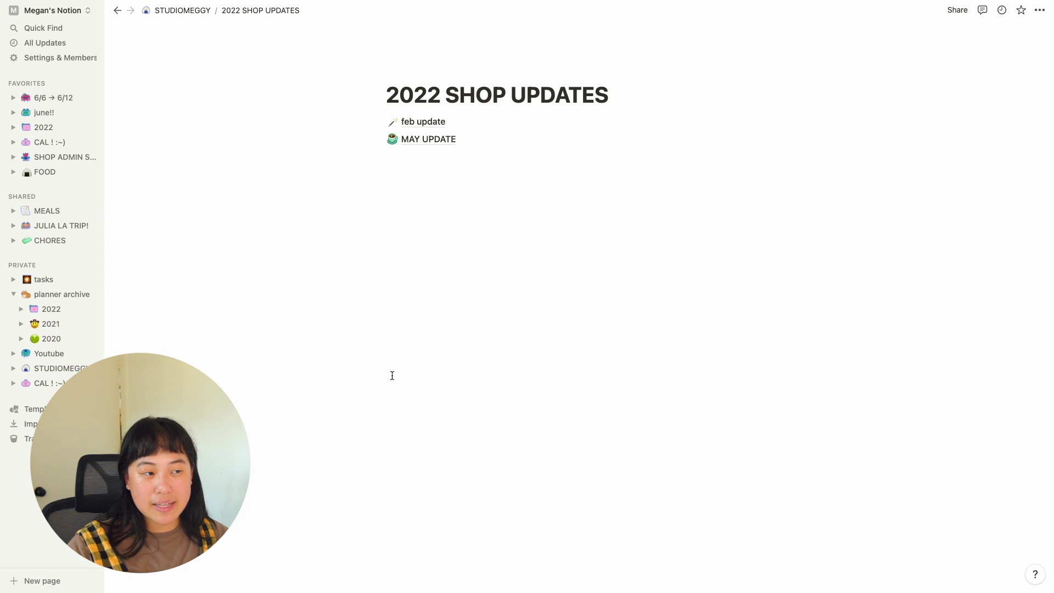
Open the MAY UPDATE page and scroll to its cost table and TO DO list
{"action": "left_click", "coordinate": [413, 139]}
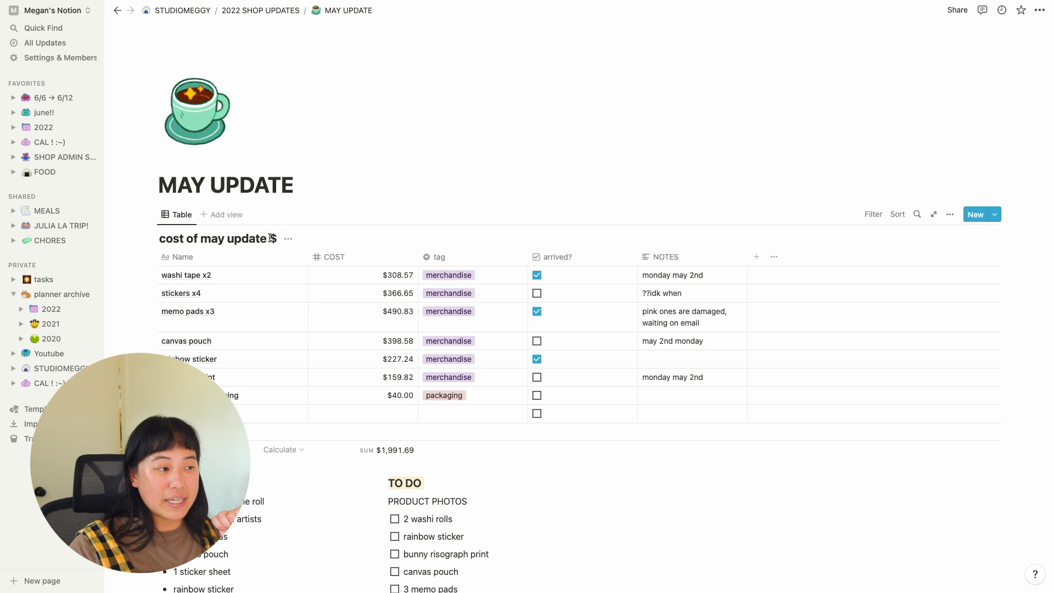
{"action": "scroll", "coordinate": [269, 236], "scroll_direction": "down", "scroll_amount": 2}
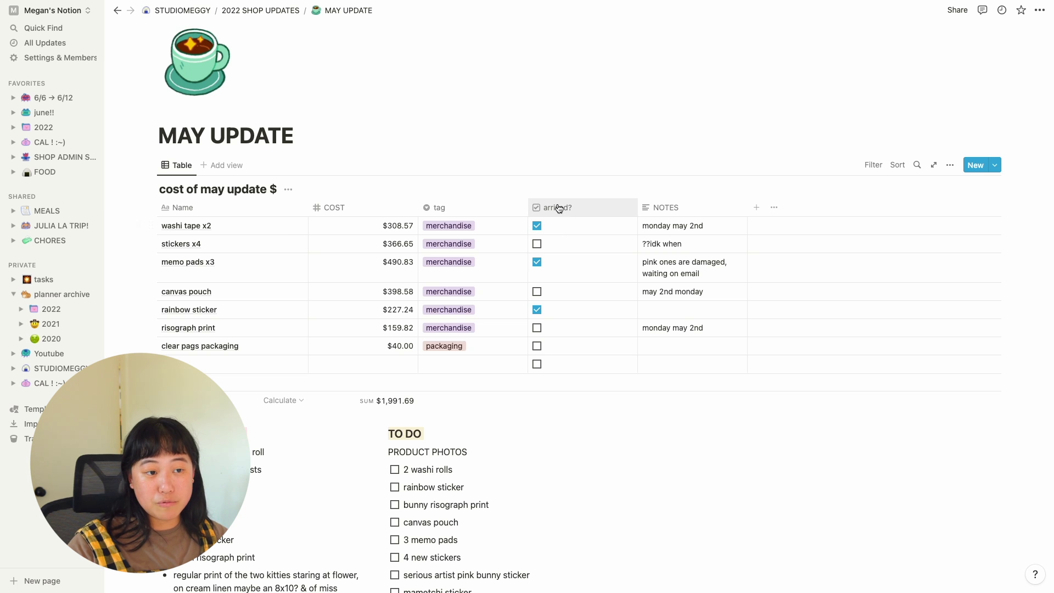
Add a Checkbox property to the cost of may update $ table named 'did it yet?'
{"action": "left_click", "coordinate": [756, 208]}
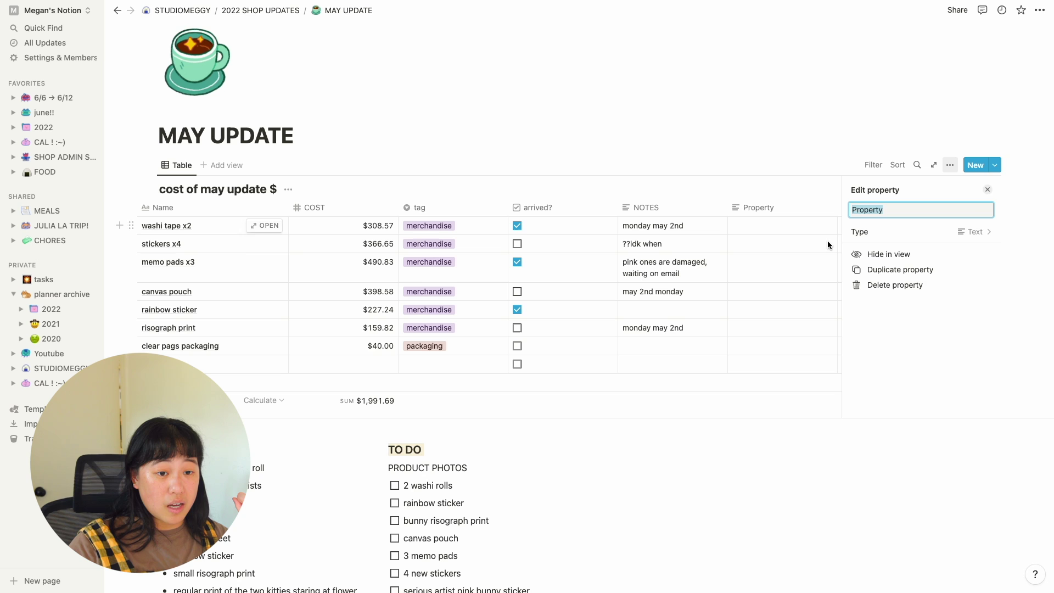
{"action": "left_click", "coordinate": [970, 231]}
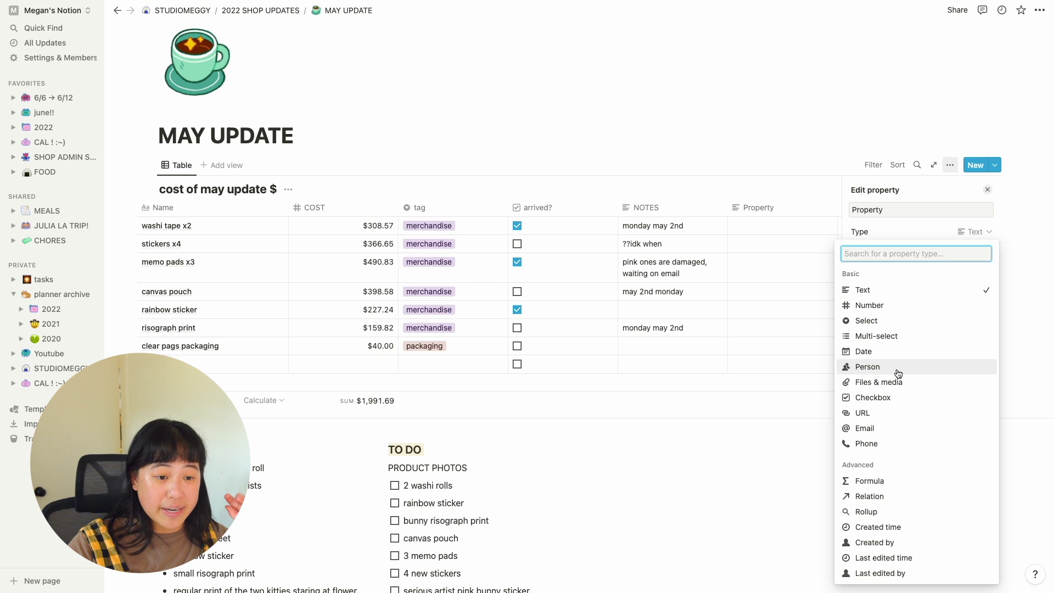
{"action": "left_click", "coordinate": [874, 397]}
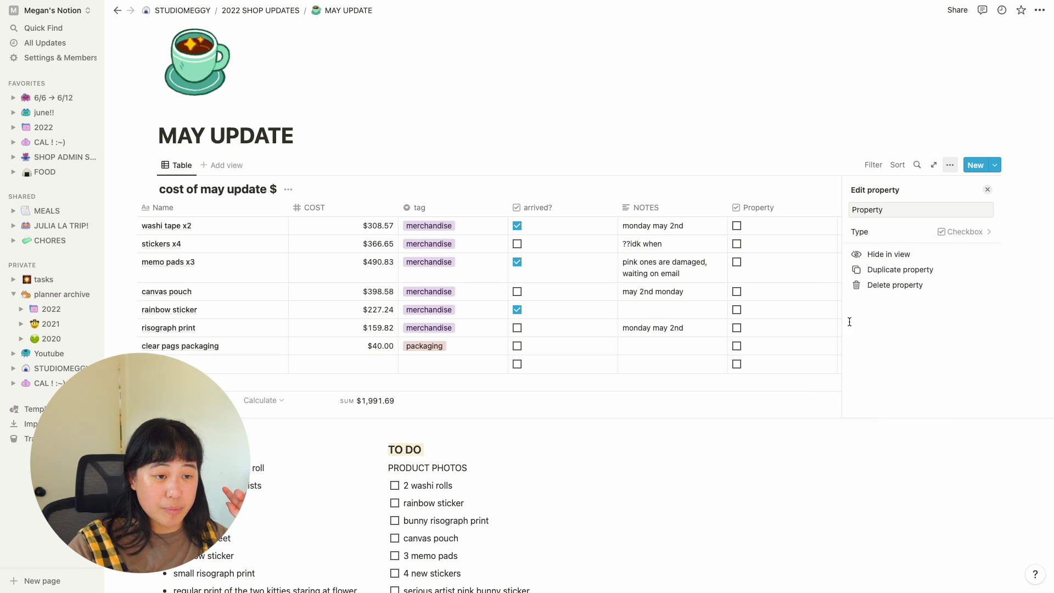
{"action": "left_click", "coordinate": [758, 208]}
{"action": "left_click", "coordinate": [776, 227]}
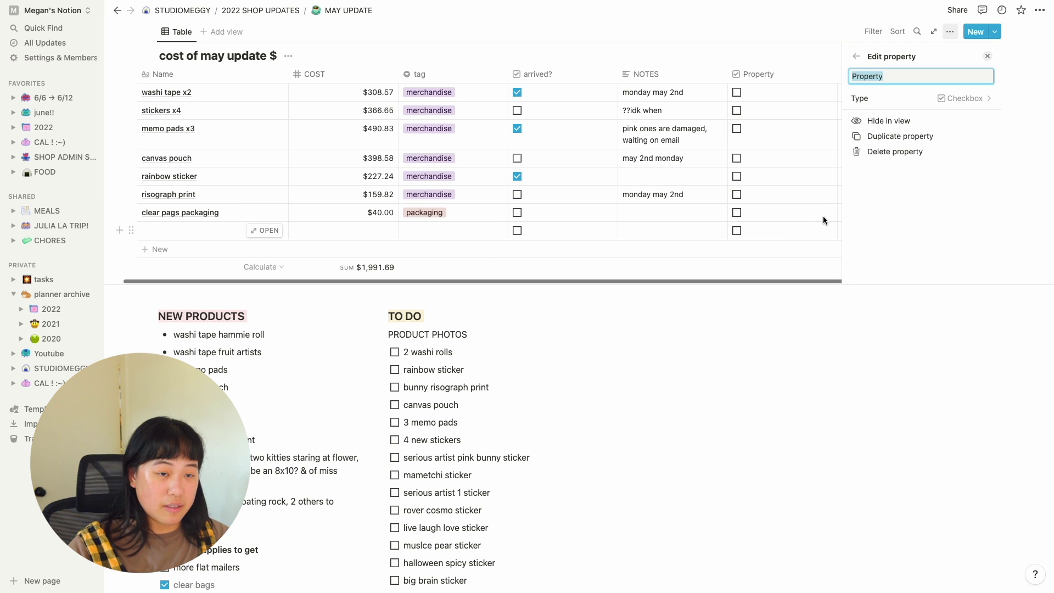
{"action": "type", "text": "d"}
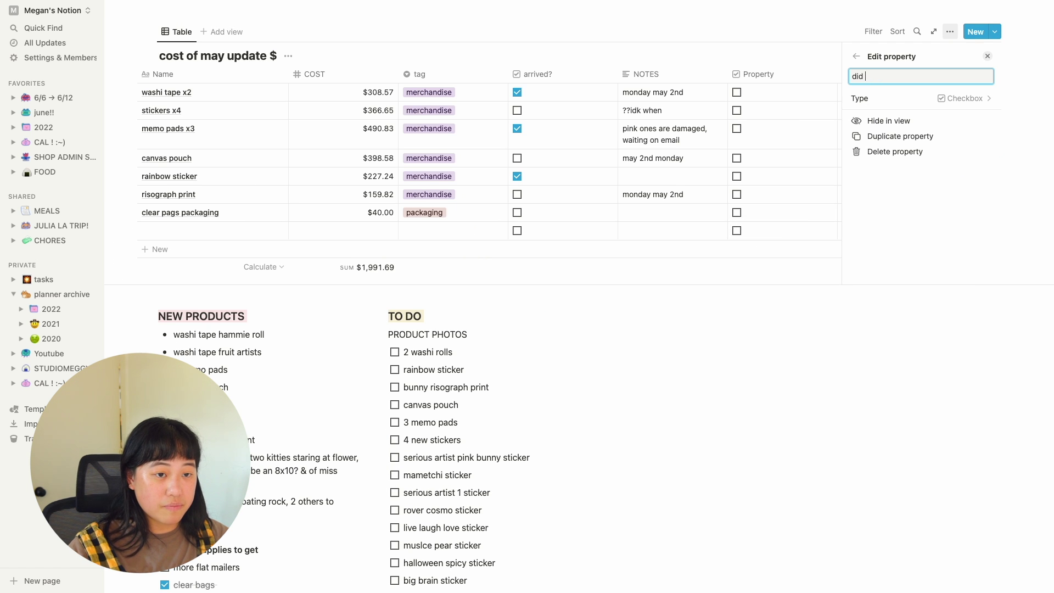
{"action": "type", "text": "it it yet?"}
{"action": "left_click_drag", "start_coordinate": [404, 370], "coordinate": [465, 370]}
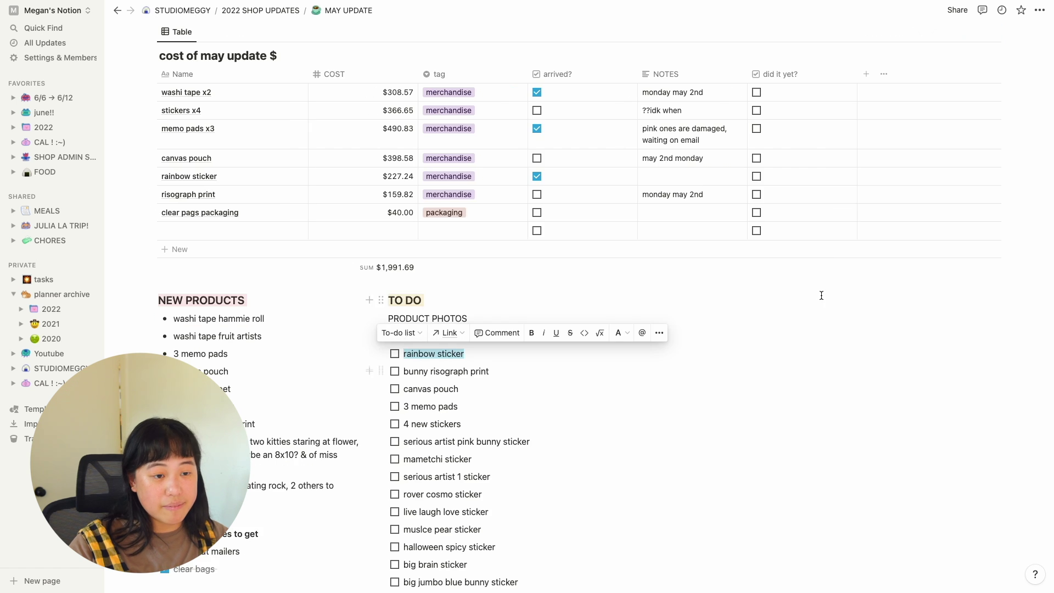
{"action": "scroll", "coordinate": [793, 290], "scroll_direction": "up", "scroll_amount": 3}
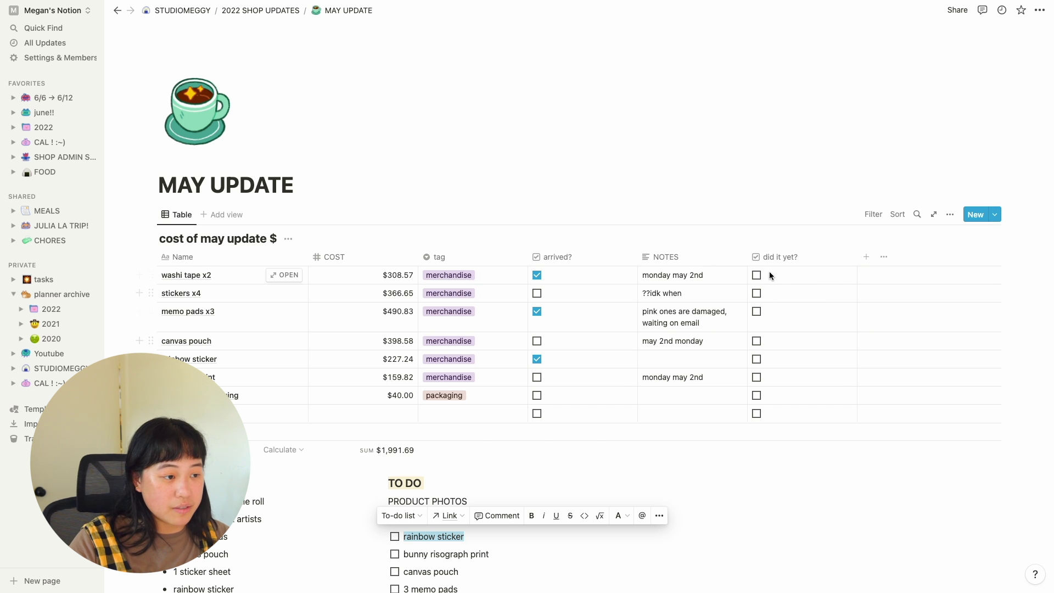
{"action": "scroll", "coordinate": [379, 383], "scroll_direction": "down", "scroll_amount": 3}
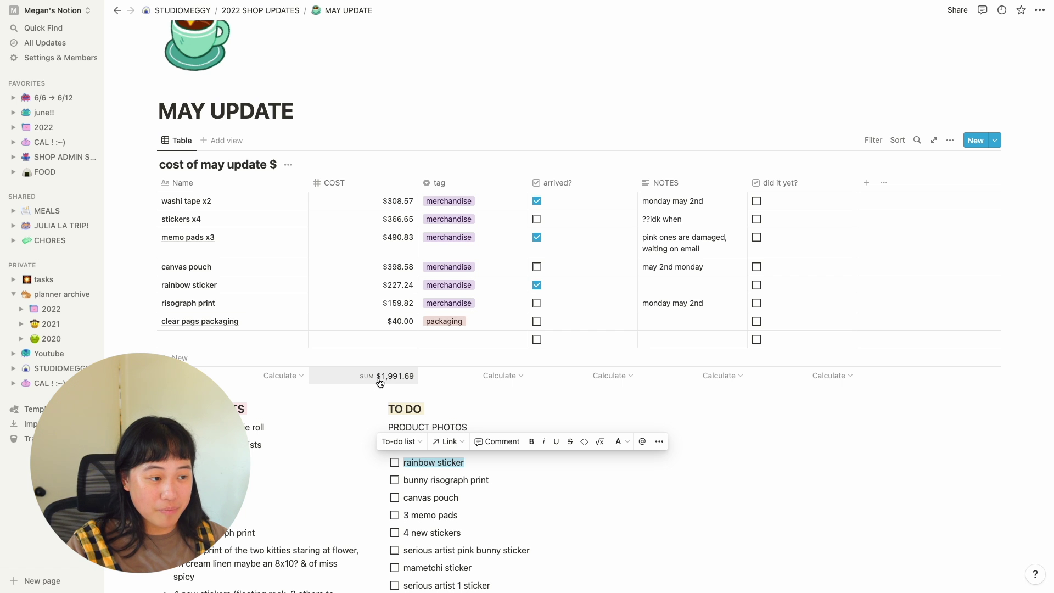
{"action": "left_click", "coordinate": [378, 371]}
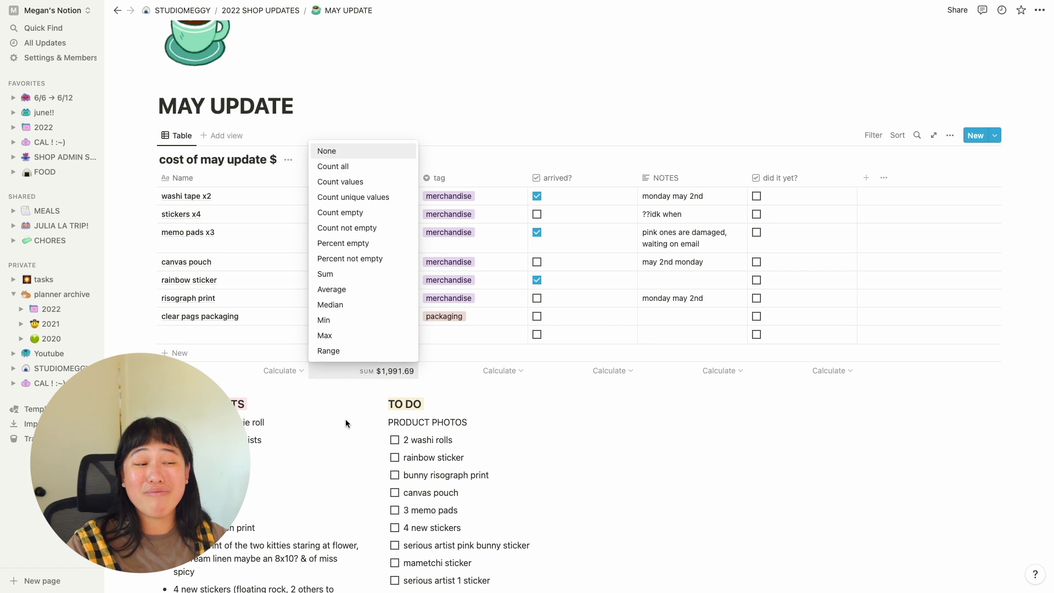
{"action": "left_click", "coordinate": [344, 419]}
{"action": "scroll", "coordinate": [352, 419], "scroll_direction": "down", "scroll_amount": 3}
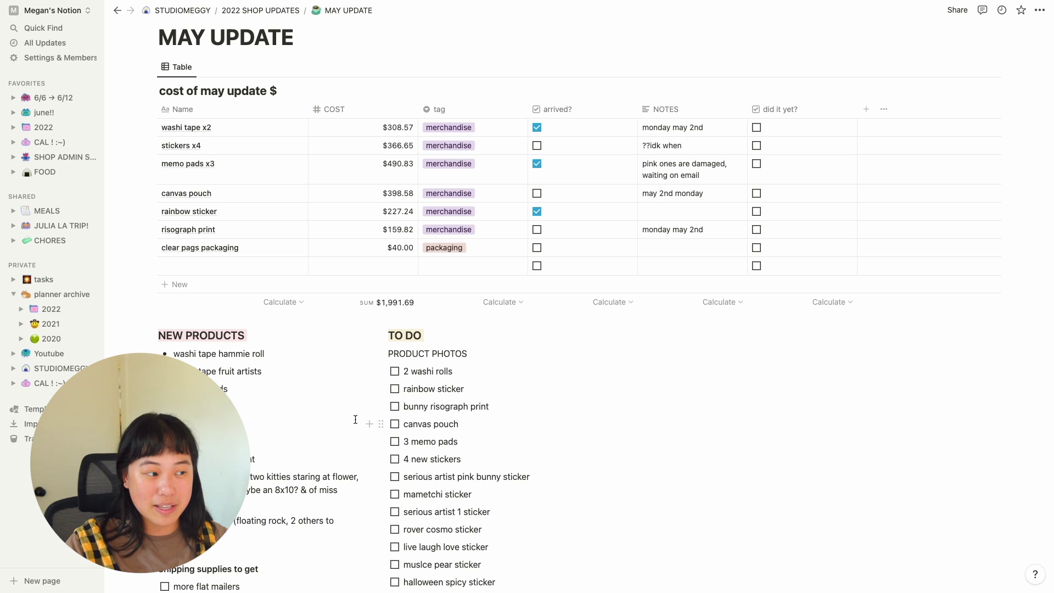
{"action": "scroll", "coordinate": [355, 419], "scroll_direction": "down", "scroll_amount": 3}
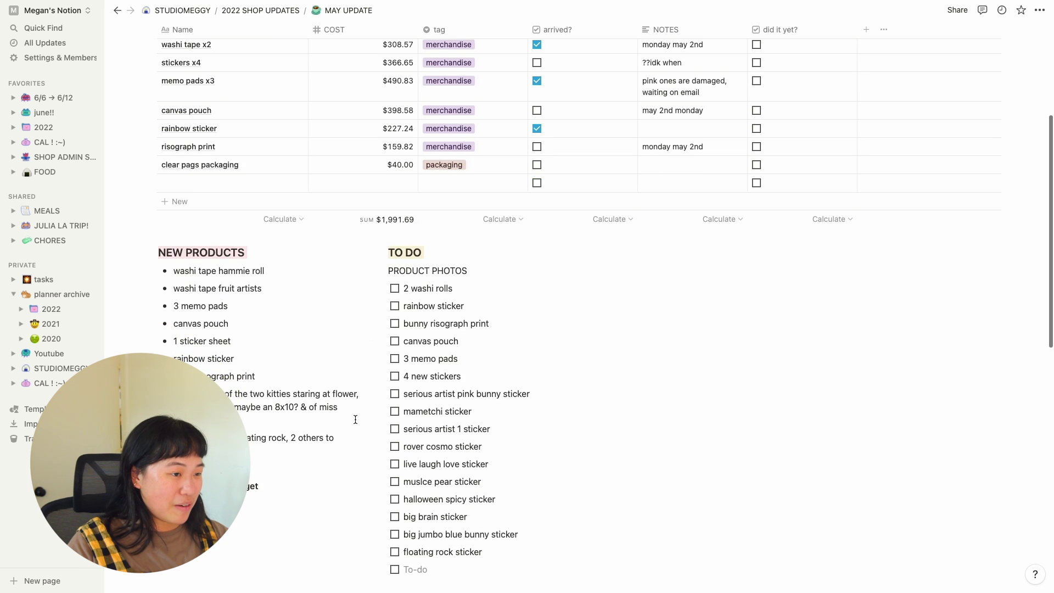
{"action": "scroll", "coordinate": [355, 420], "scroll_direction": "down", "scroll_amount": 5}
{"action": "scroll", "coordinate": [355, 419], "scroll_direction": "up", "scroll_amount": 3}
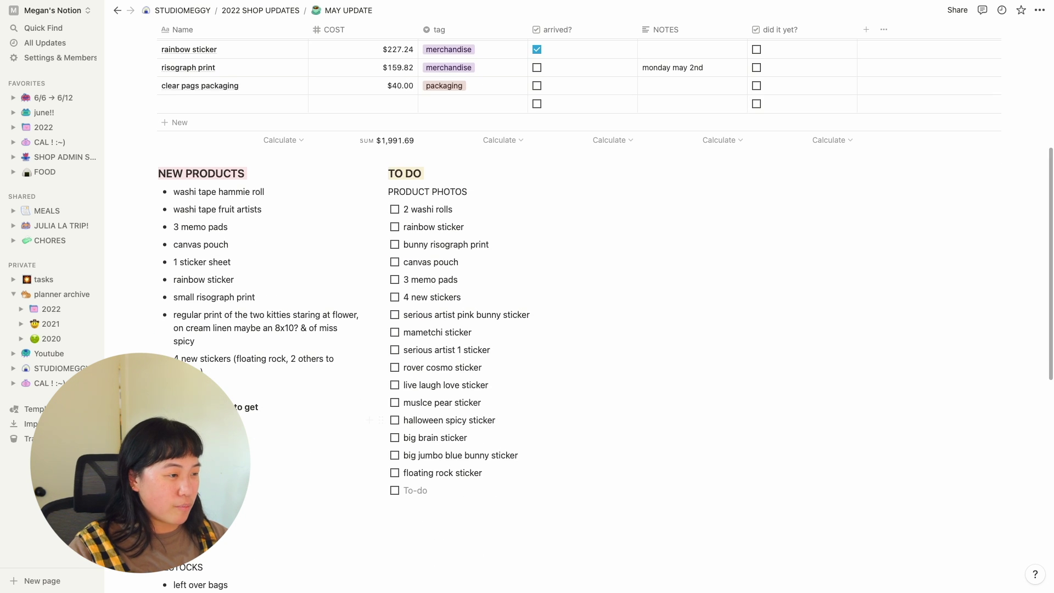
{"action": "left_click_drag", "start_coordinate": [216, 370], "coordinate": [275, 276]}
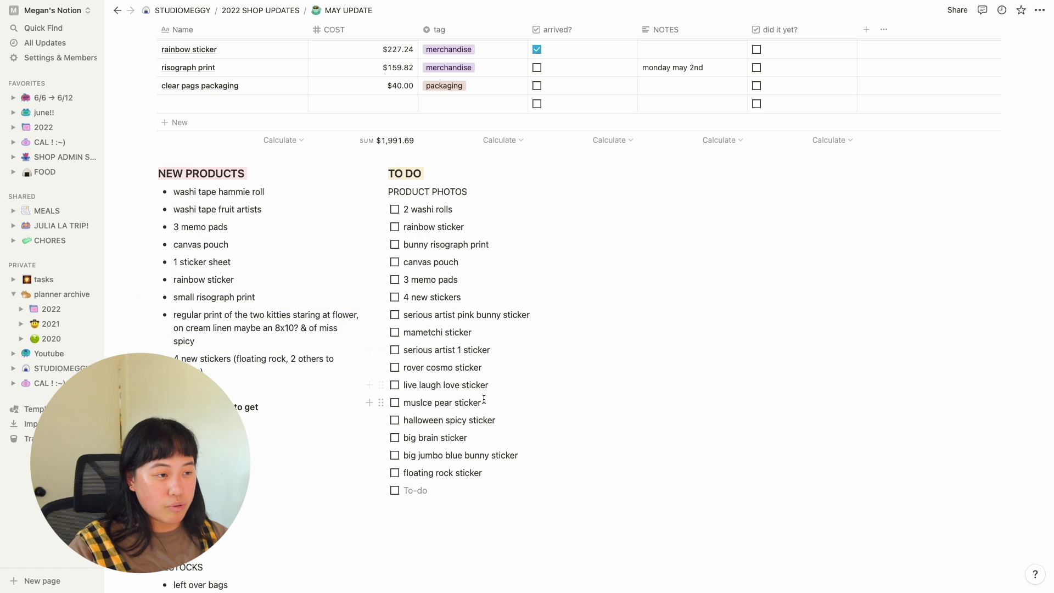
{"action": "scroll", "coordinate": [483, 403], "scroll_direction": "down", "scroll_amount": 5}
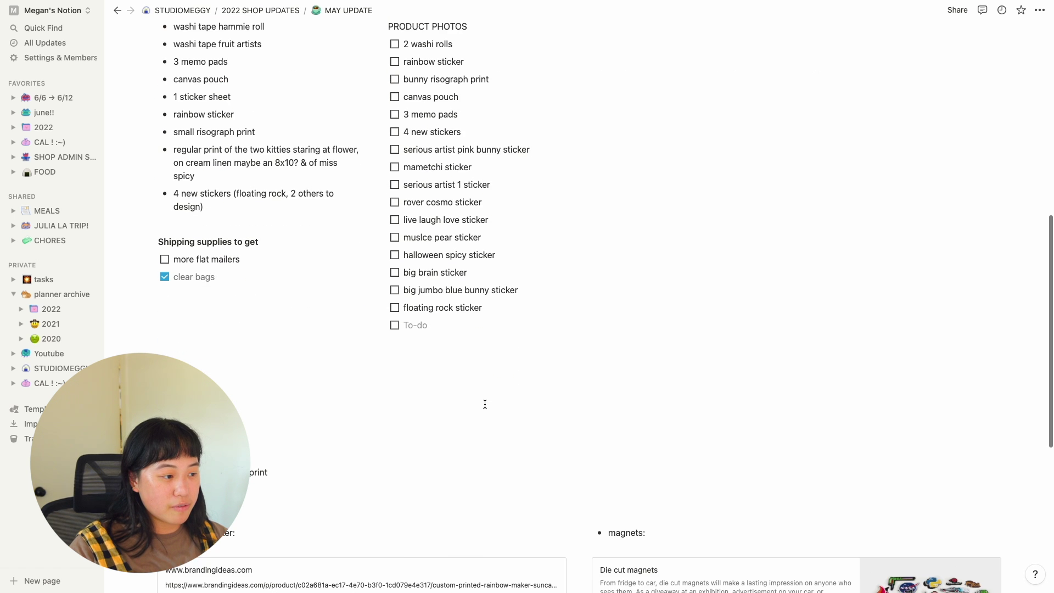
Scroll through the RESTOCKS and MANUS lists, clicking into the window sticker bullet
{"action": "scroll", "coordinate": [485, 404], "scroll_direction": "down", "scroll_amount": 5}
{"action": "scroll", "coordinate": [486, 408], "scroll_direction": "down", "scroll_amount": 1}
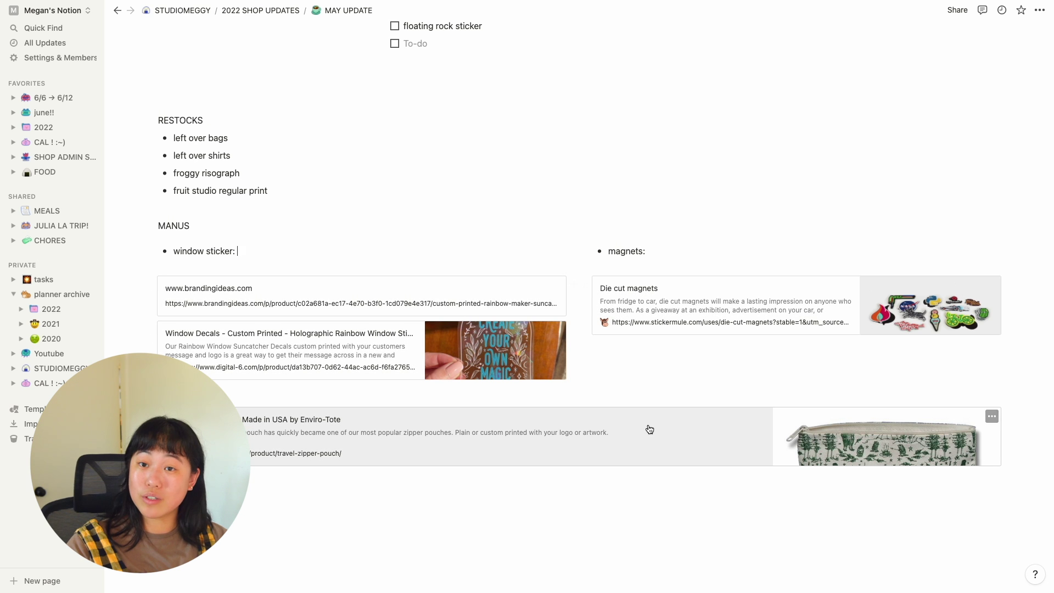
{"action": "scroll", "coordinate": [353, 303], "scroll_direction": "up", "scroll_amount": 4}
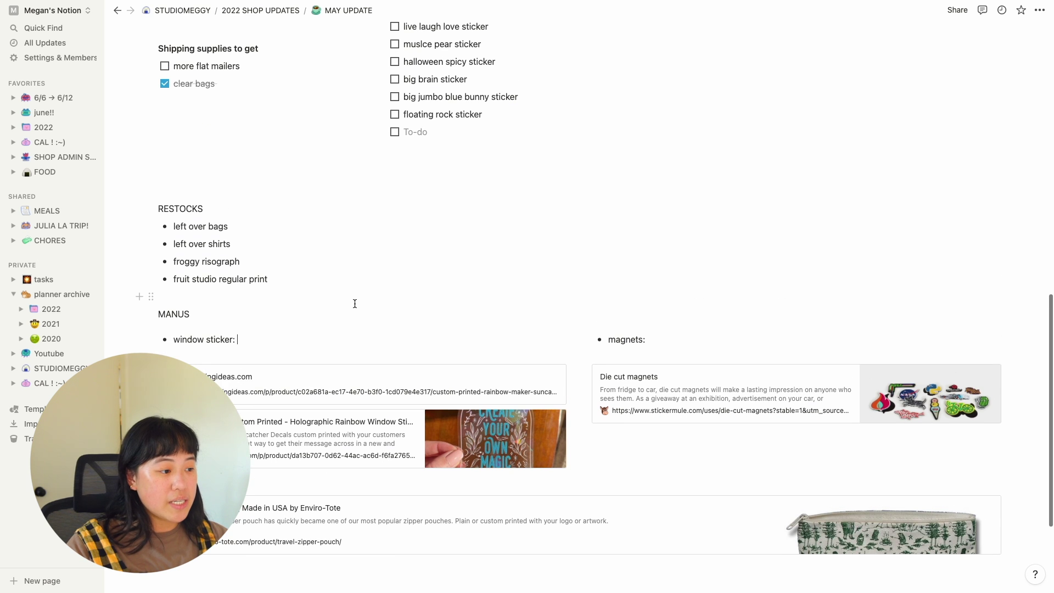
{"action": "left_click", "coordinate": [516, 369]}
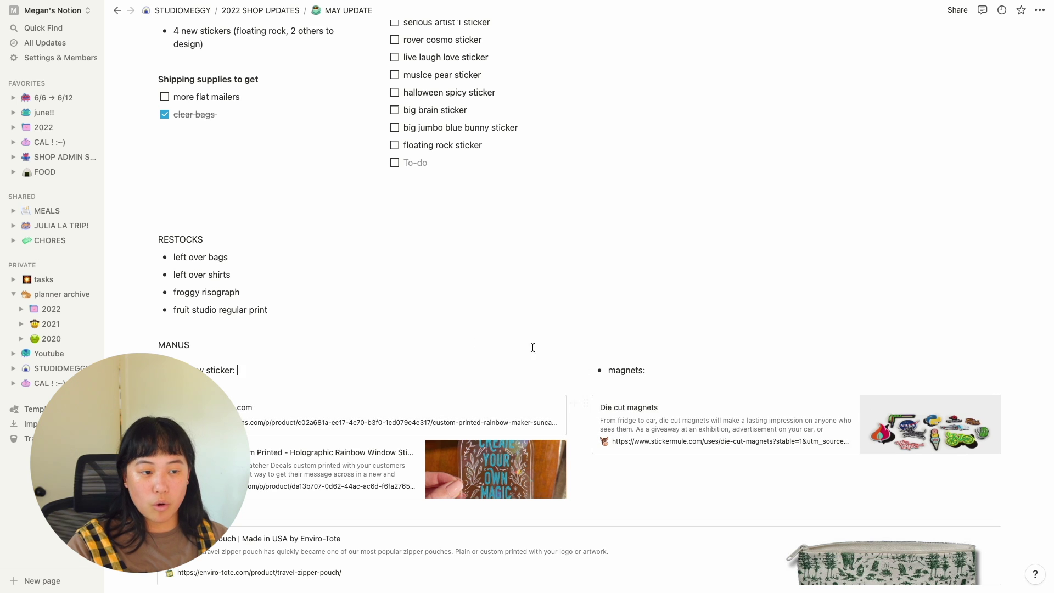
{"action": "scroll", "coordinate": [452, 344], "scroll_direction": "down", "scroll_amount": 3}
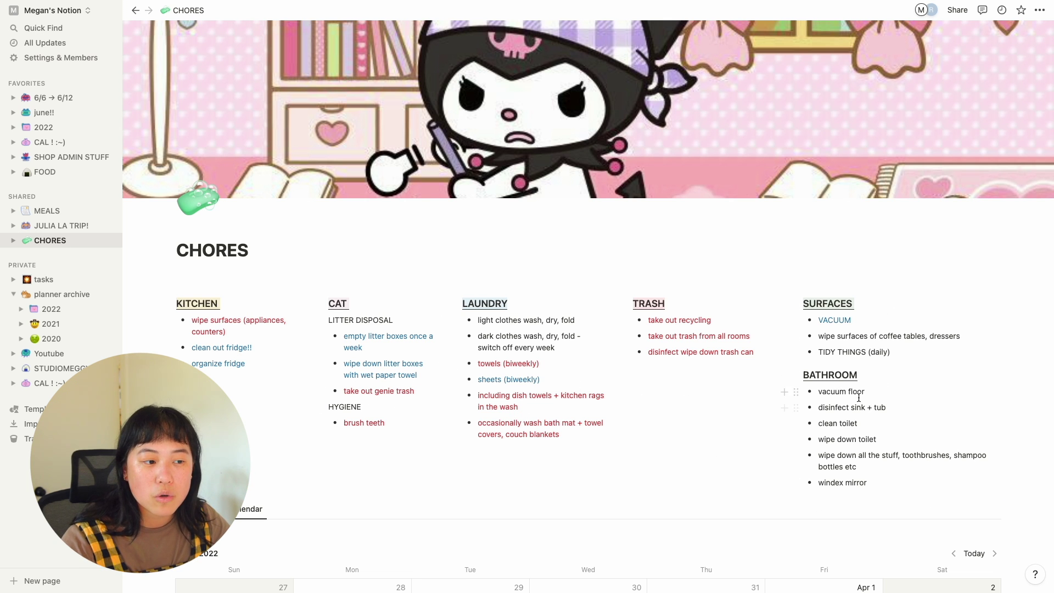
{"action": "left_click_drag", "start_coordinate": [860, 397], "coordinate": [887, 407]}
{"action": "left_click", "coordinate": [902, 390]}
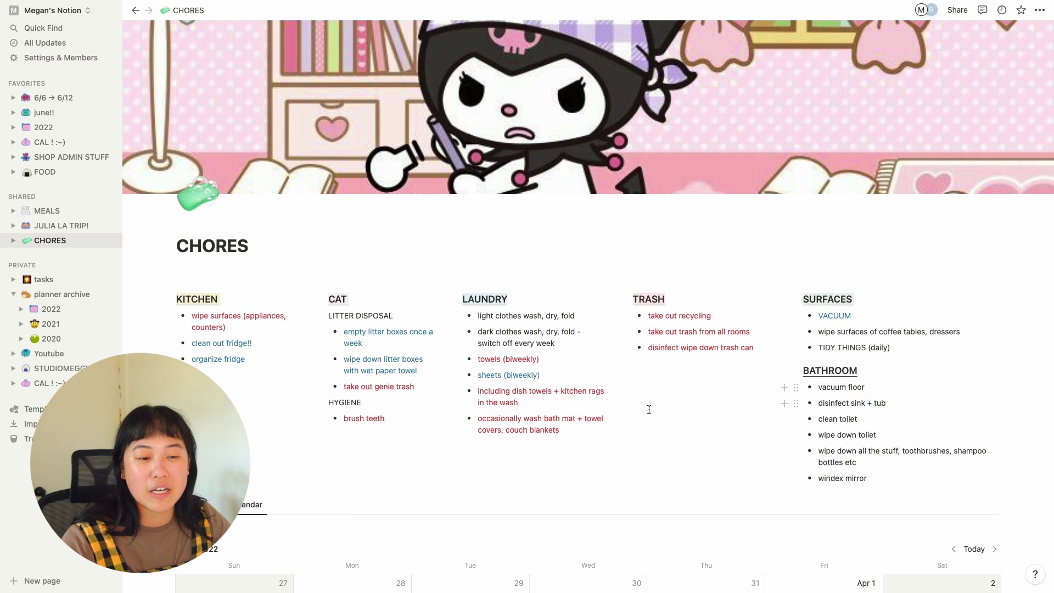
{"action": "scroll", "coordinate": [615, 423], "scroll_direction": "up", "scroll_amount": 1}
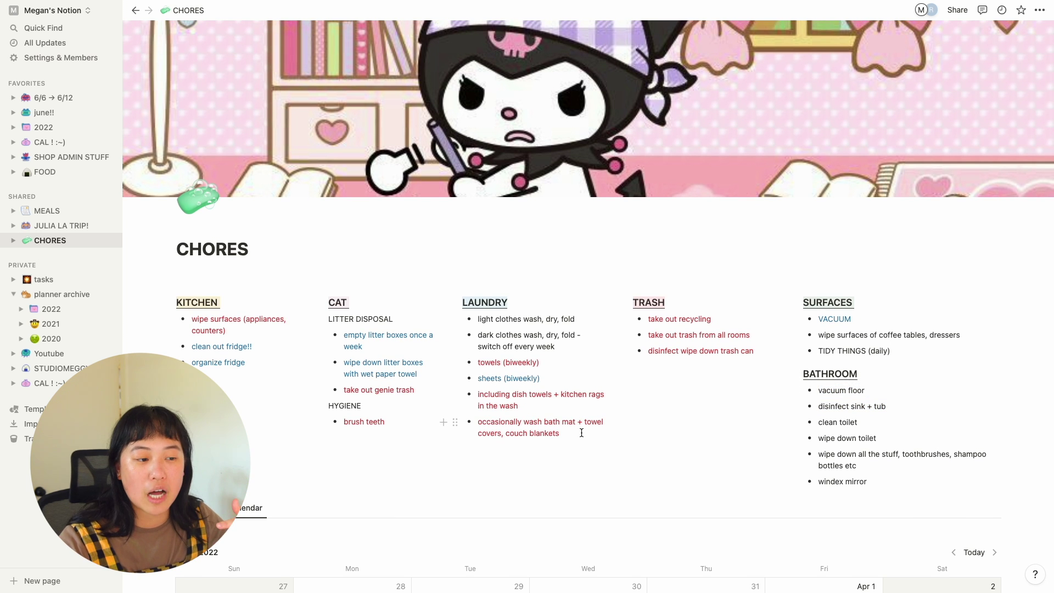
{"action": "scroll", "coordinate": [582, 433], "scroll_direction": "up", "scroll_amount": 1}
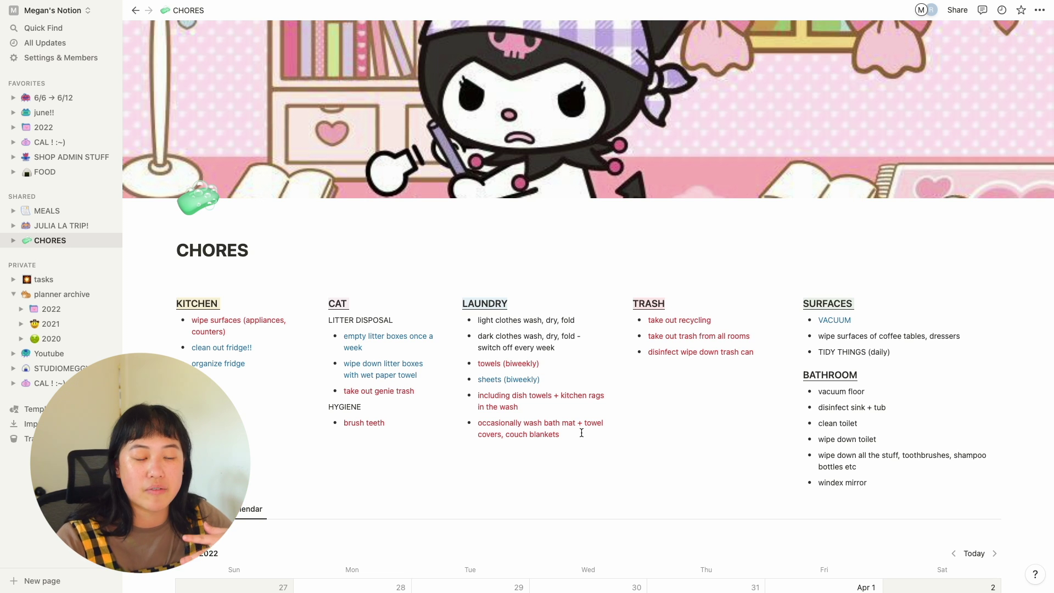
{"action": "scroll", "coordinate": [581, 433], "scroll_direction": "down", "scroll_amount": 10}
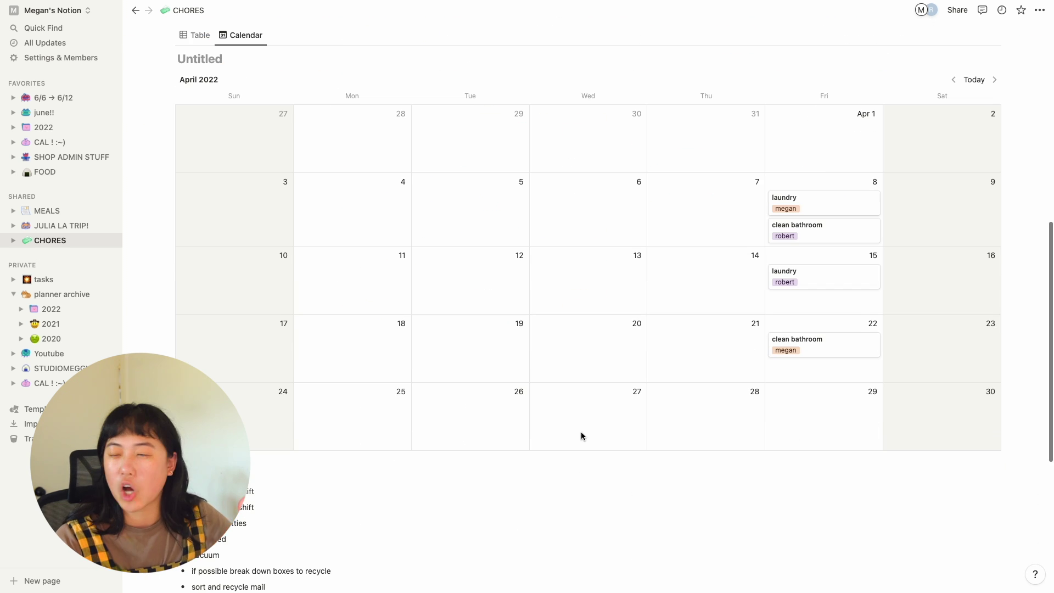
{"action": "scroll", "coordinate": [581, 435], "scroll_direction": "up", "scroll_amount": 3}
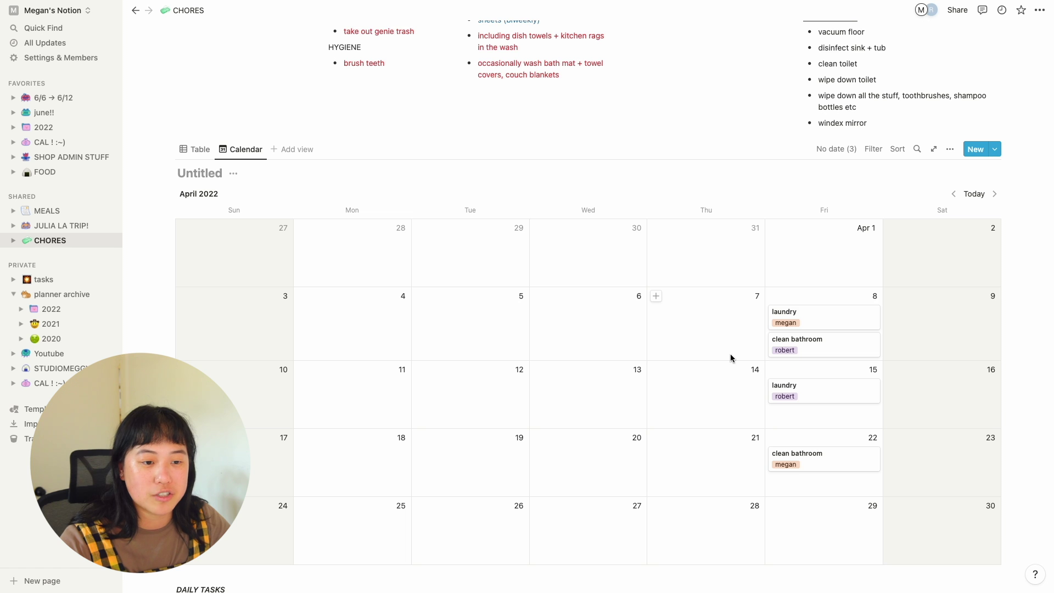
{"action": "scroll", "coordinate": [730, 358], "scroll_direction": "up", "scroll_amount": 2}
{"action": "scroll", "coordinate": [731, 358], "scroll_direction": "down", "scroll_amount": 2}
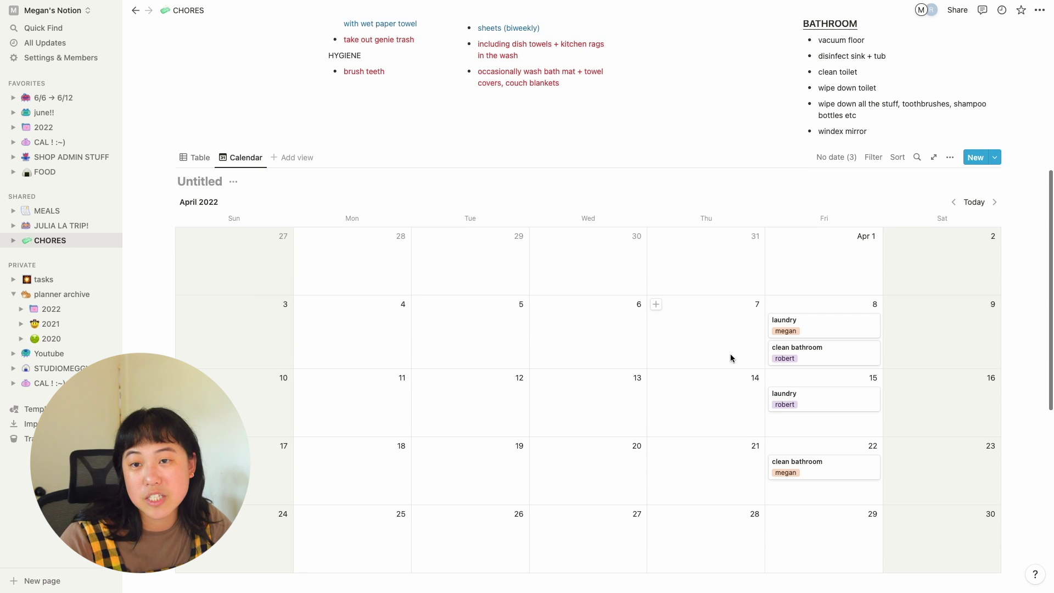
{"action": "scroll", "coordinate": [730, 358], "scroll_direction": "up", "scroll_amount": 1}
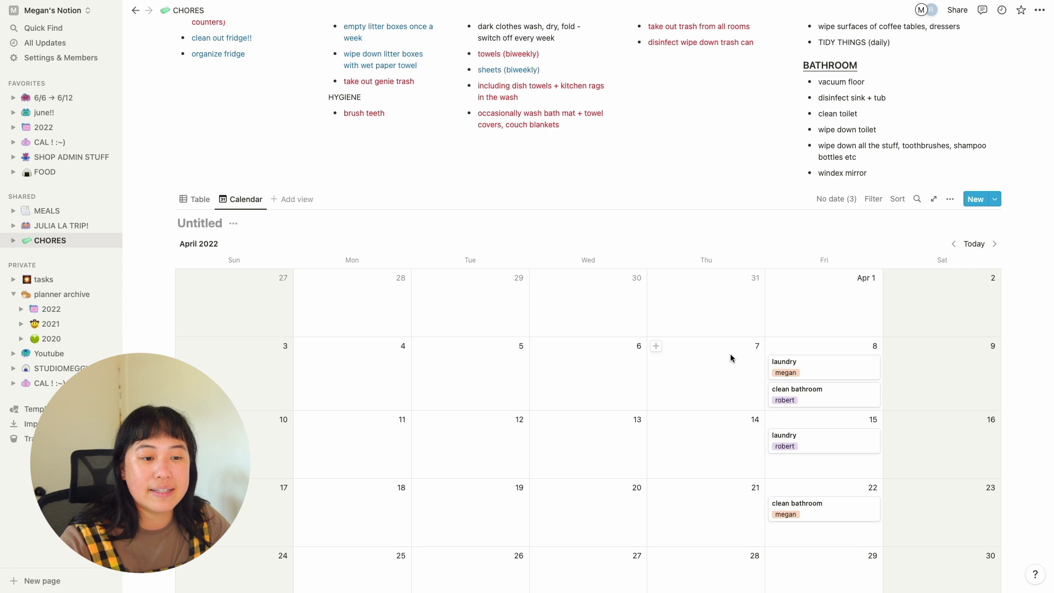
{"action": "scroll", "coordinate": [730, 358], "scroll_direction": "up", "scroll_amount": 8}
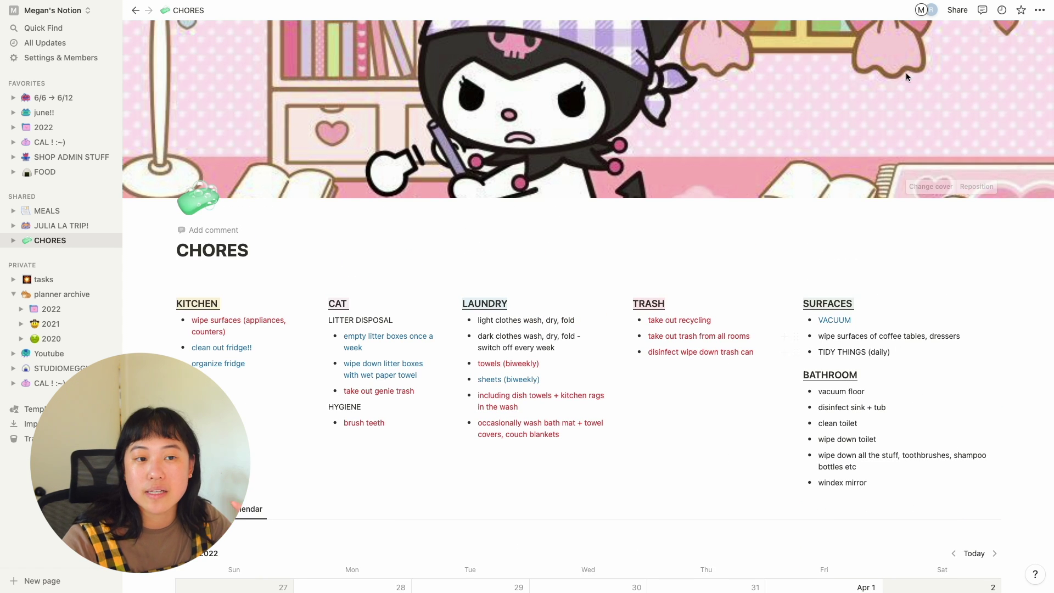
{"action": "mouse_move", "coordinate": [928, 20]}
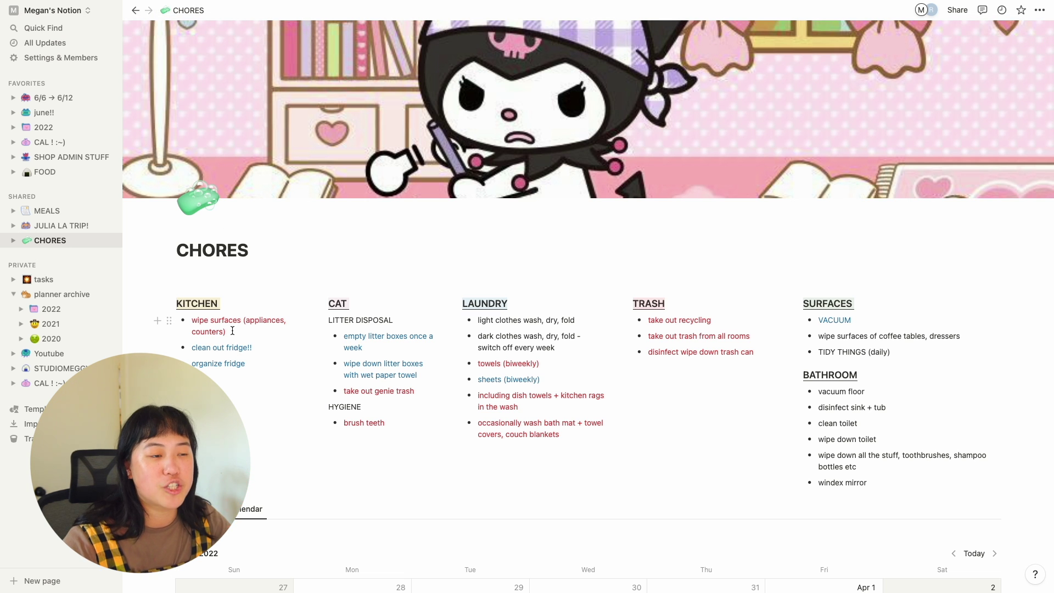
Open the MEALS page and look over its meal ideas list
{"action": "left_click", "coordinate": [42, 211]}
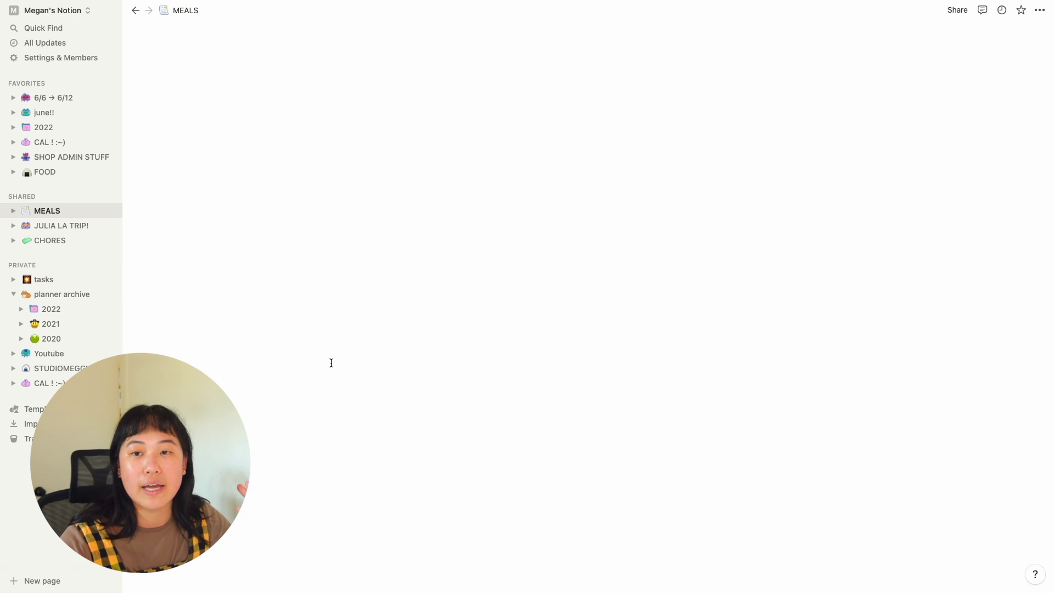
{"action": "scroll", "coordinate": [332, 367], "scroll_direction": "down", "scroll_amount": 7}
{"action": "scroll", "coordinate": [333, 368], "scroll_direction": "up", "scroll_amount": 7}
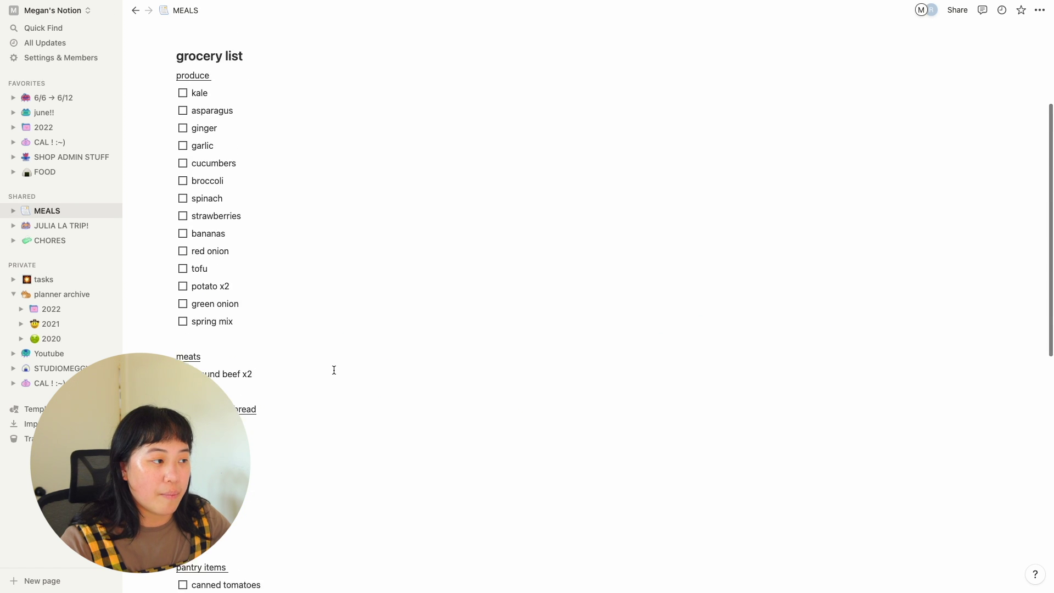
{"action": "scroll", "coordinate": [333, 368], "scroll_direction": "down", "scroll_amount": 12}
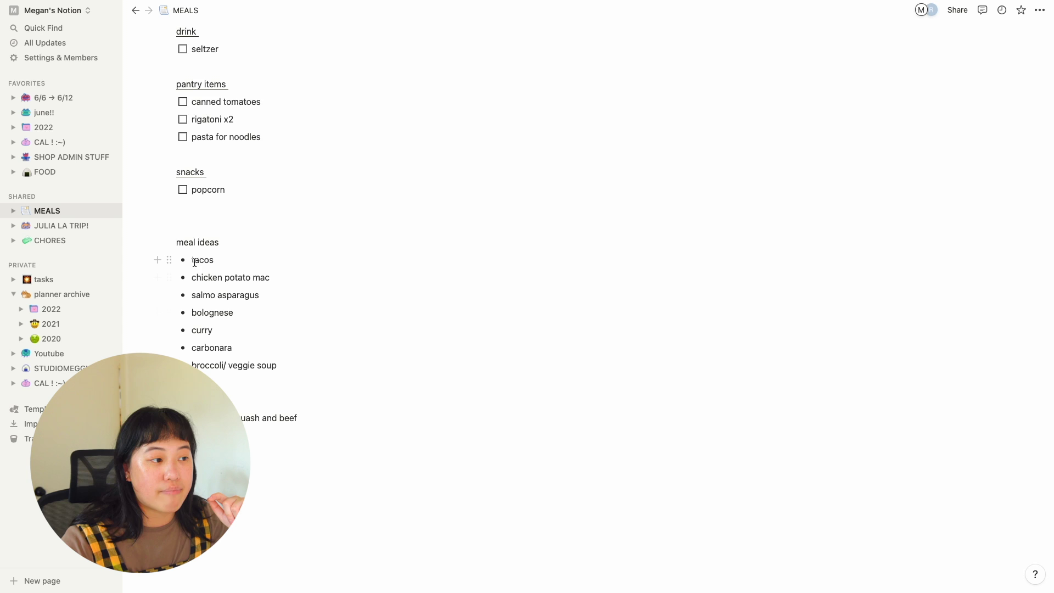
{"action": "left_click_drag", "start_coordinate": [195, 260], "coordinate": [370, 416]}
{"action": "left_click", "coordinate": [338, 392]}
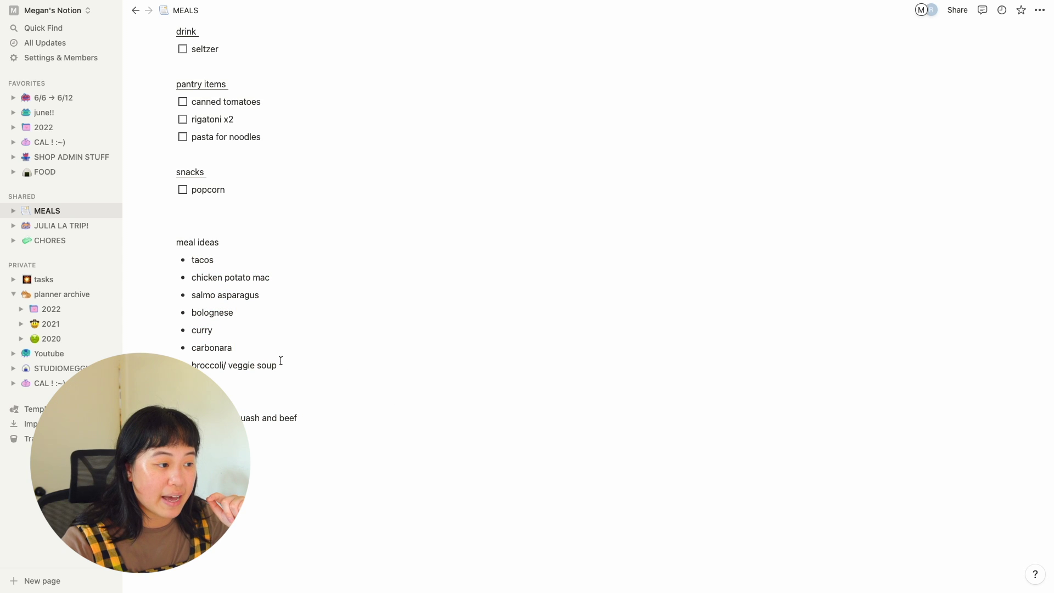
Delete the empty line in the meal ideas list and add a new line after the last idea
{"action": "left_click", "coordinate": [248, 395]}
{"action": "key", "text": "BackSpace"}
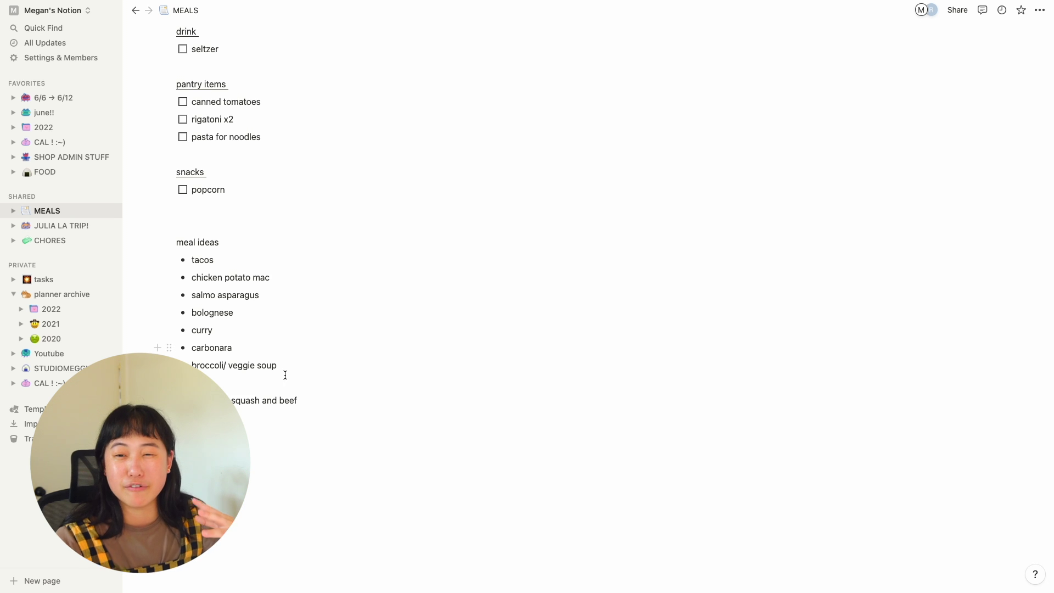
{"action": "scroll", "coordinate": [285, 375], "scroll_direction": "up", "scroll_amount": 2}
{"action": "left_click", "coordinate": [311, 455]}
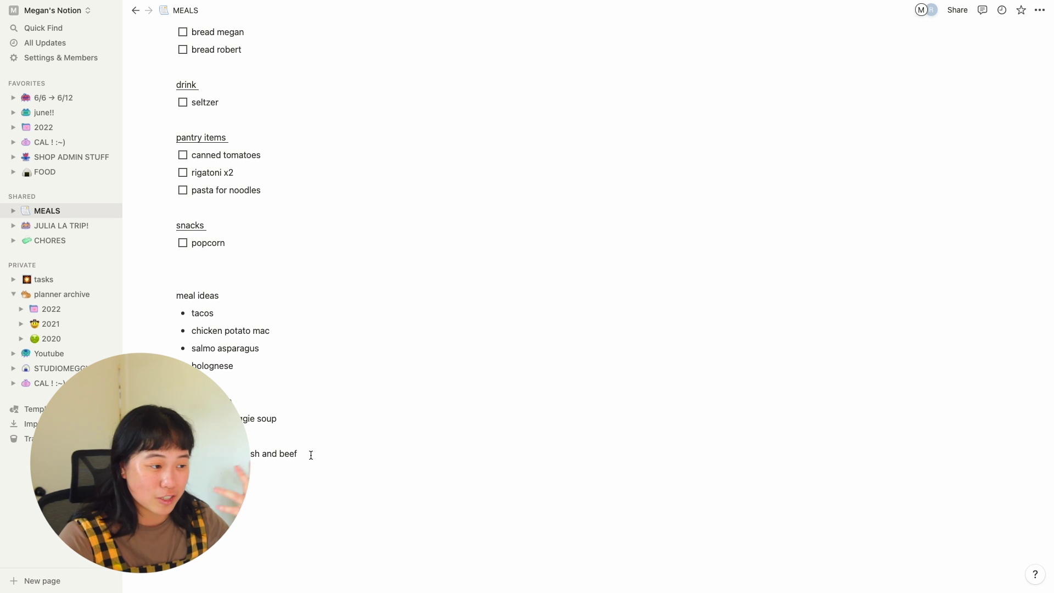
{"action": "key", "text": "Return"}
{"action": "scroll", "coordinate": [615, 297], "scroll_direction": "up", "scroll_amount": 12}
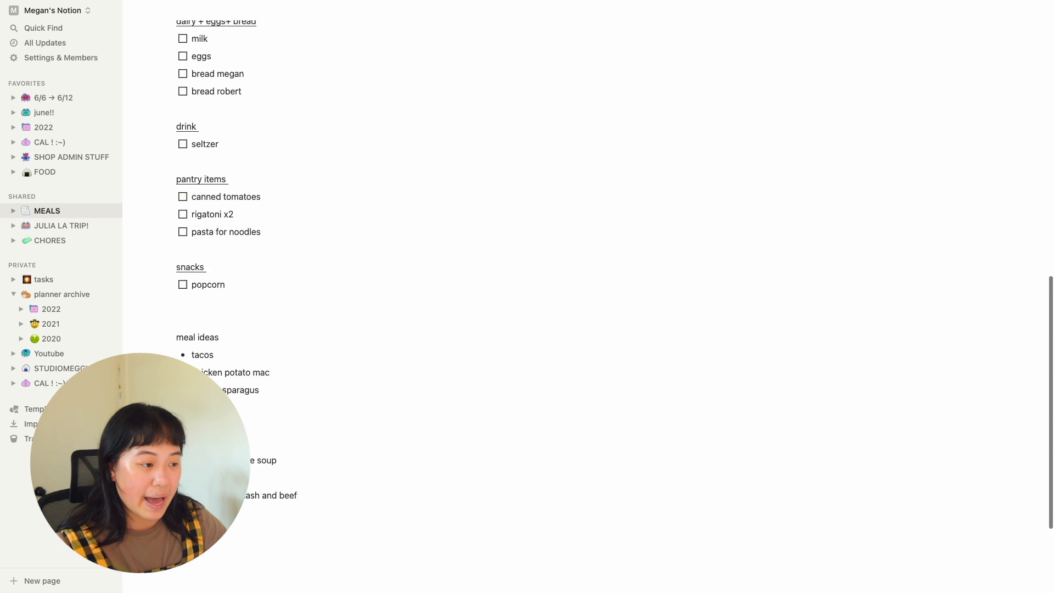
{"action": "scroll", "coordinate": [314, 455], "scroll_direction": "up", "scroll_amount": 5}
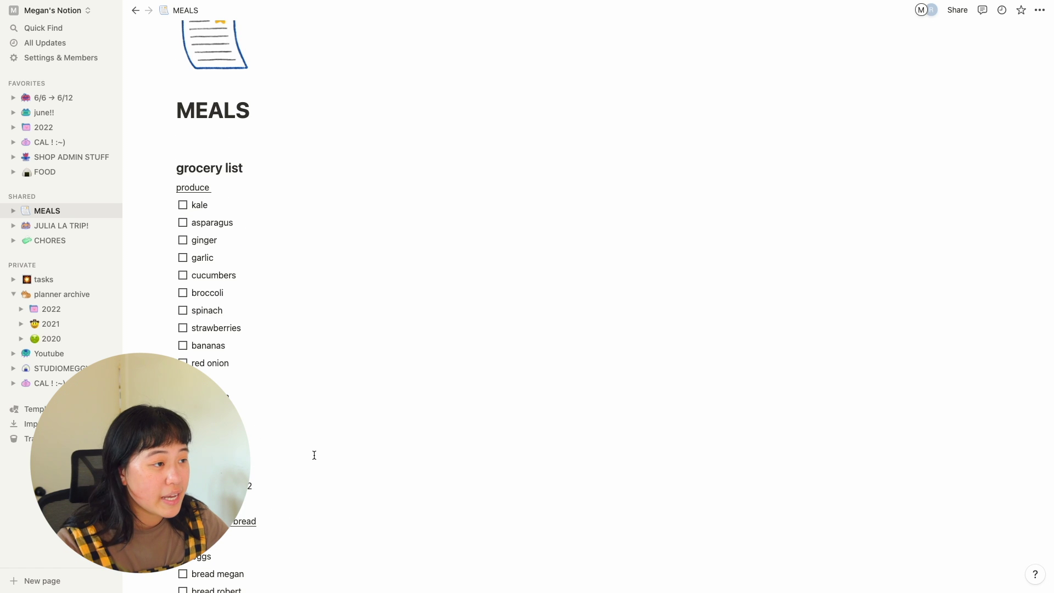
{"action": "scroll", "coordinate": [314, 455], "scroll_direction": "down", "scroll_amount": 3}
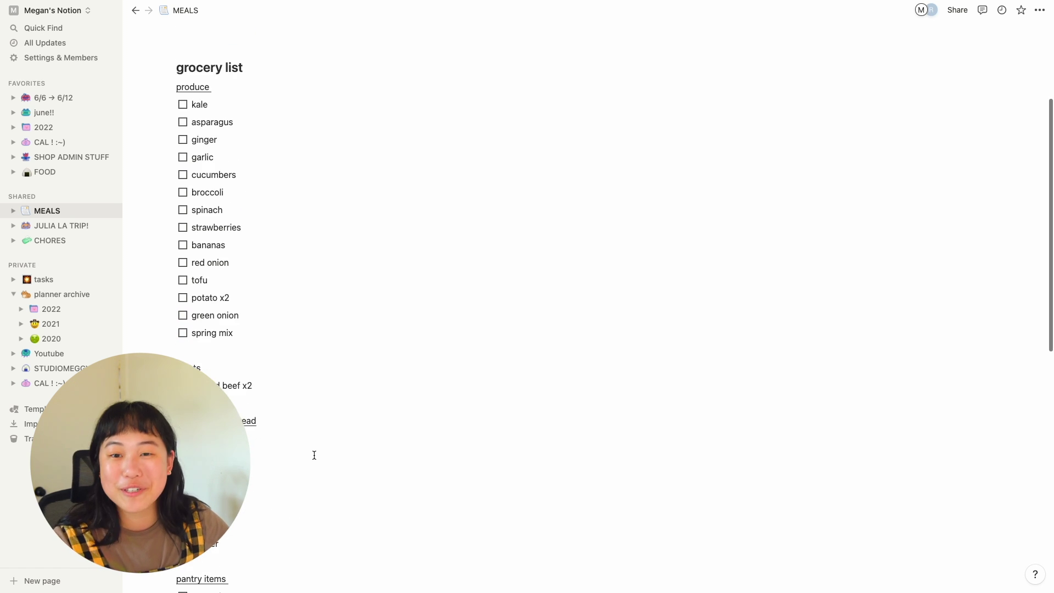
{"action": "scroll", "coordinate": [314, 455], "scroll_direction": "up", "scroll_amount": 4}
{"action": "scroll", "coordinate": [314, 455], "scroll_direction": "up", "scroll_amount": 2}
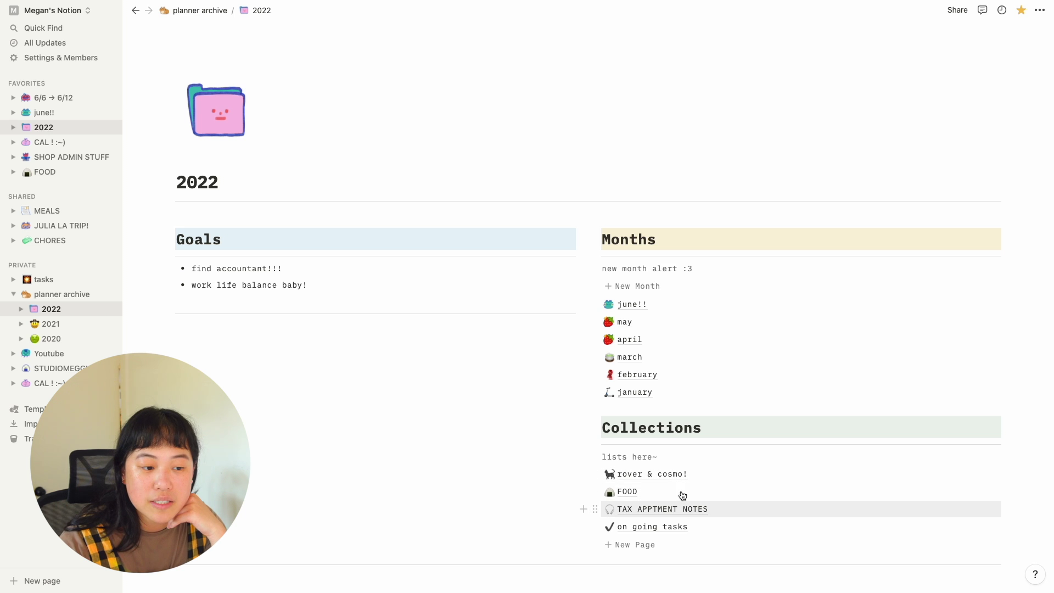
{"action": "left_click", "coordinate": [669, 474]}
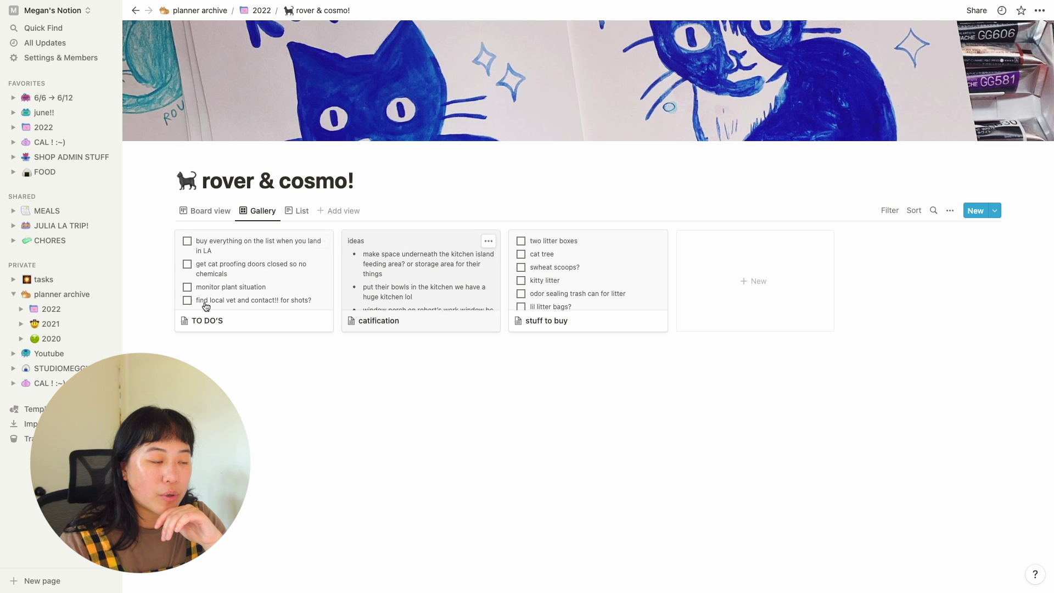
{"action": "left_click", "coordinate": [531, 297]}
{"action": "scroll", "coordinate": [409, 424], "scroll_direction": "down", "scroll_amount": 1}
{"action": "scroll", "coordinate": [412, 425], "scroll_direction": "up", "scroll_amount": 1}
{"action": "scroll", "coordinate": [412, 423], "scroll_direction": "down", "scroll_amount": 1}
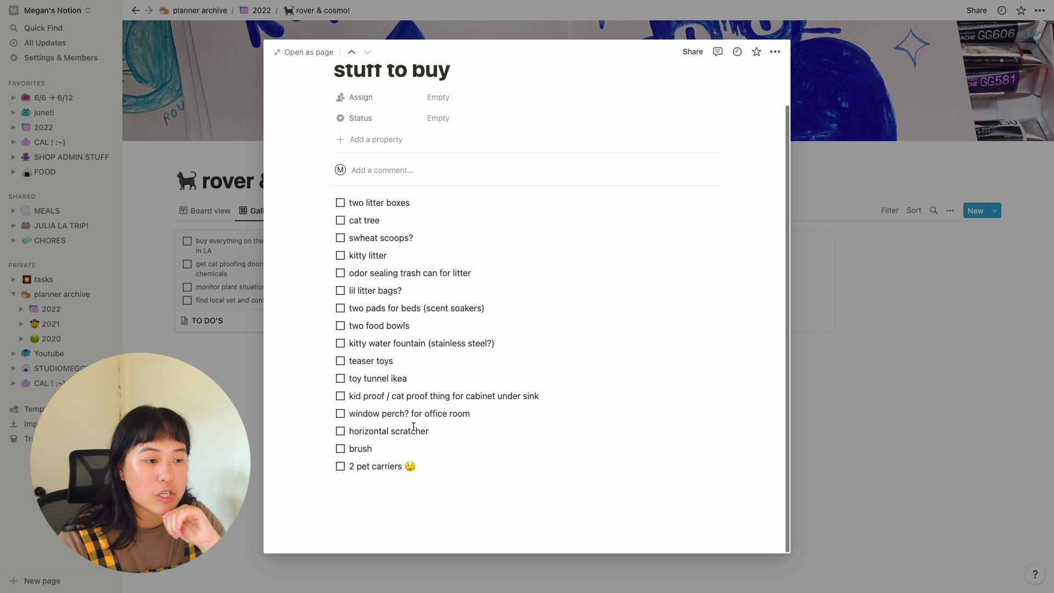
{"action": "left_click", "coordinate": [900, 380]}
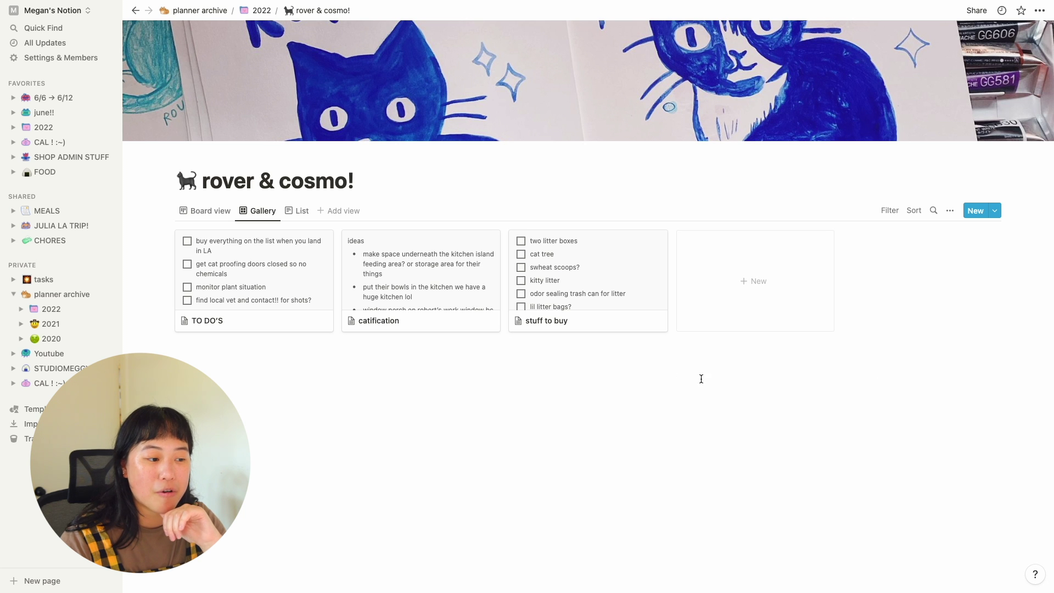
{"action": "left_click", "coordinate": [448, 297]}
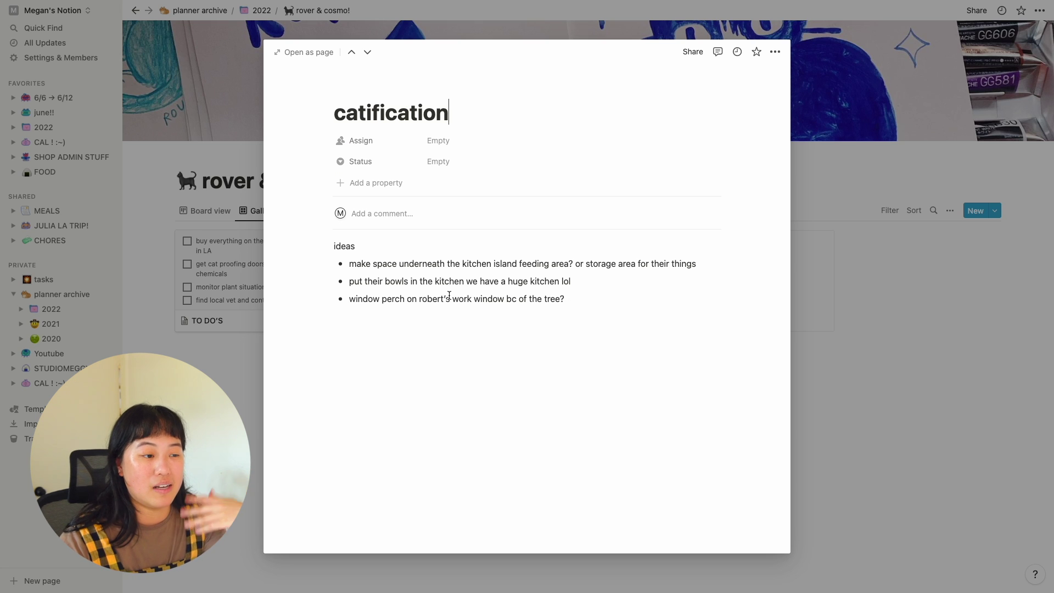
{"action": "left_click_drag", "start_coordinate": [642, 339], "coordinate": [331, 242]}
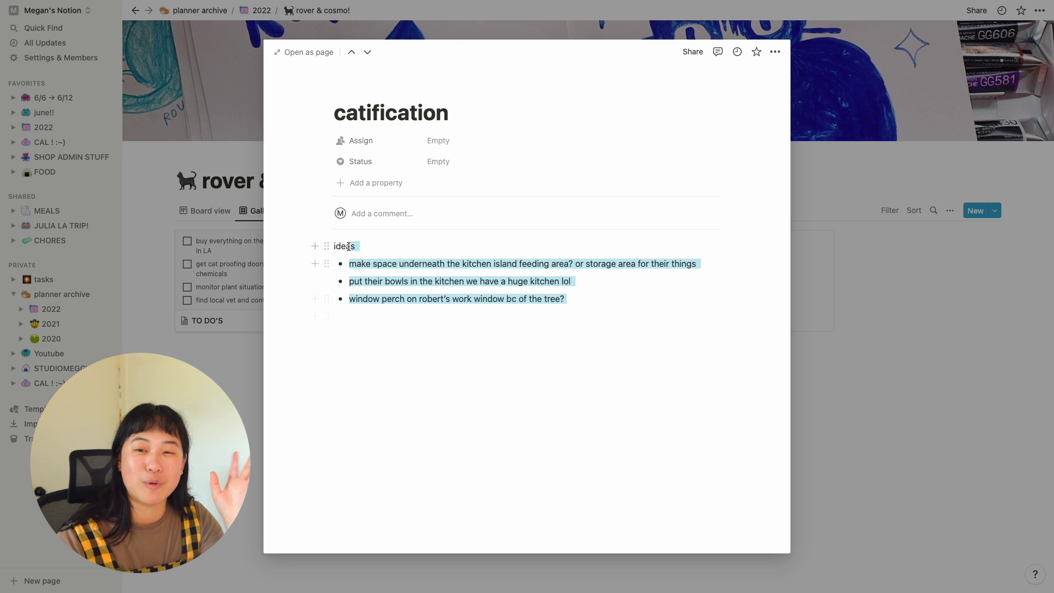
{"action": "left_click", "coordinate": [849, 353]}
{"action": "left_click", "coordinate": [320, 245]}
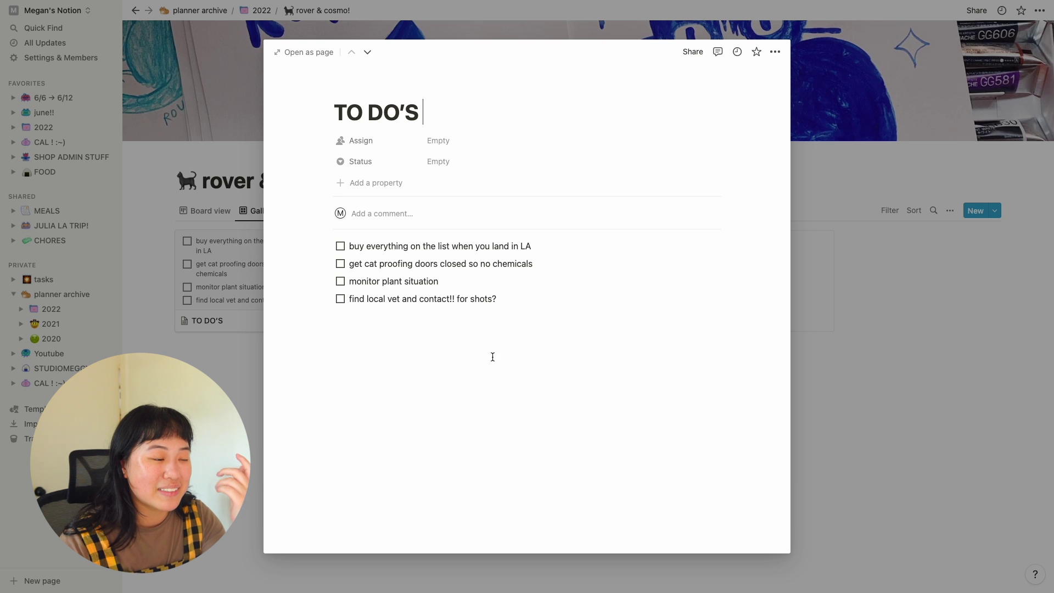
{"action": "mouse_move", "coordinate": [351, 258]}
{"action": "left_mouse_down"}
{"action": "mouse_move", "coordinate": [551, 264]}
{"action": "mouse_move", "coordinate": [345, 263]}
{"action": "left_mouse_up"}
{"action": "left_click", "coordinate": [530, 277]}
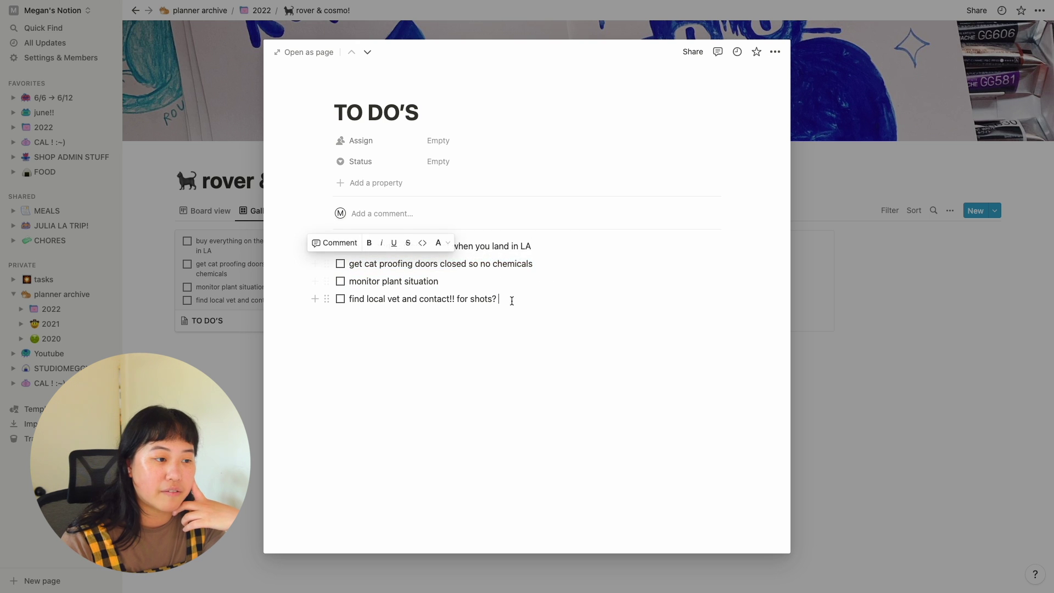
{"action": "left_click", "coordinate": [572, 310]}
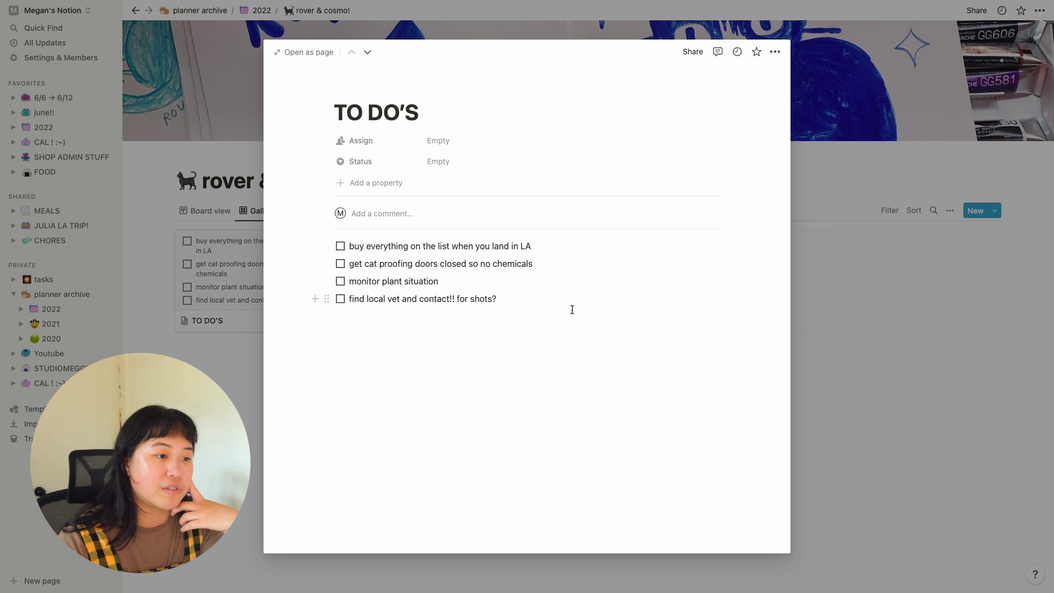
{"action": "left_click", "coordinate": [904, 391]}
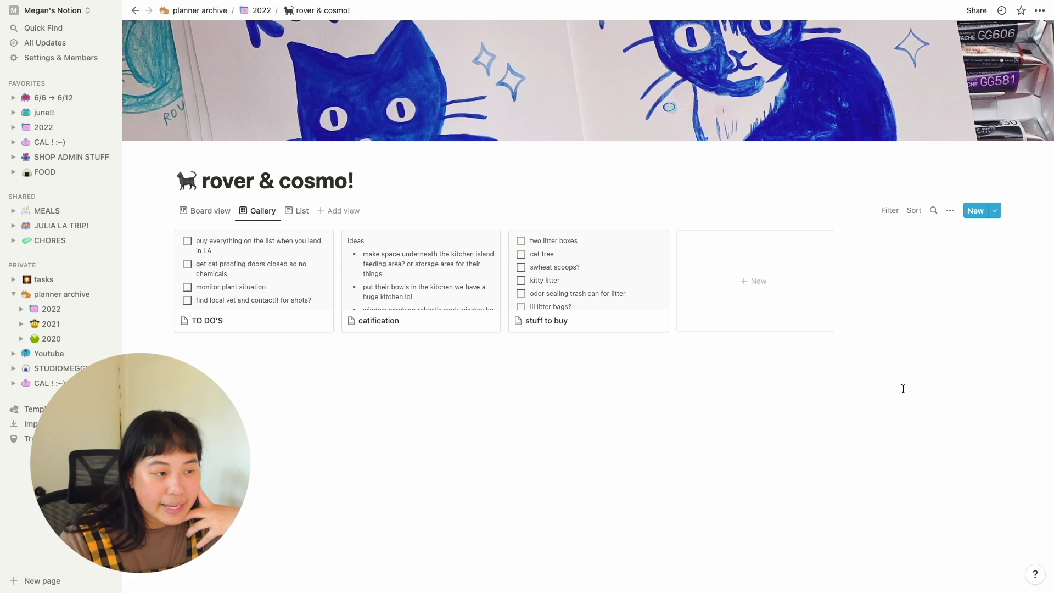
{"action": "left_click", "coordinate": [262, 10]}
{"action": "scroll", "coordinate": [720, 449], "scroll_direction": "down", "scroll_amount": 2}
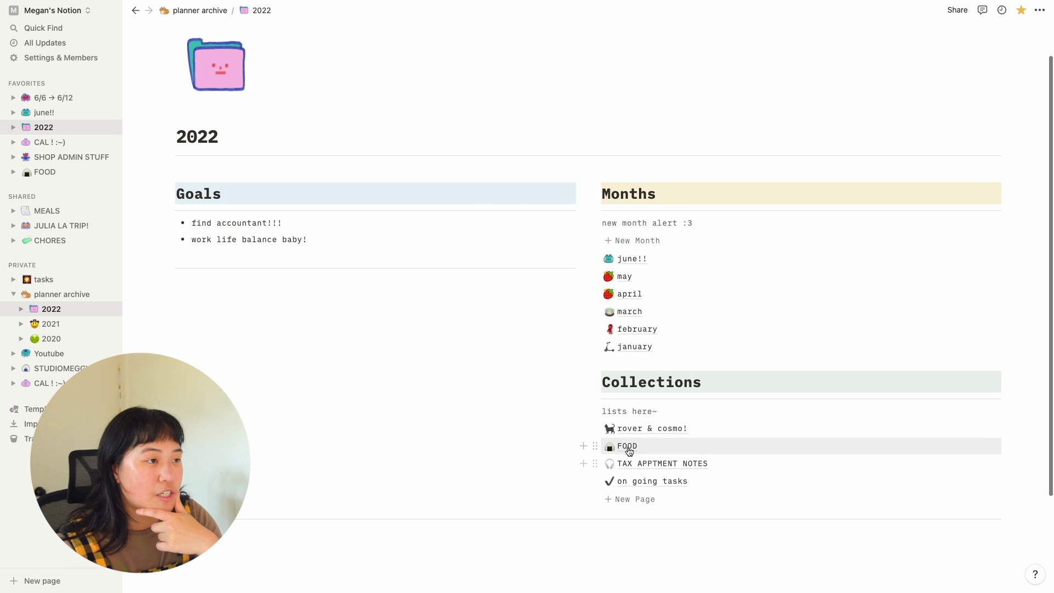
Open the FOOD recipe database and view the mom's sweet ribs recipe
{"action": "left_click", "coordinate": [725, 447]}
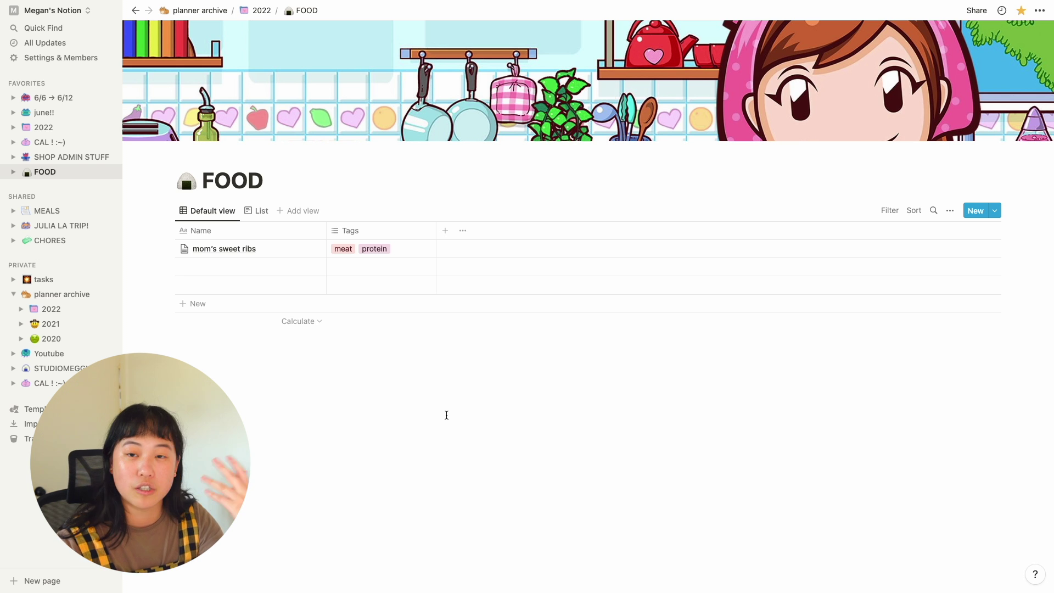
{"action": "left_click", "coordinate": [223, 250]}
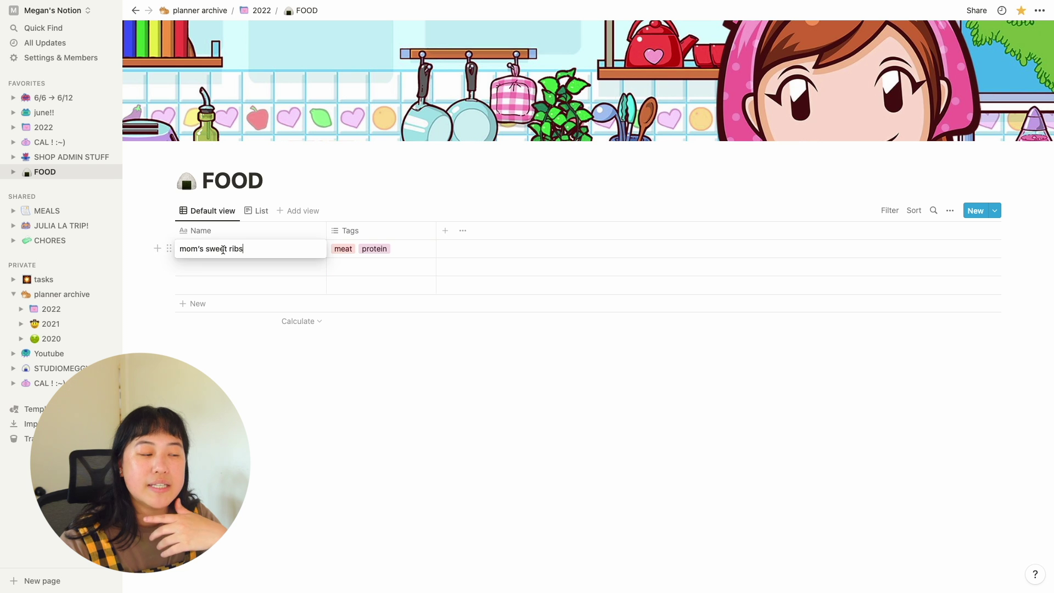
{"action": "key", "text": "Escape"}
{"action": "left_click", "coordinate": [304, 248]}
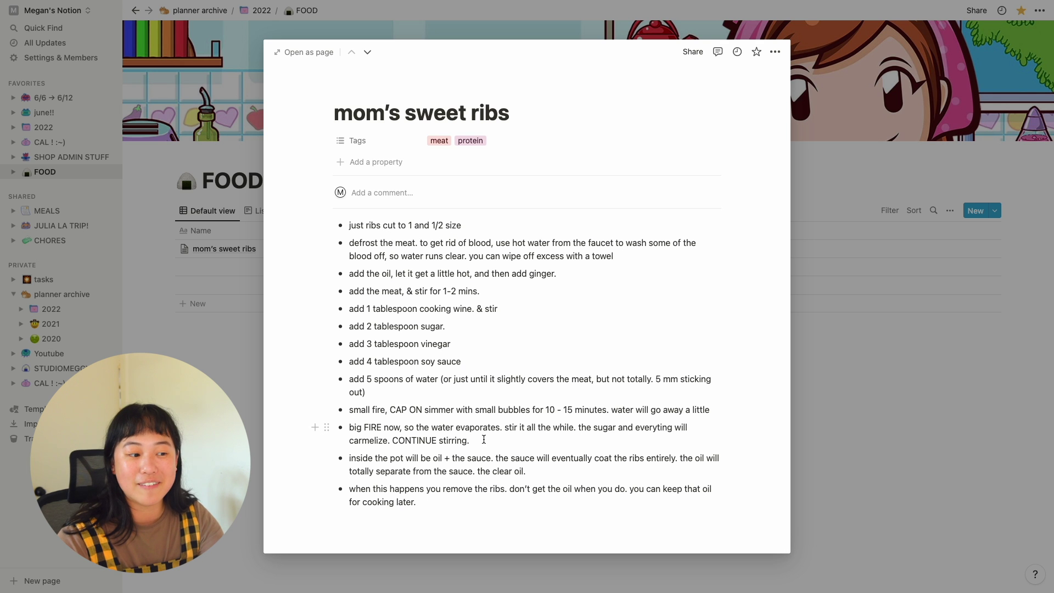
{"action": "left_click", "coordinate": [916, 456]}
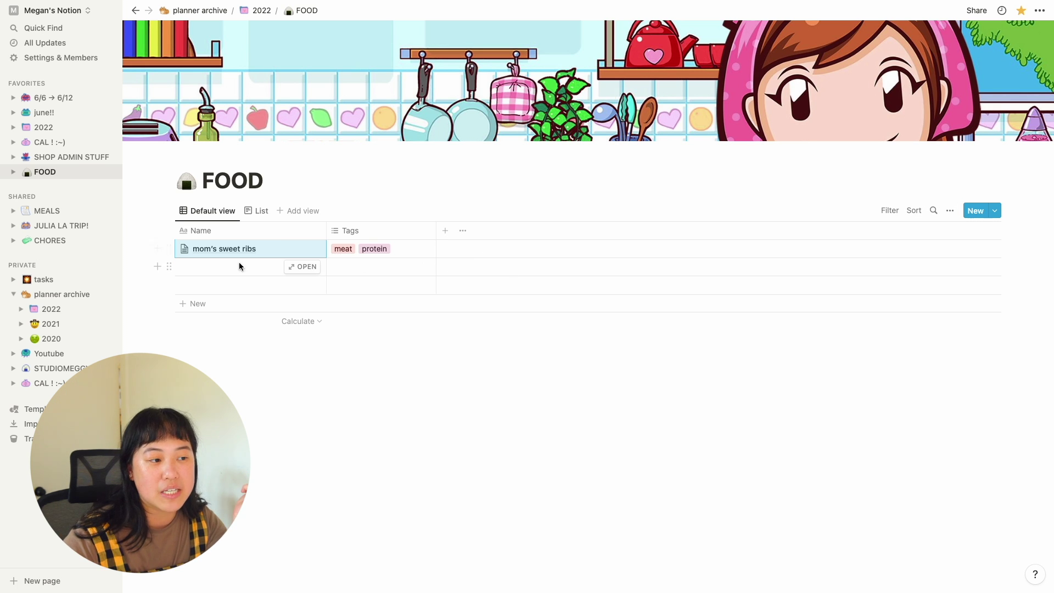
Search the database for 'me', then clear and close the search
{"action": "left_click", "coordinate": [932, 215]}
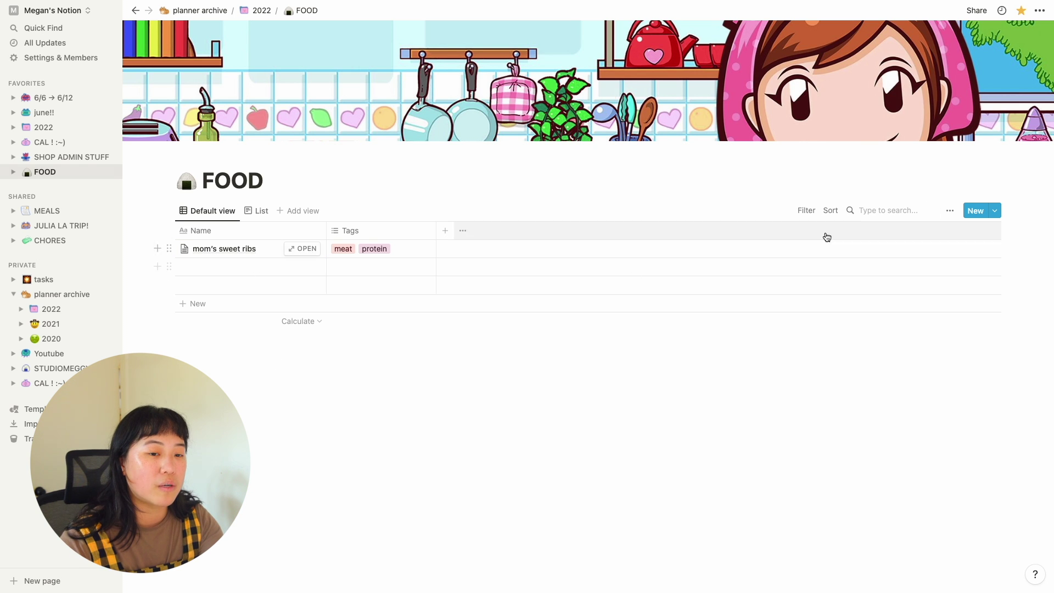
{"action": "type", "text": "meat"}
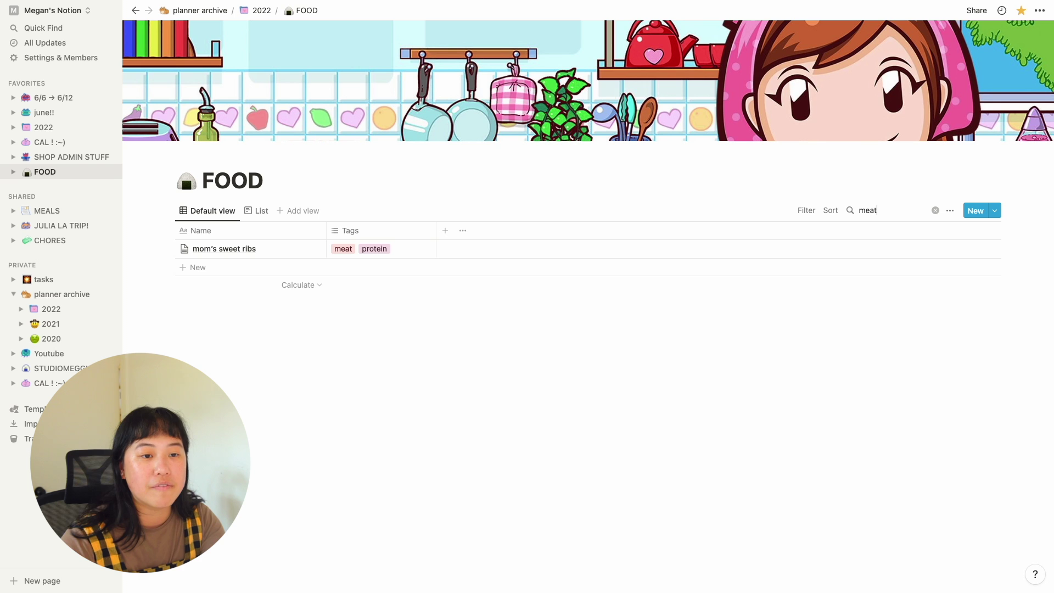
{"action": "key", "text": "super+a"}
{"action": "key", "text": "BackSpace"}
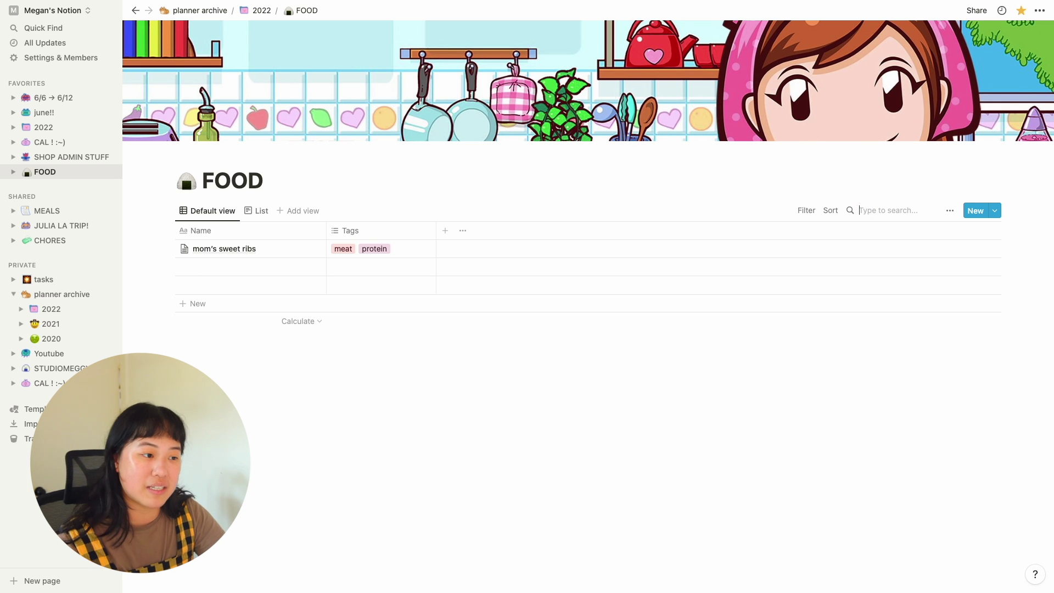
{"action": "left_click", "coordinate": [537, 370]}
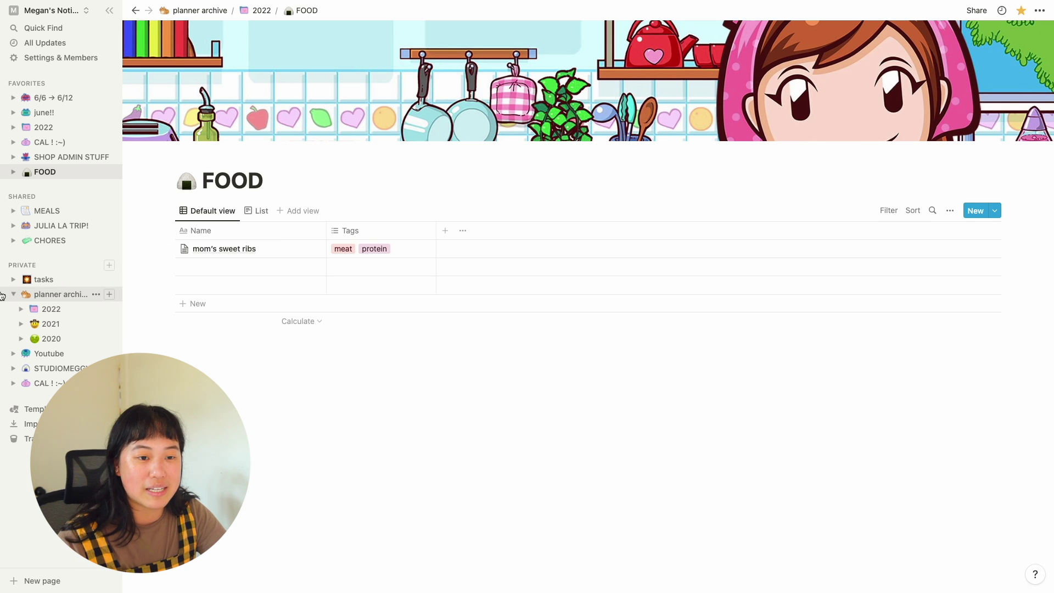